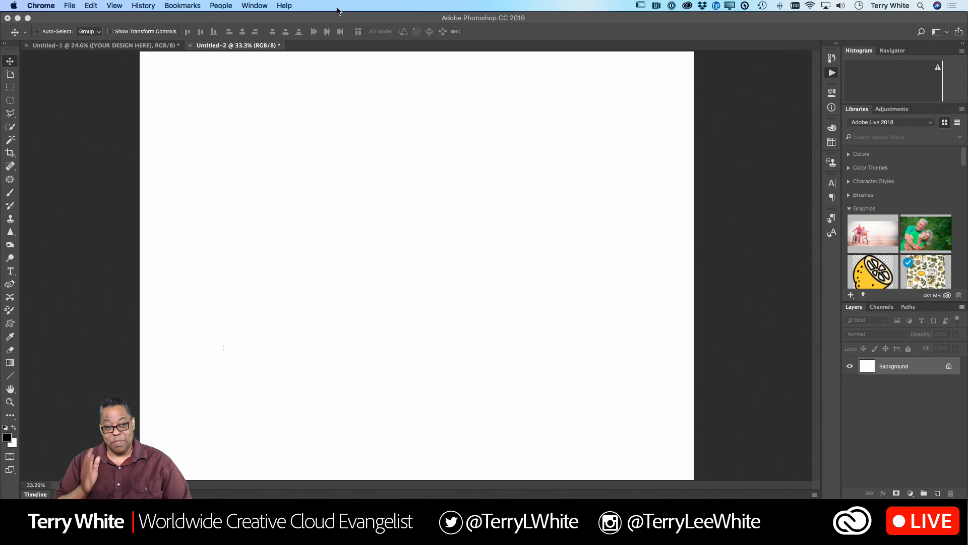
# - Add a line of red point text reading "Hello" near the upper-left of the blank canvas and commit it
pyautogui.click(350, 131)
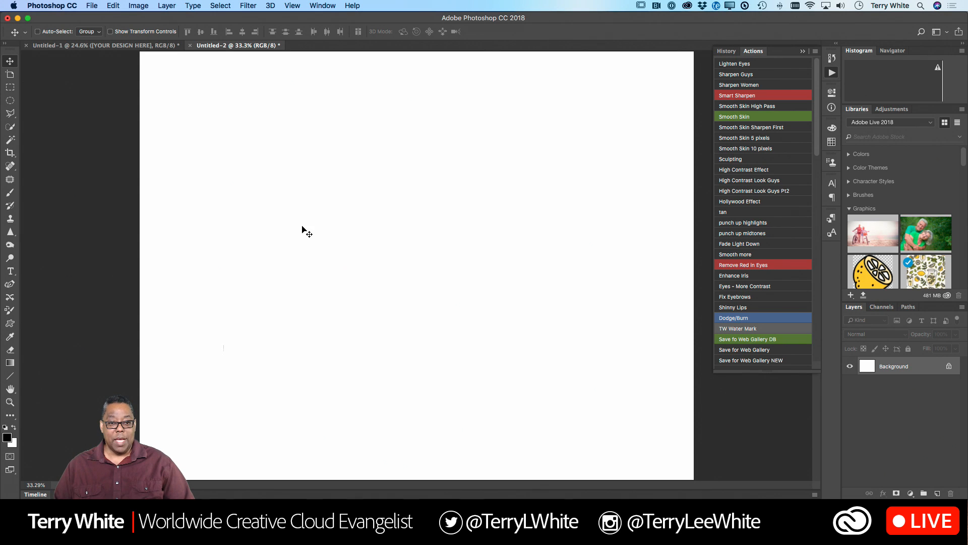
pyautogui.click(10, 271)
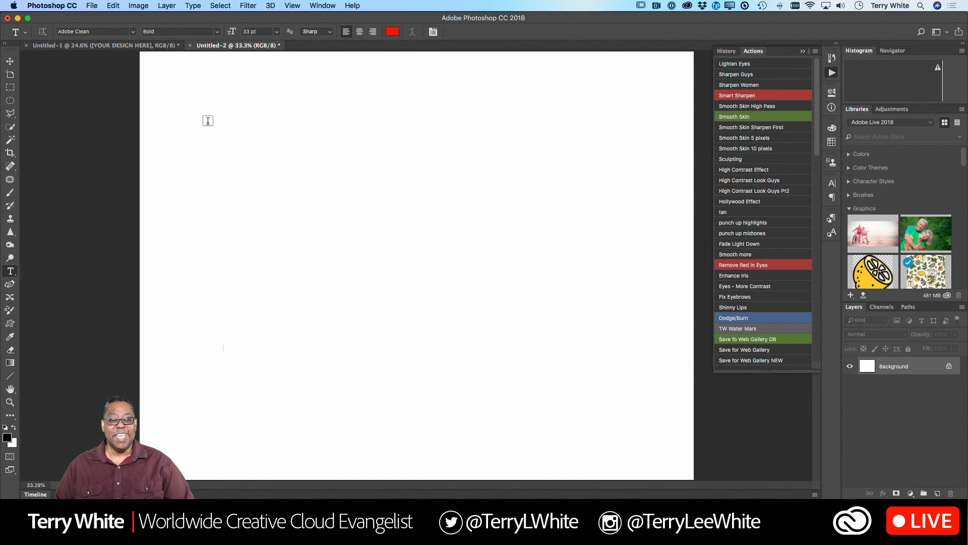
pyautogui.click(208, 121)
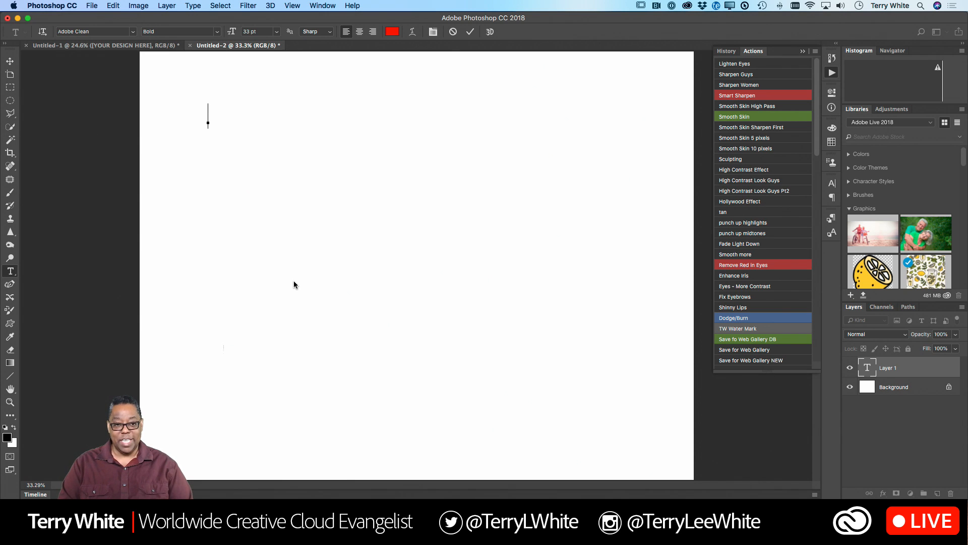
pyautogui.write('Hello')
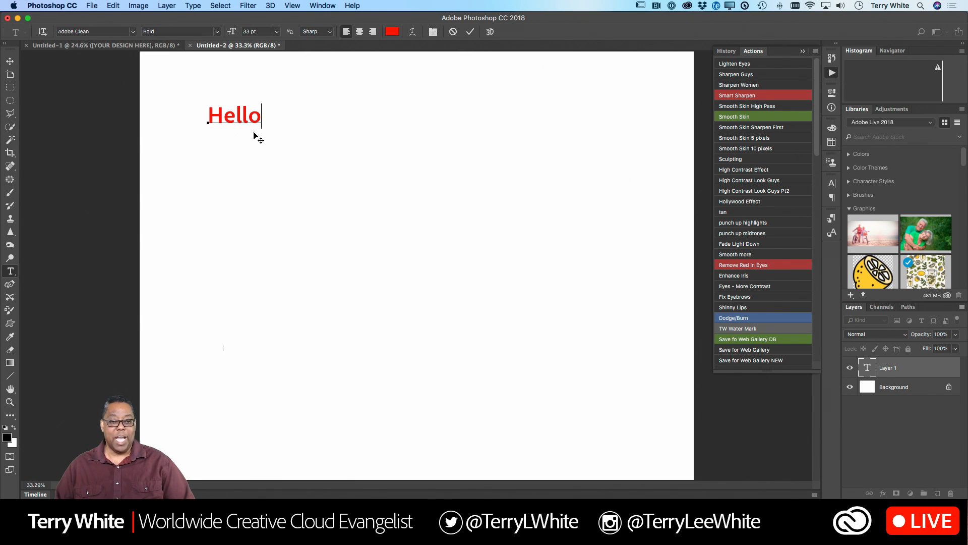
pyautogui.click(469, 33)
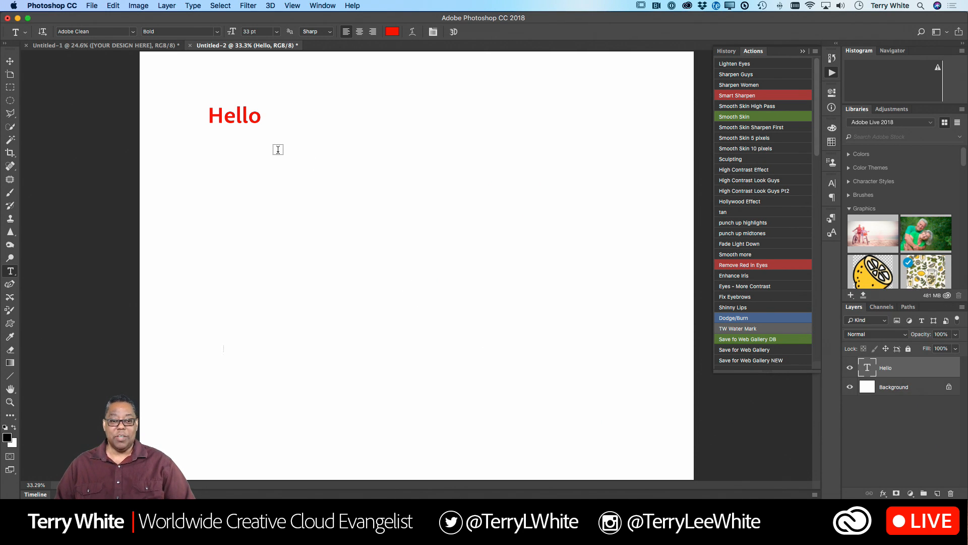
# - Replace the word "Hello" in the text layer with "Happy Wednesday" and commit the edit
pyautogui.click(257, 118)
pyautogui.doubleClick(257, 117)
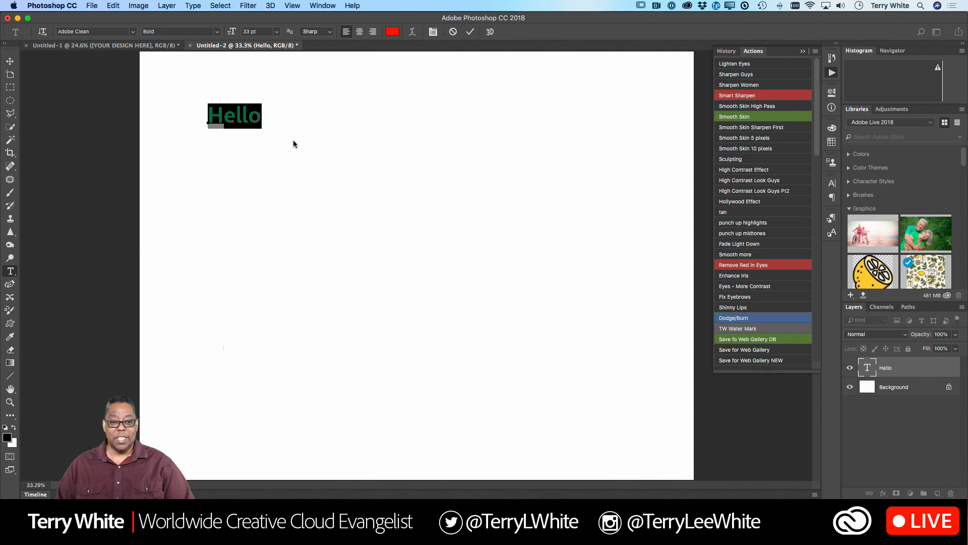
pyautogui.write('Happ')
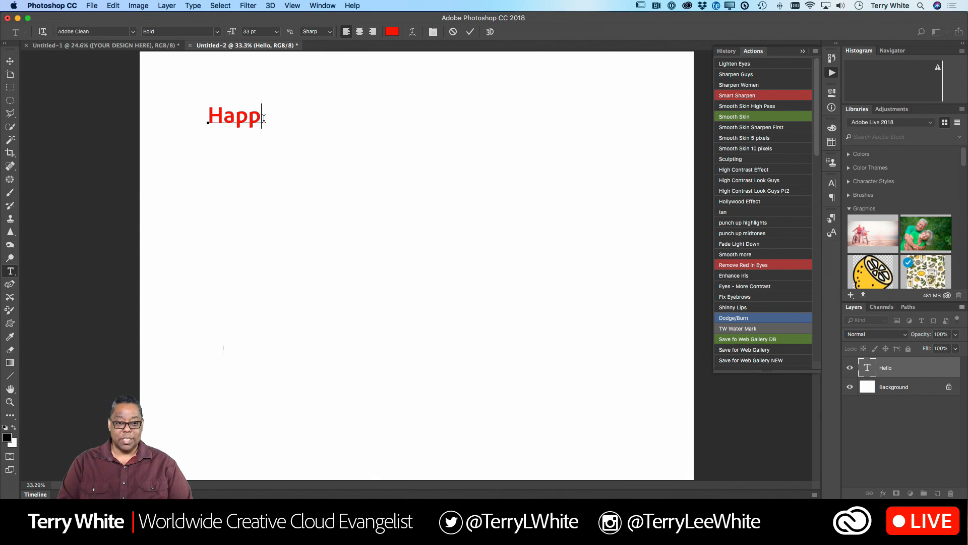
pyautogui.write('y Wednesday')
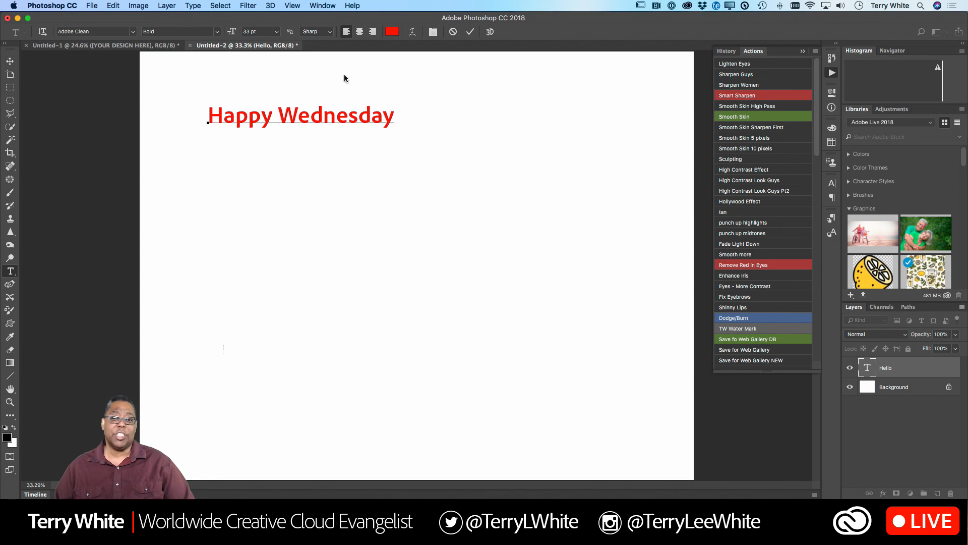
pyautogui.click(470, 32)
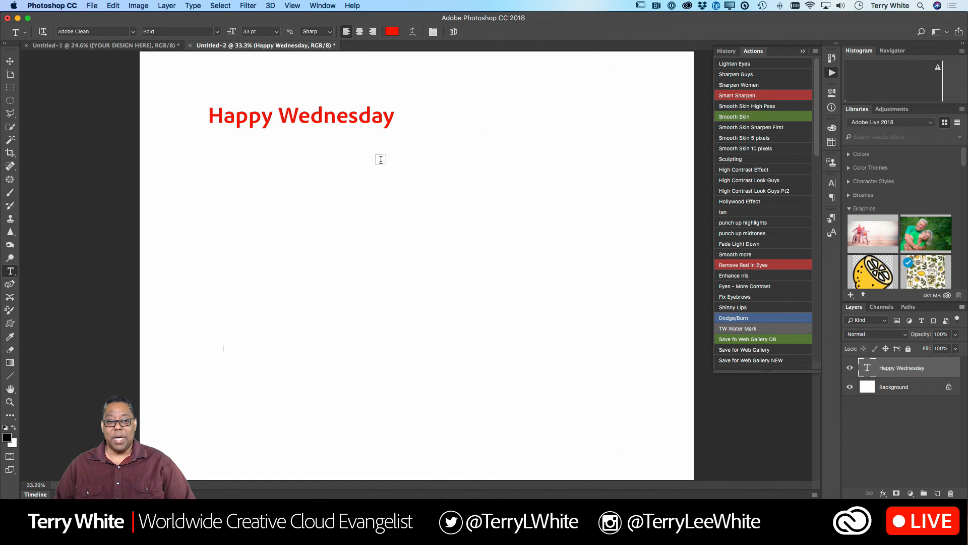
# - Switch to InDesign and create a text frame at the head of the second column containing "Happy Wednesday!"
pyautogui.press('super+Tab')
pyautogui.press('super+Tab')
pyautogui.press('super+Tab')
pyautogui.press('super+Tab')
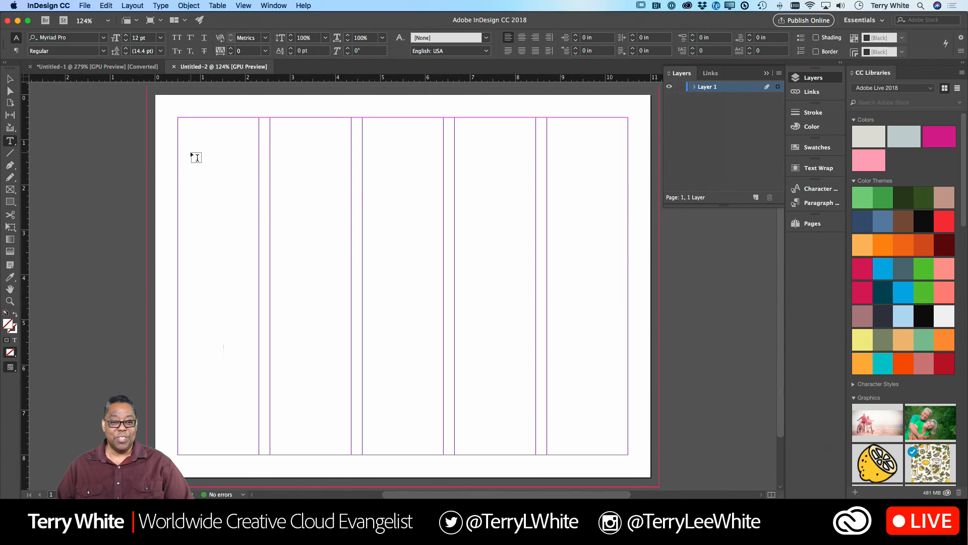
pyautogui.moveTo(190, 152); pyautogui.dragTo(190, 152)
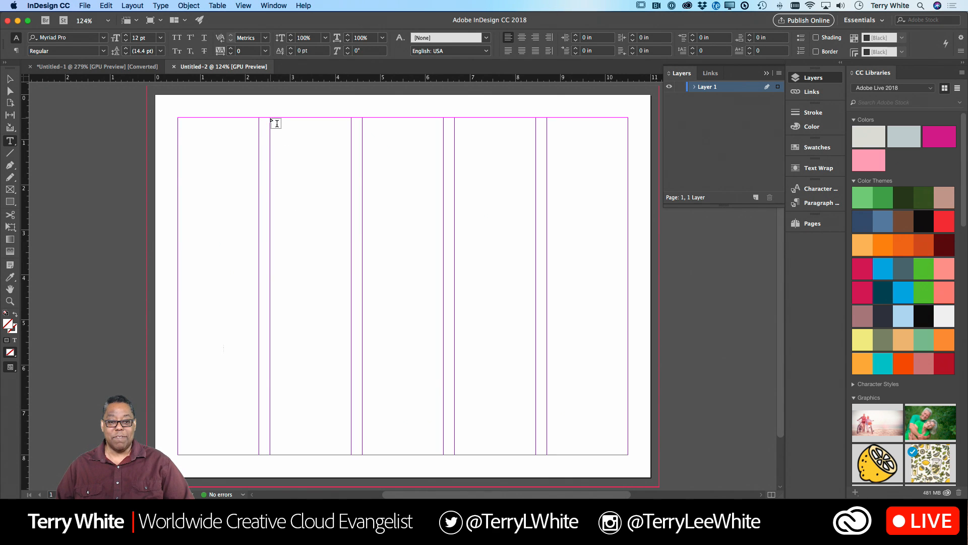
pyautogui.moveTo(276, 123); pyautogui.dragTo(352, 205)
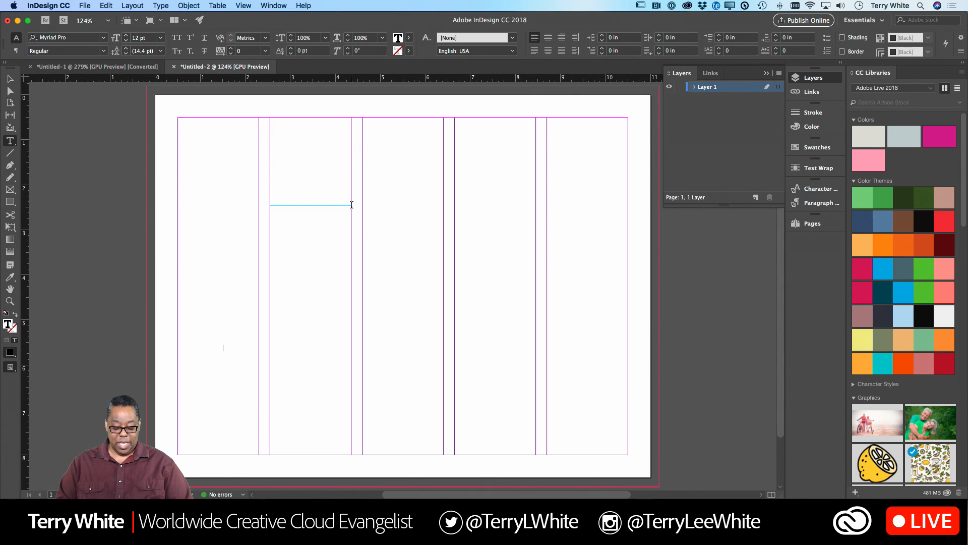
pyautogui.write('Happy We')
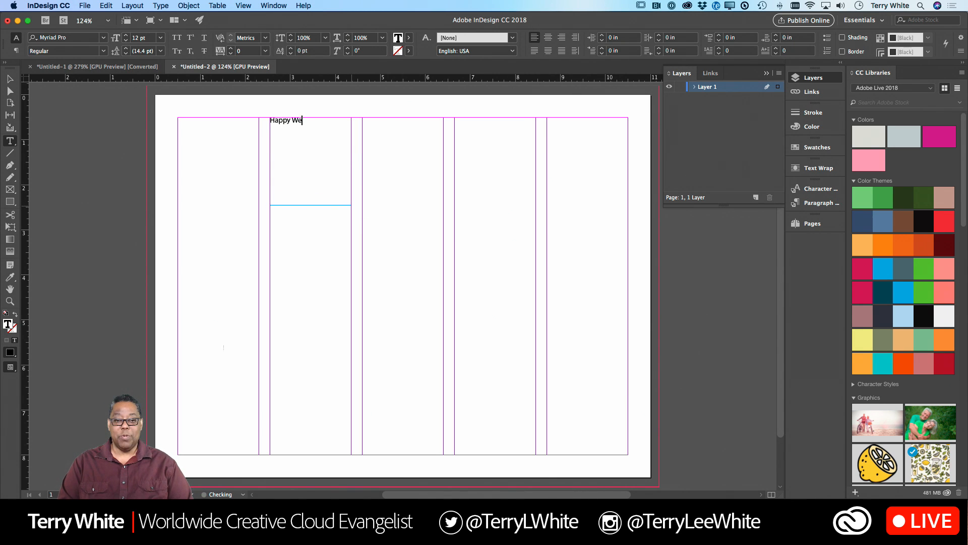
pyautogui.write('dnesday!')
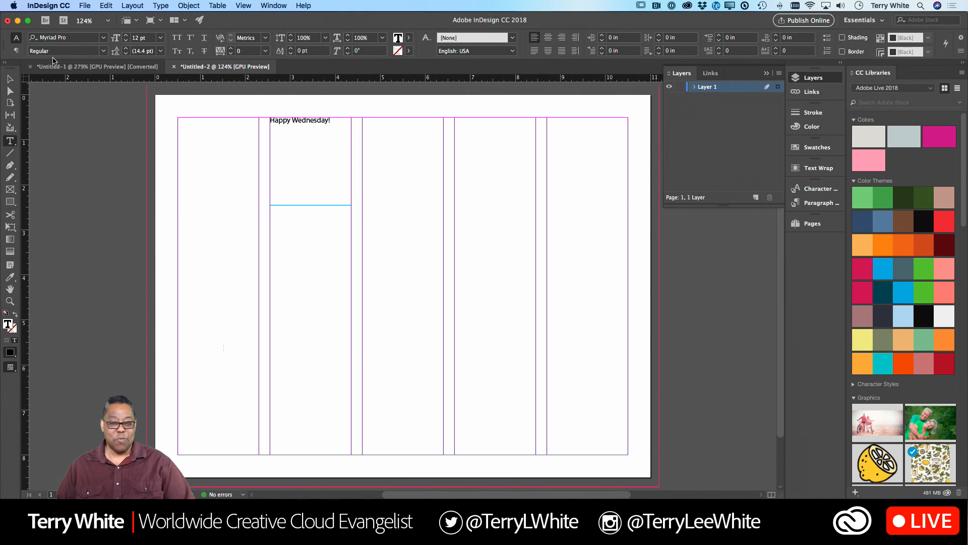
# - Switch to Illustrator and draw a new artboard about 74 by 80 pt beside the business card front
pyautogui.press('super+Tab')
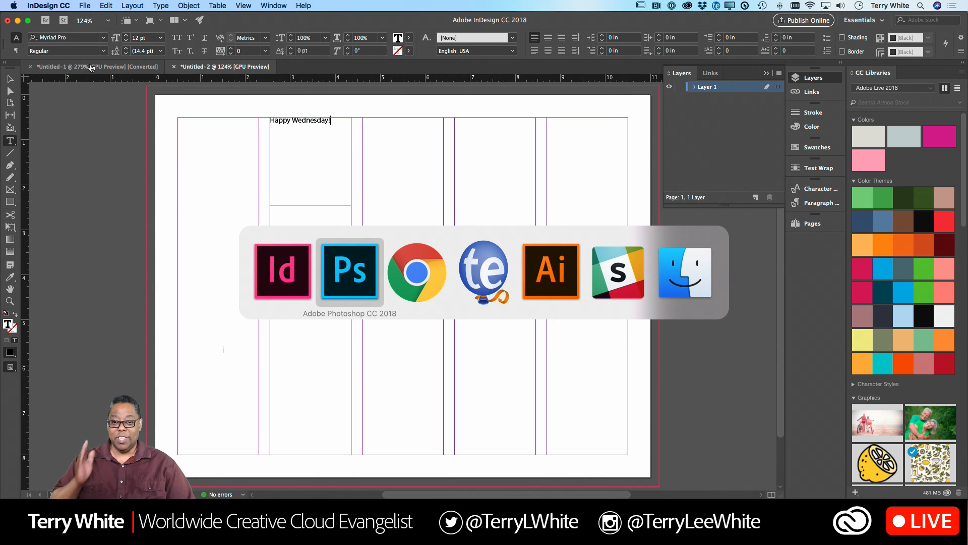
pyautogui.press('super+Tab')
pyautogui.press('super+Tab')
pyautogui.press('super+Tab')
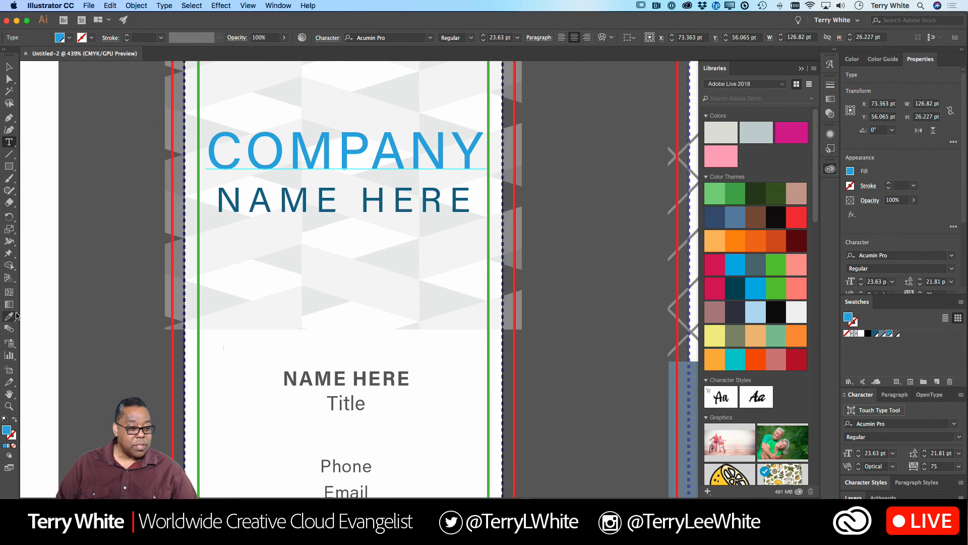
pyautogui.click(9, 370)
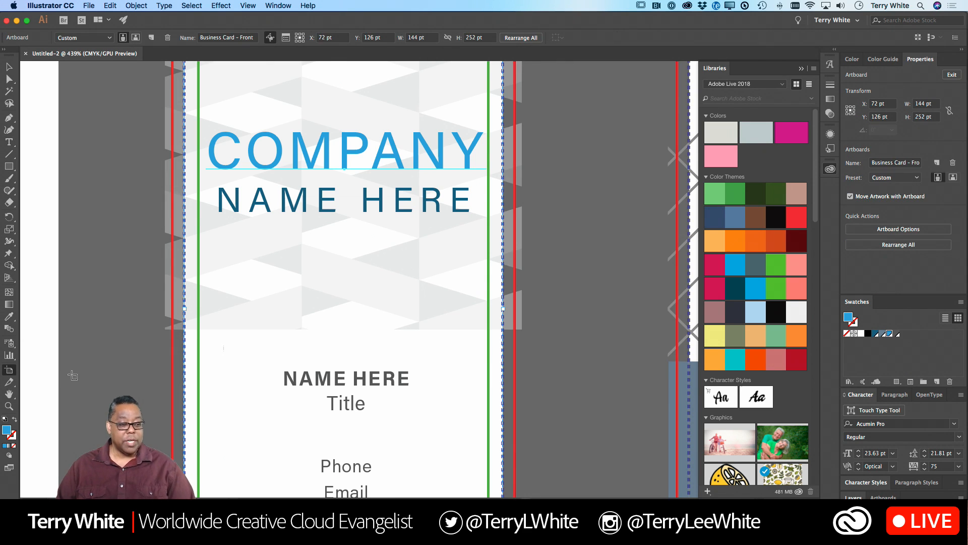
pyautogui.moveTo(555, 265); pyautogui.dragTo(716, 443)
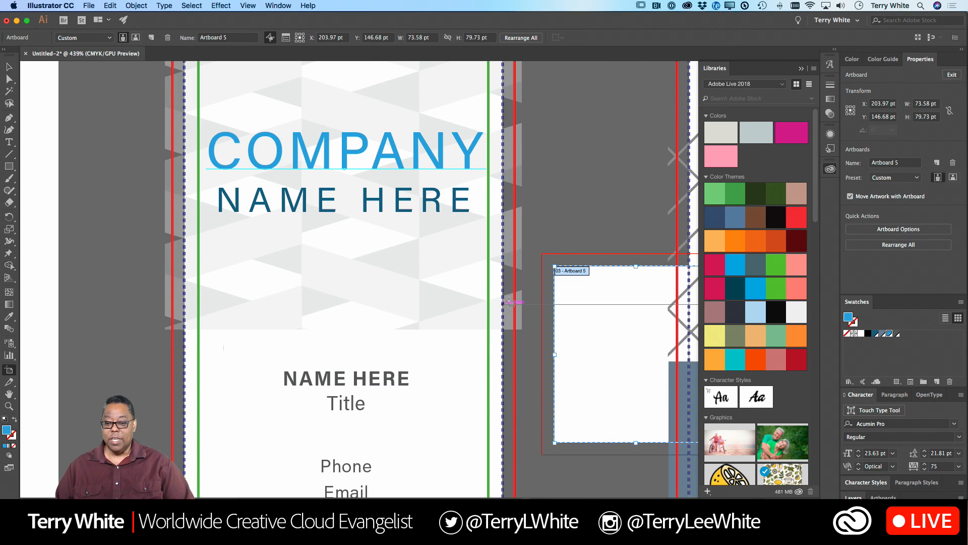
# - Add point text reading "Happy Wednesday" on the new artboard and finish editing it
pyautogui.click(9, 142)
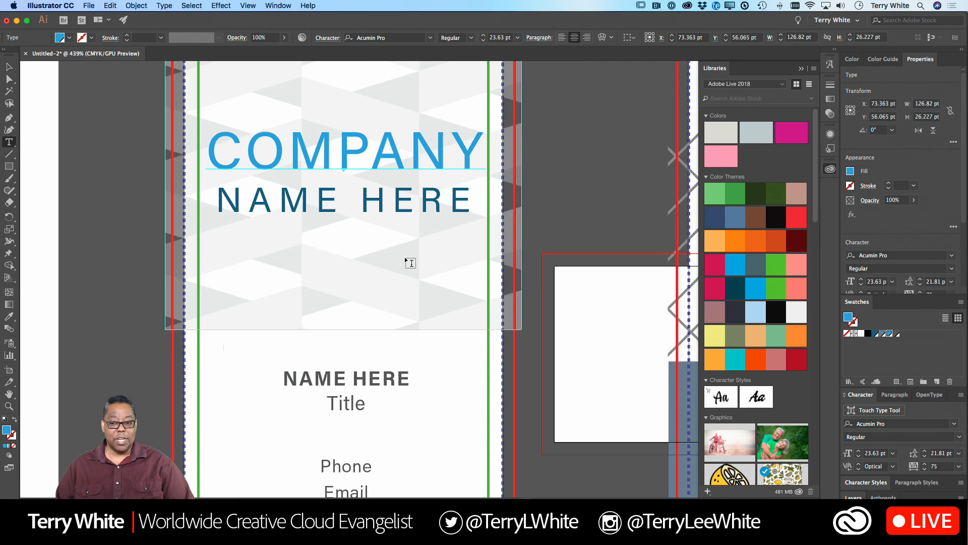
pyautogui.click(578, 301)
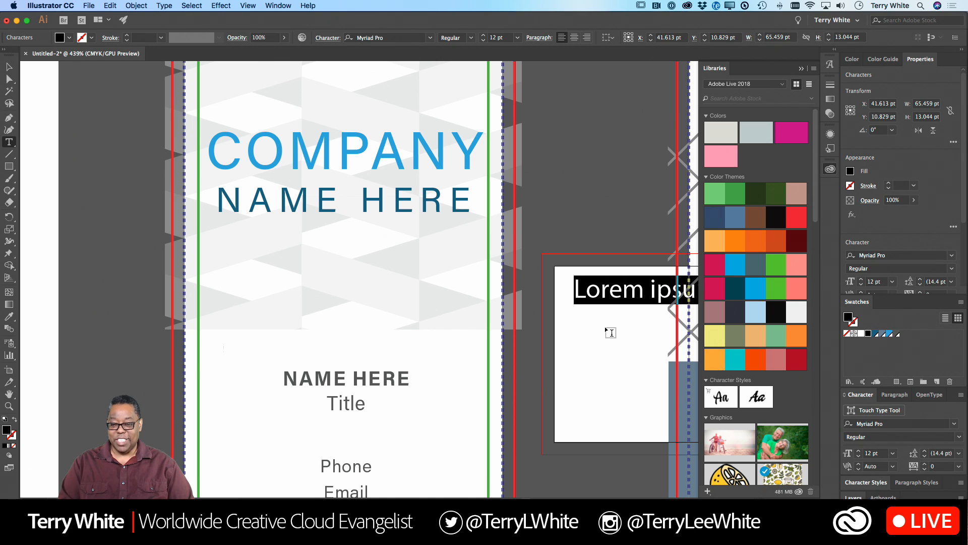
pyautogui.write('Happy Wed')
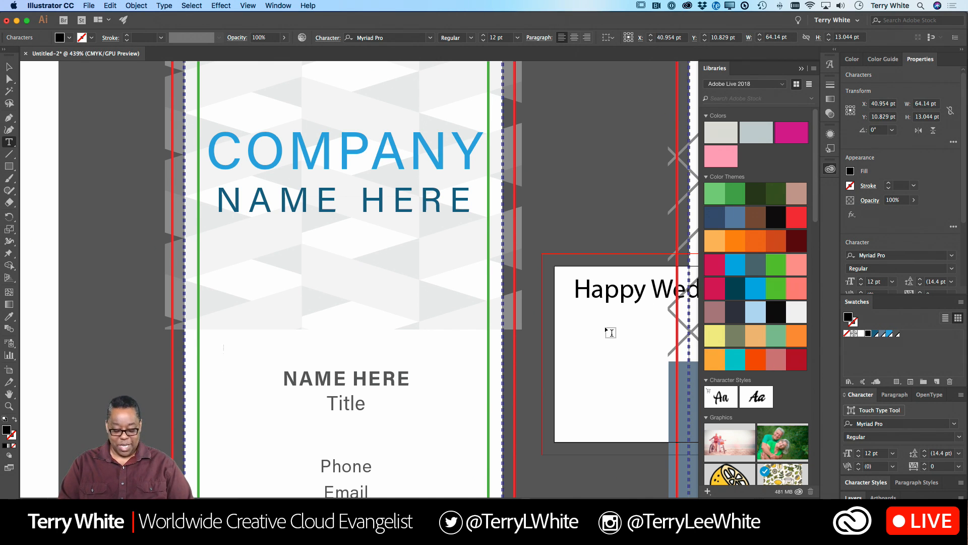
pyautogui.write('ding')
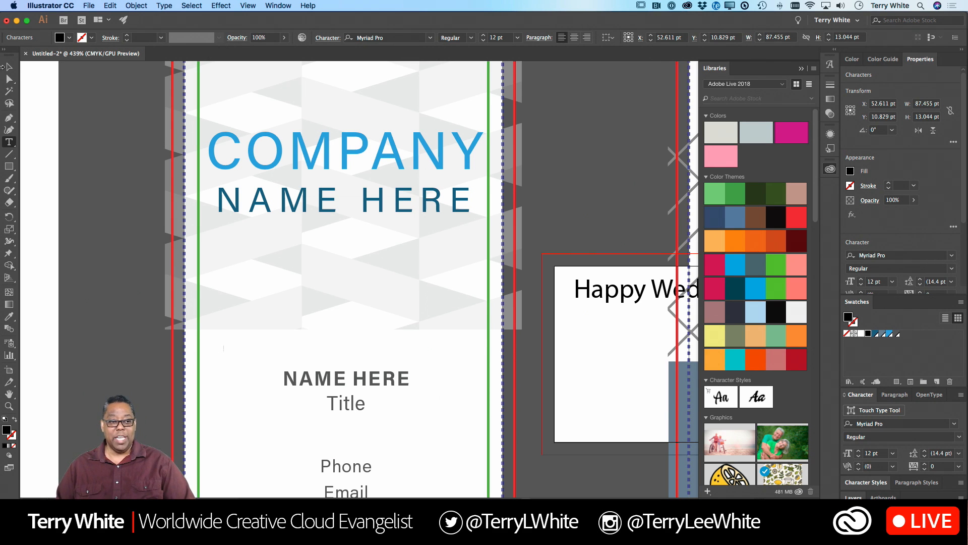
pyautogui.click(13, 69)
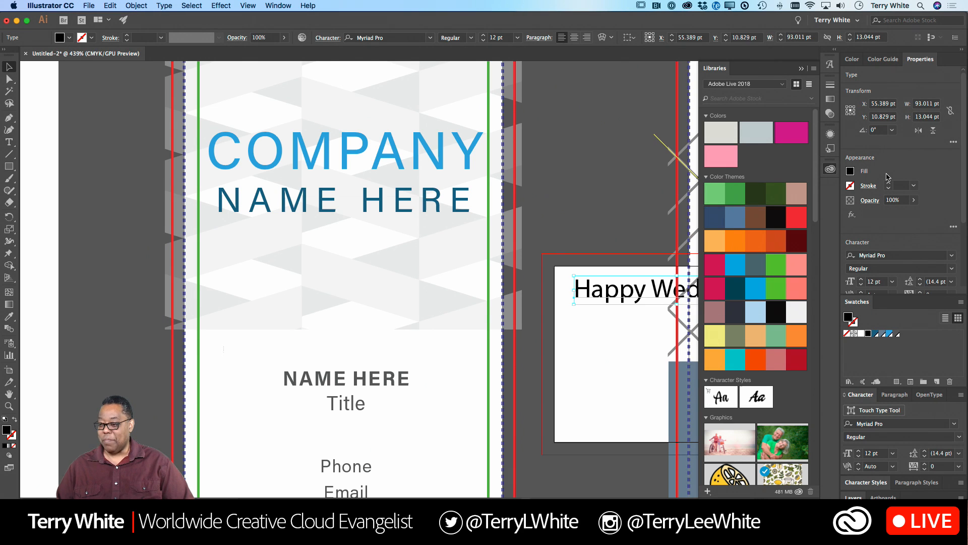
# - Examine how the new text is listed within the Front Business Card layer and view its artboard up close
pyautogui.click(853, 497)
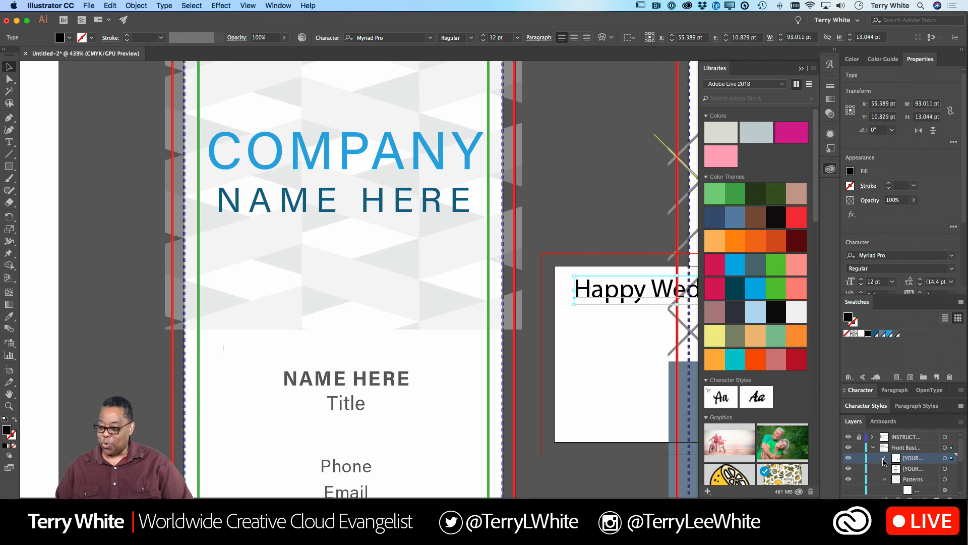
pyautogui.click(883, 462)
pyautogui.scroll(-1, 892, 464)
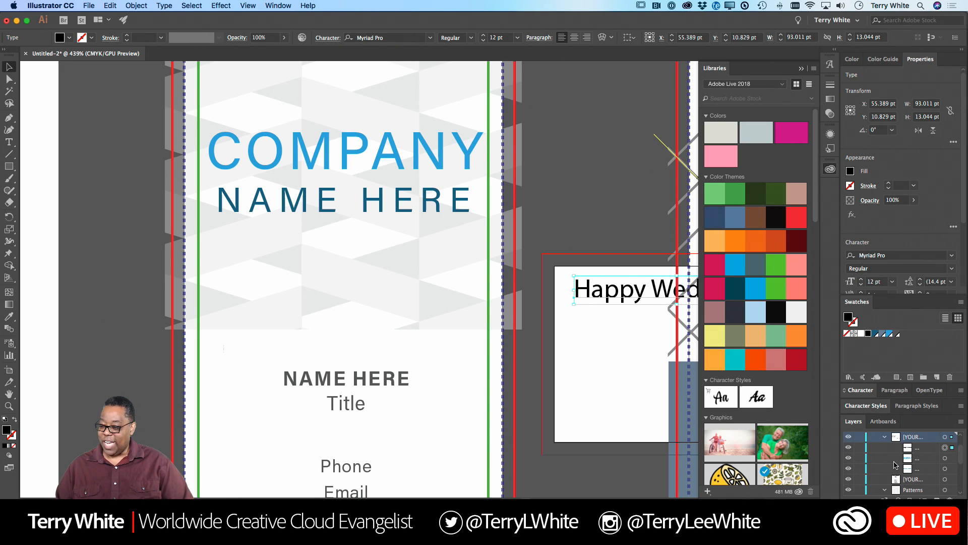
pyautogui.scroll(1, 895, 464)
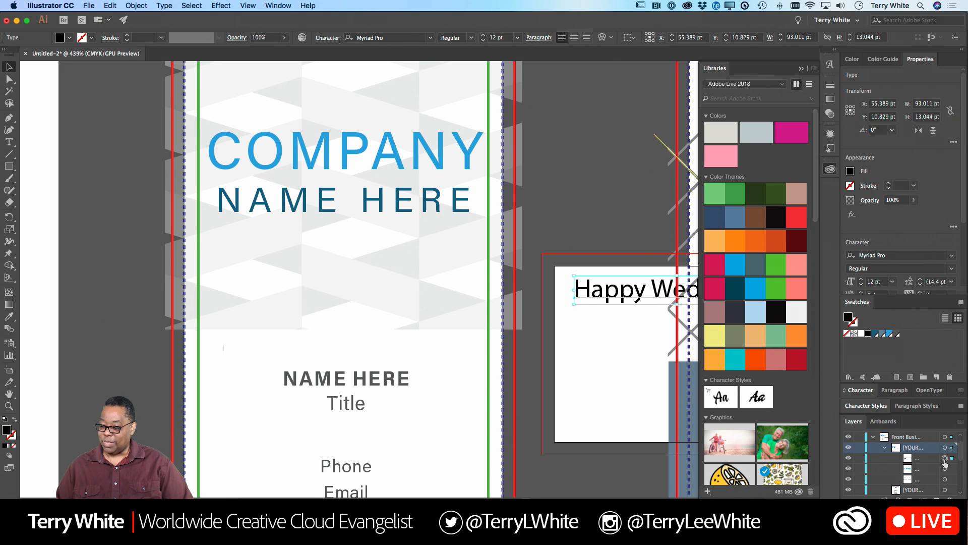
pyautogui.click(850, 459)
pyautogui.click(849, 458)
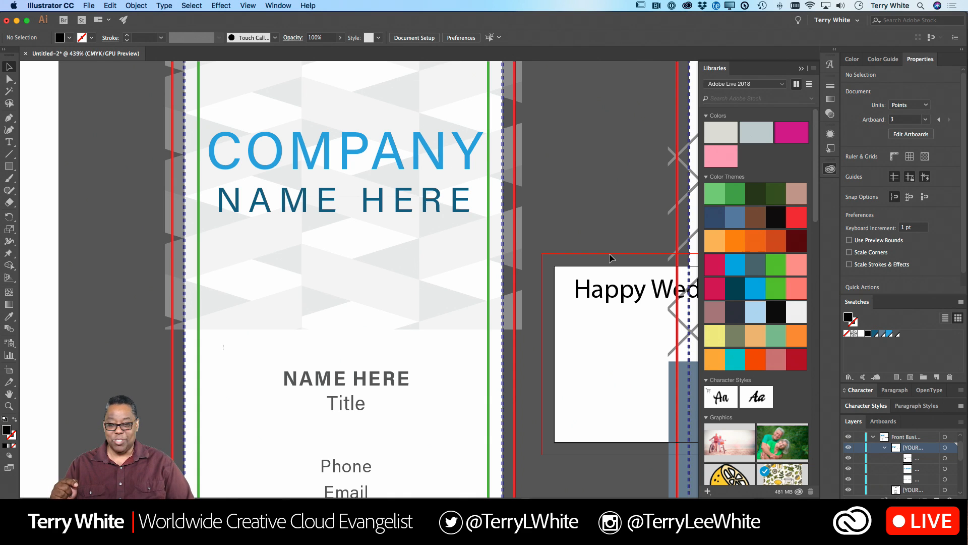
pyautogui.press('super+0')
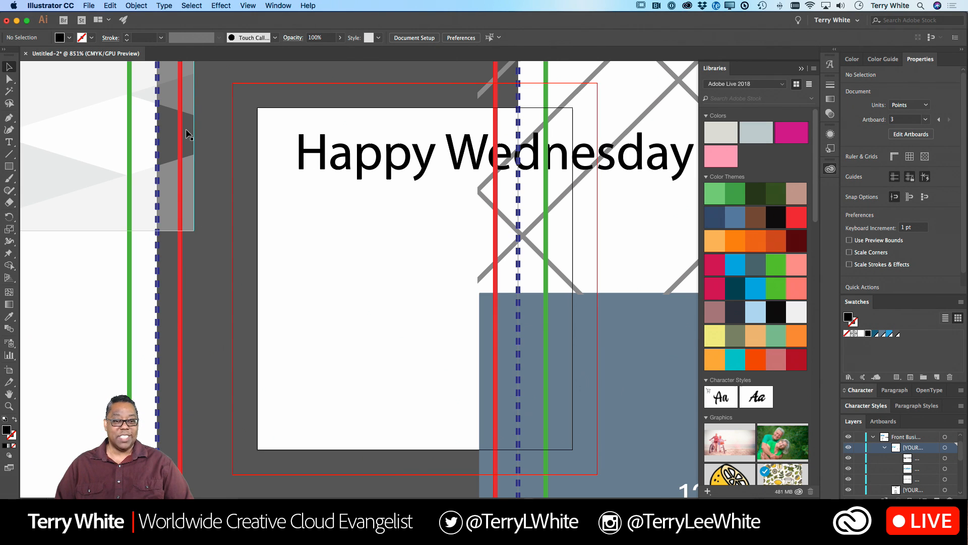
# - Undo the "Happy Wednesday" text and the new artboard
pyautogui.press('super+z')
pyautogui.press('super+shift+z')
pyautogui.press('super+z')
pyautogui.press('super+z')
pyautogui.press('super+z')
pyautogui.press('super+z')
pyautogui.press('super+z')
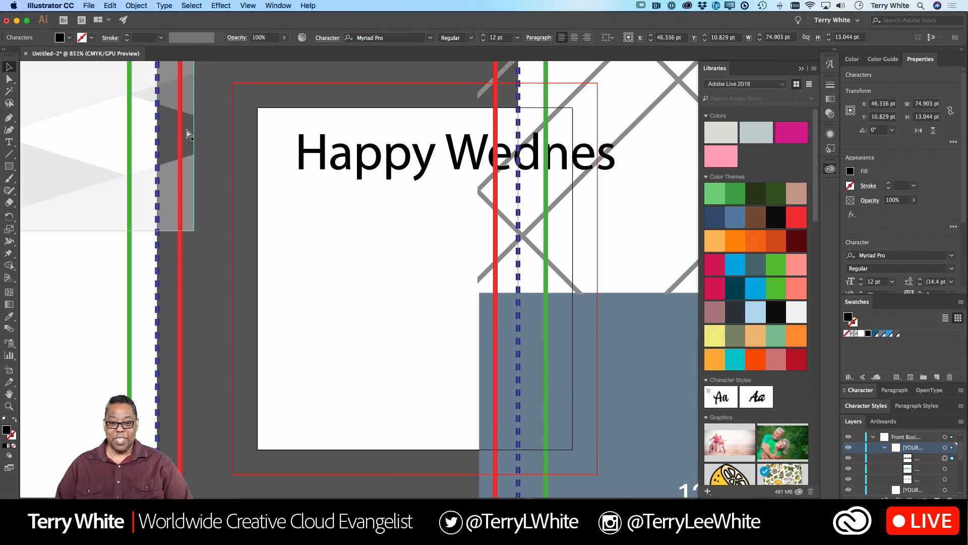
pyautogui.press('super+z')
pyautogui.press('super+z')
pyautogui.press('super+z')
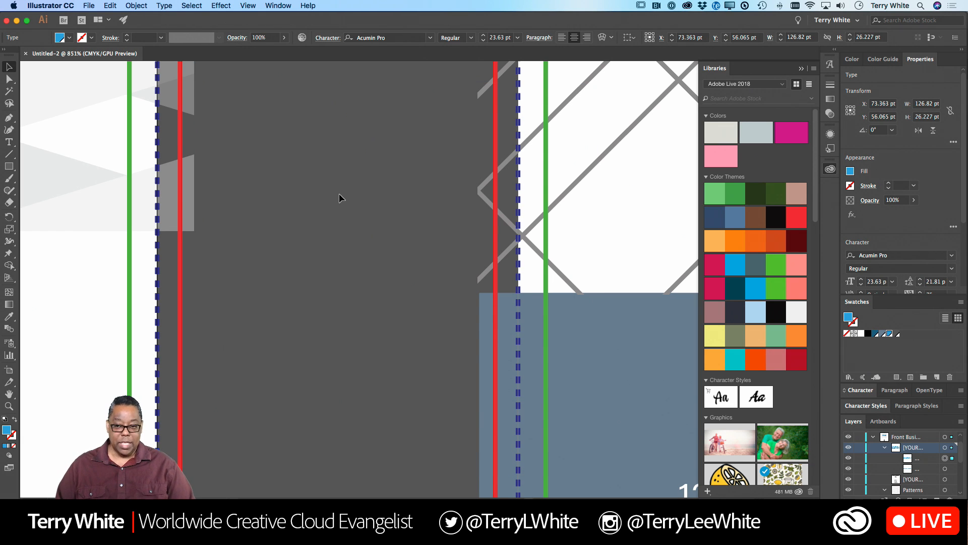
# - Switch to Photoshop and inspect the "Happy Wednesday" text's editable characters and its layer thumbnail
pyautogui.press('super+Tab')
pyautogui.press('super+Tab')
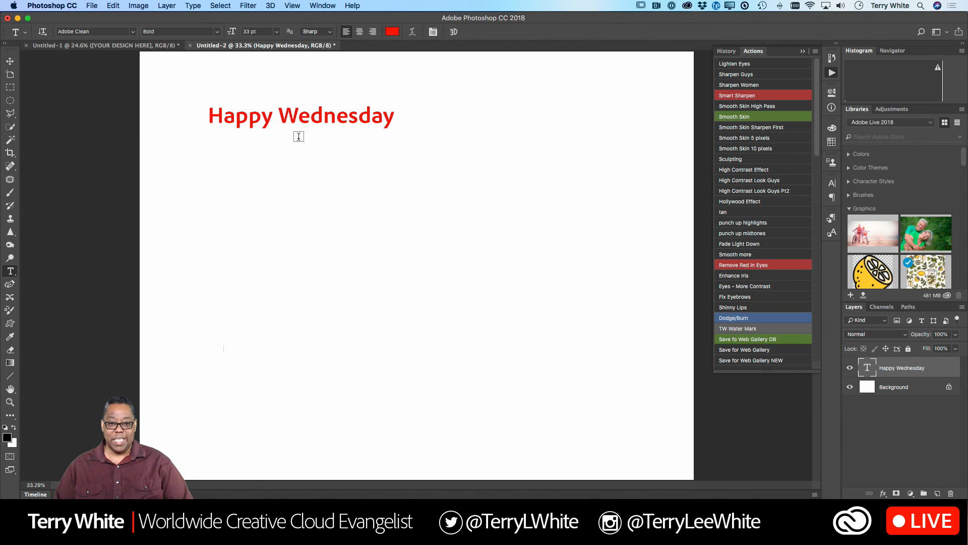
pyautogui.moveTo(247, 120); pyautogui.dragTo(289, 120)
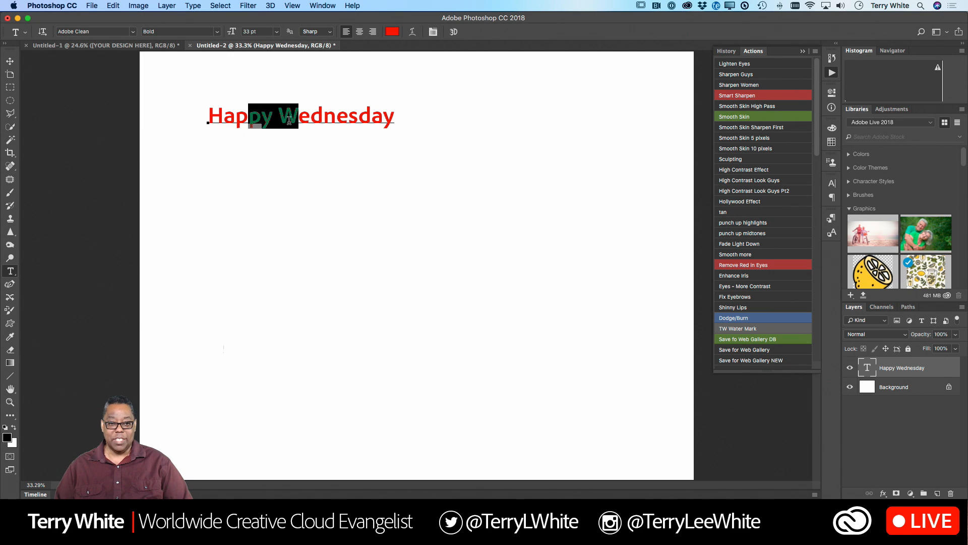
pyautogui.click(349, 118)
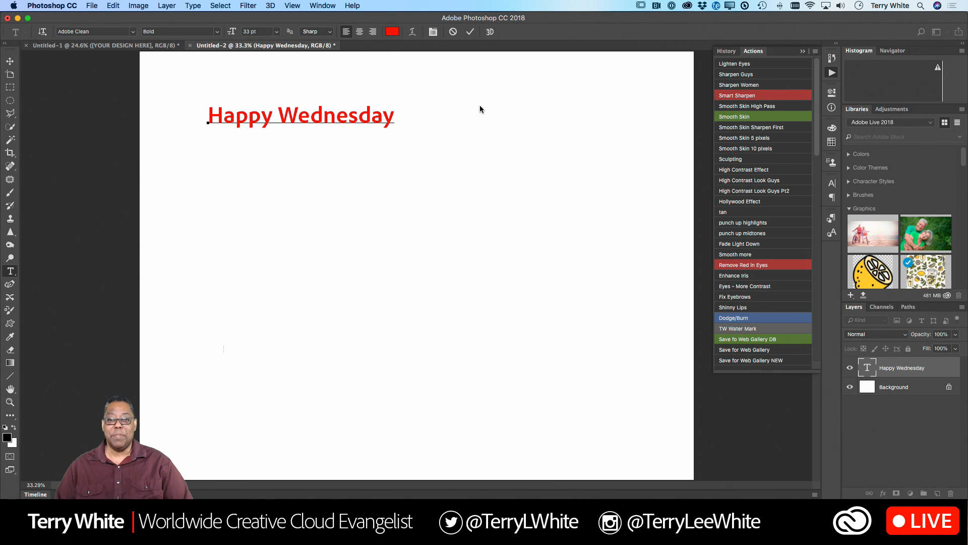
pyautogui.click(470, 33)
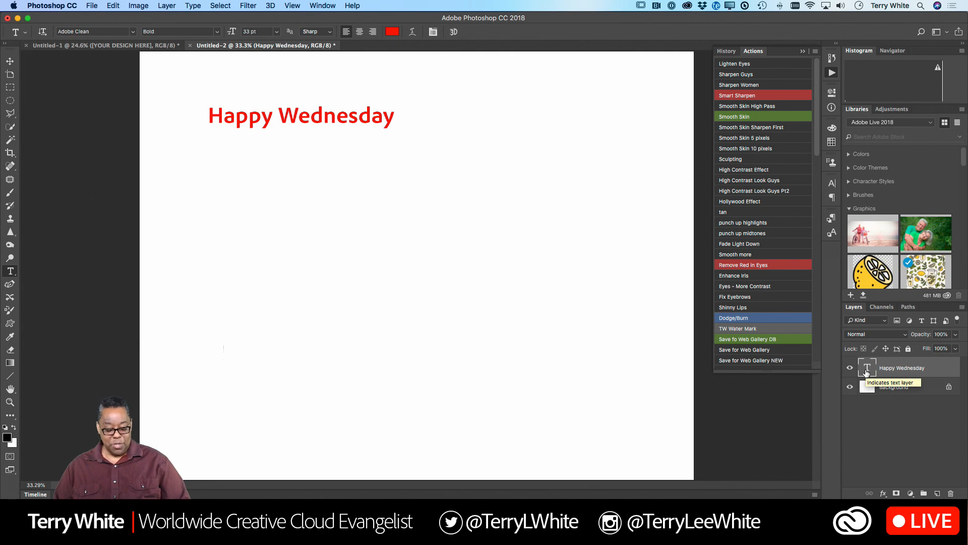
pyautogui.hotkey('ctrl', 'alt', 'm')
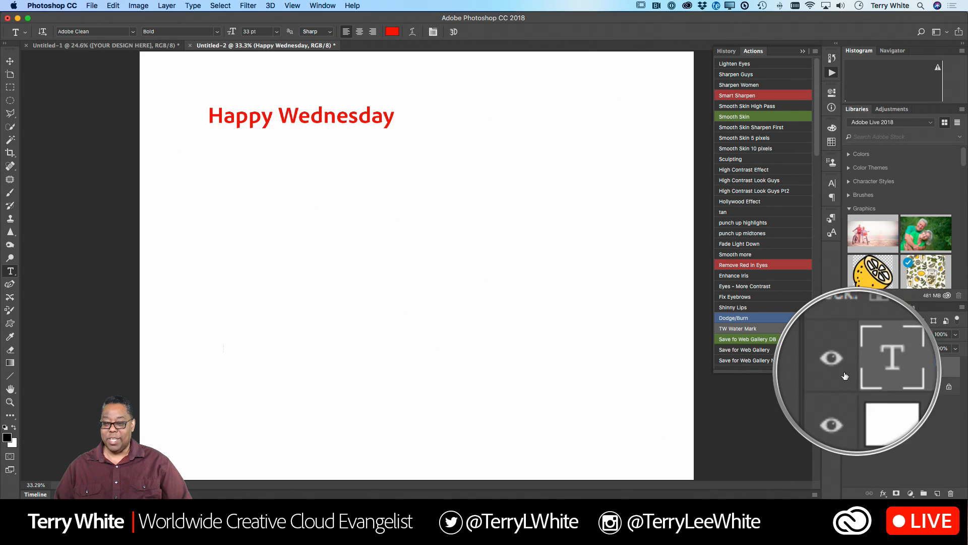
# - Select all of the "Happy Wednesday" text from its layer, try replacing it with "f", and undo the replacement
pyautogui.hotkey('ctrl', 'alt', 'm')
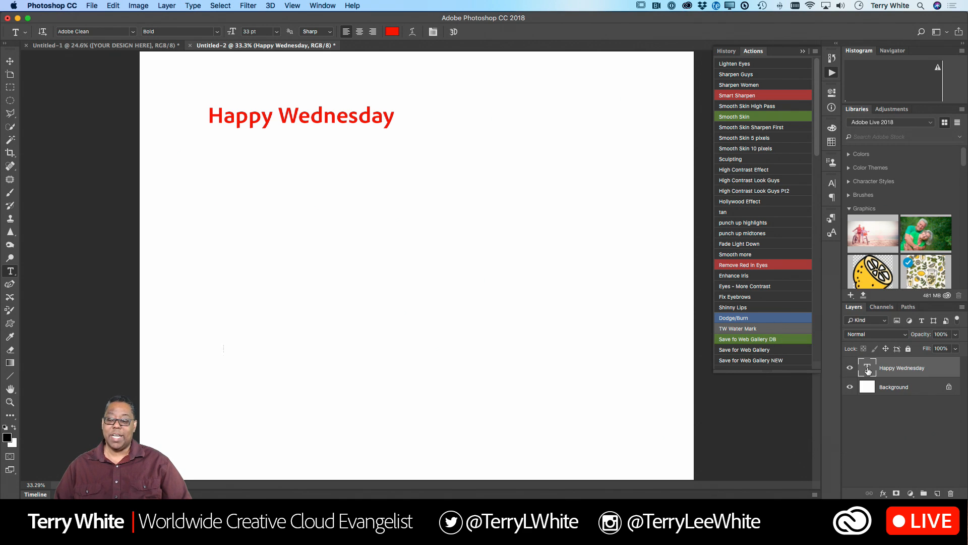
pyautogui.doubleClick(867, 370)
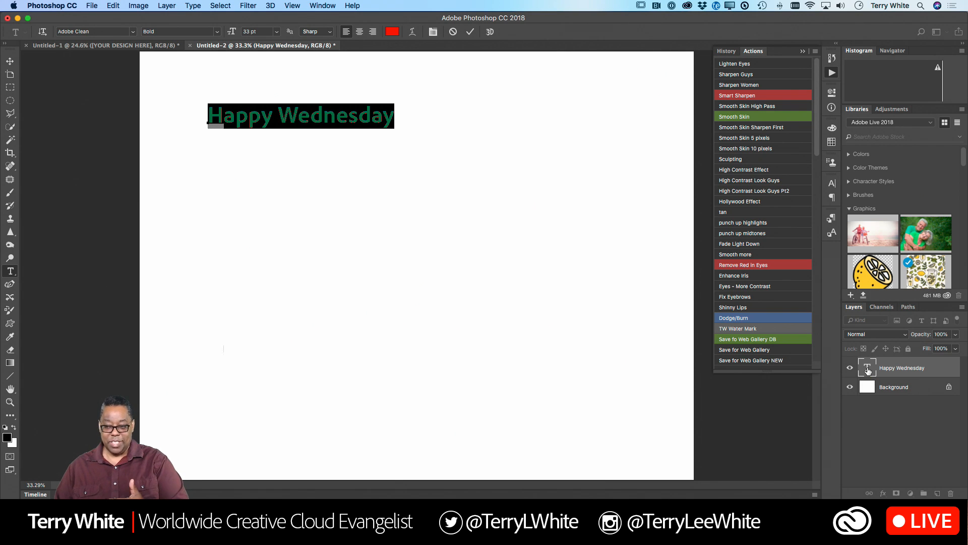
pyautogui.write('f')
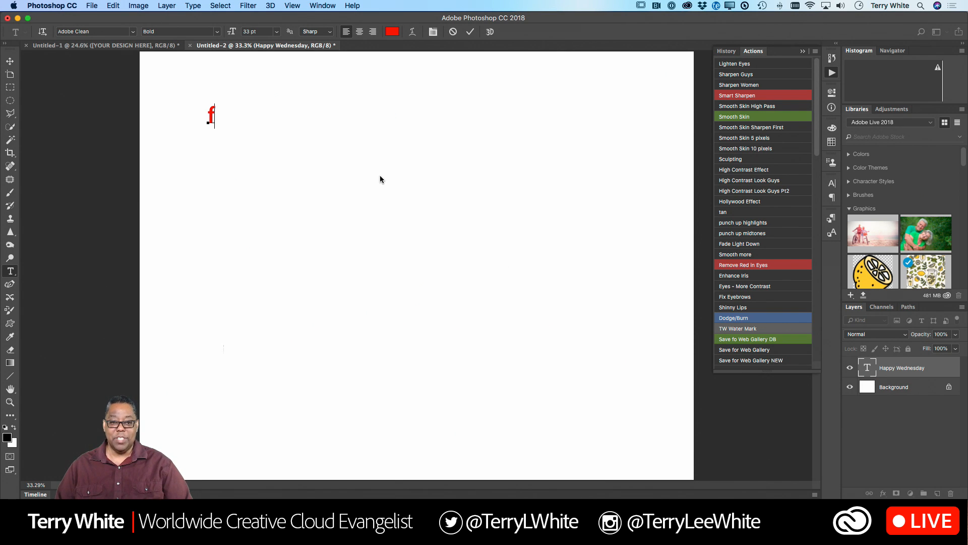
pyautogui.press('super+z')
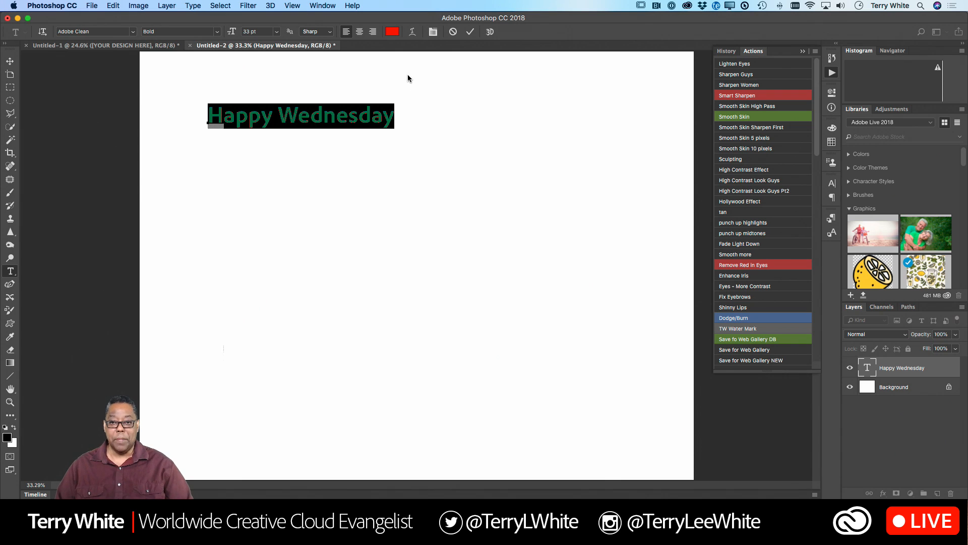
pyautogui.click(470, 31)
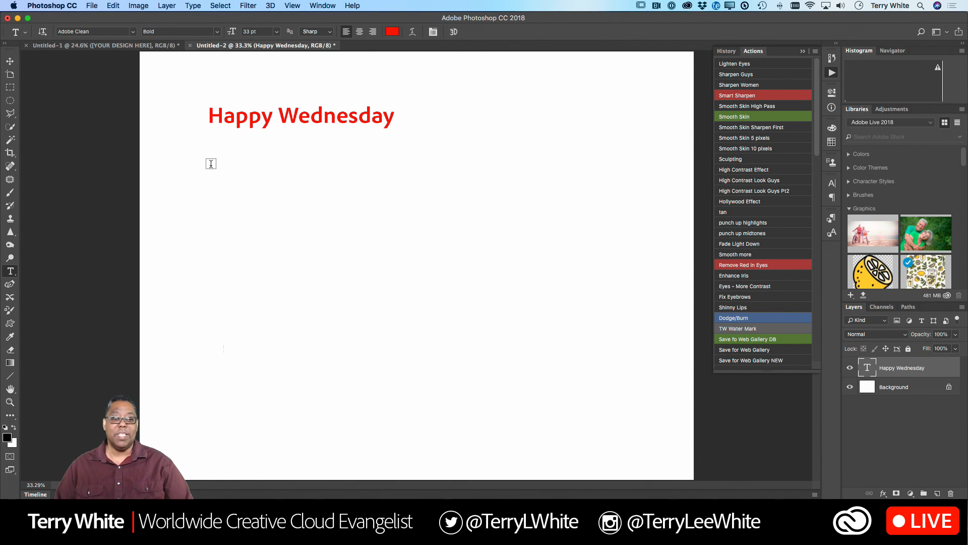
# - Create a text box below the heading reading "This way my text is constrained to the shape and size of the box that I created."
pyautogui.moveTo(209, 161); pyautogui.dragTo(401, 321)
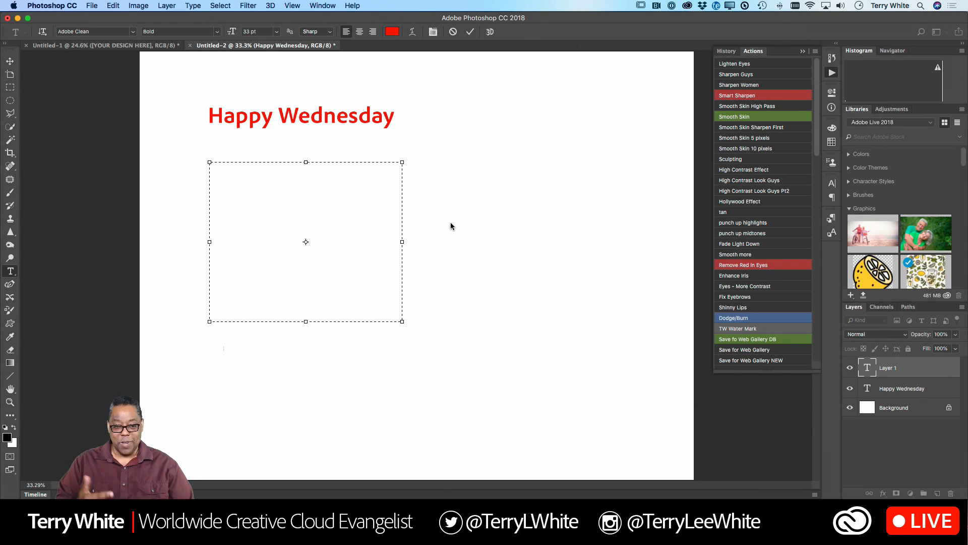
pyautogui.write('This ')
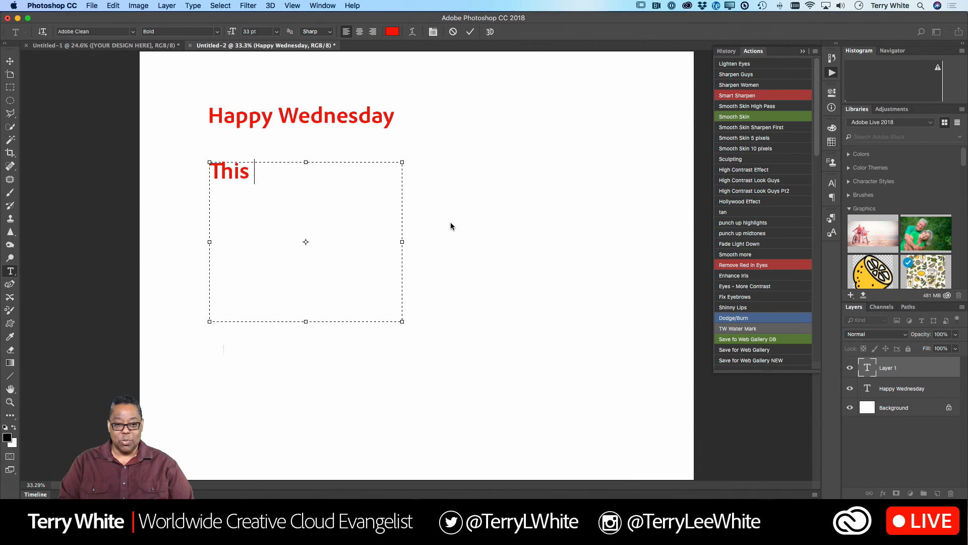
pyautogui.write('way my te')
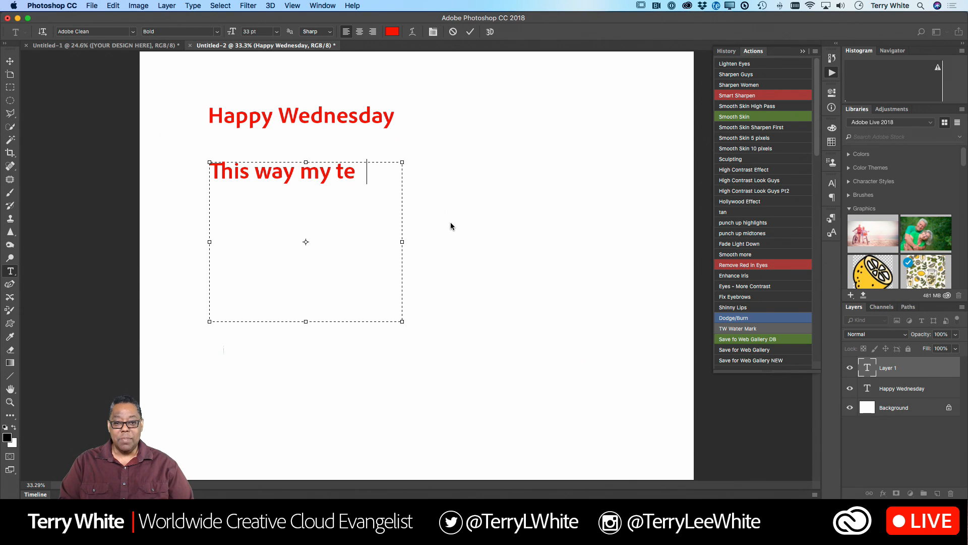
pyautogui.write('xt is constrac')
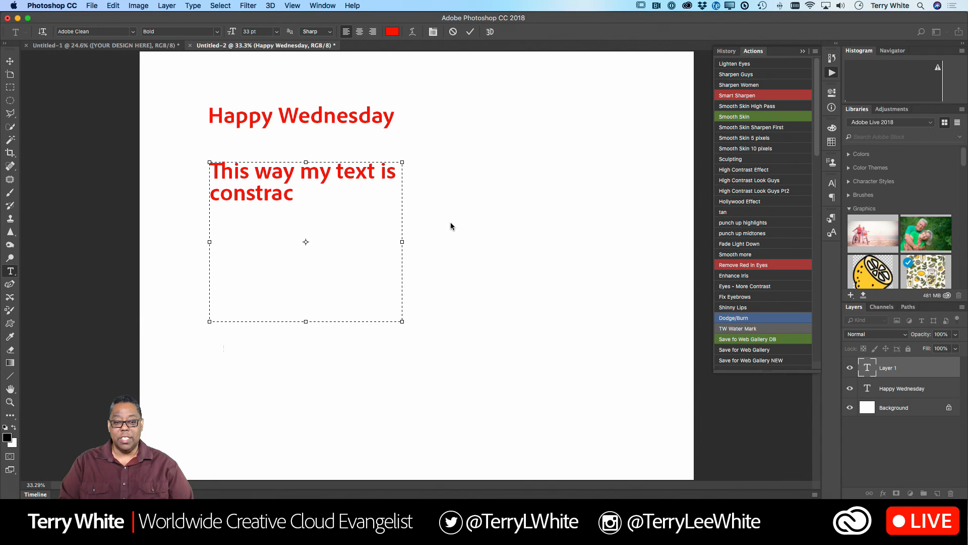
pyautogui.press('BackSpace')
pyautogui.write('ine')
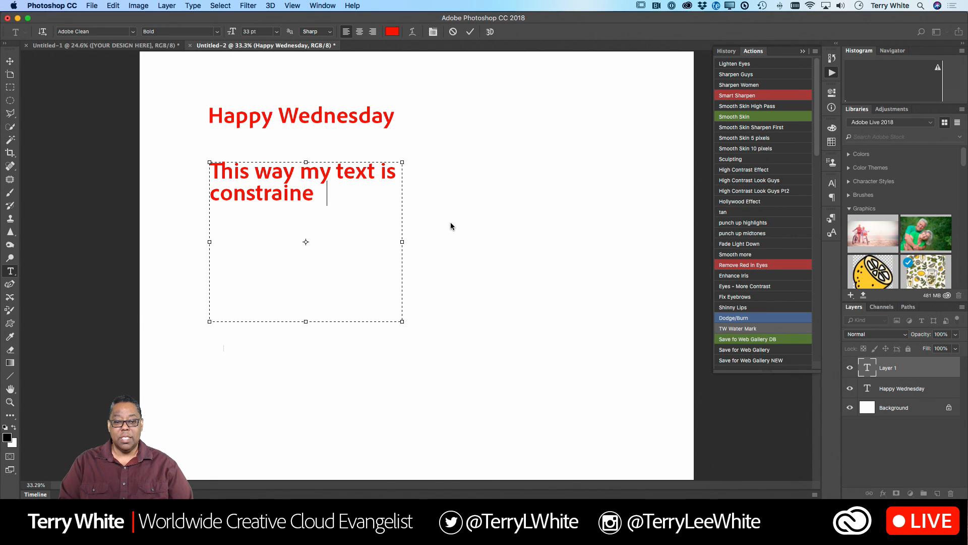
pyautogui.write('d to the sh')
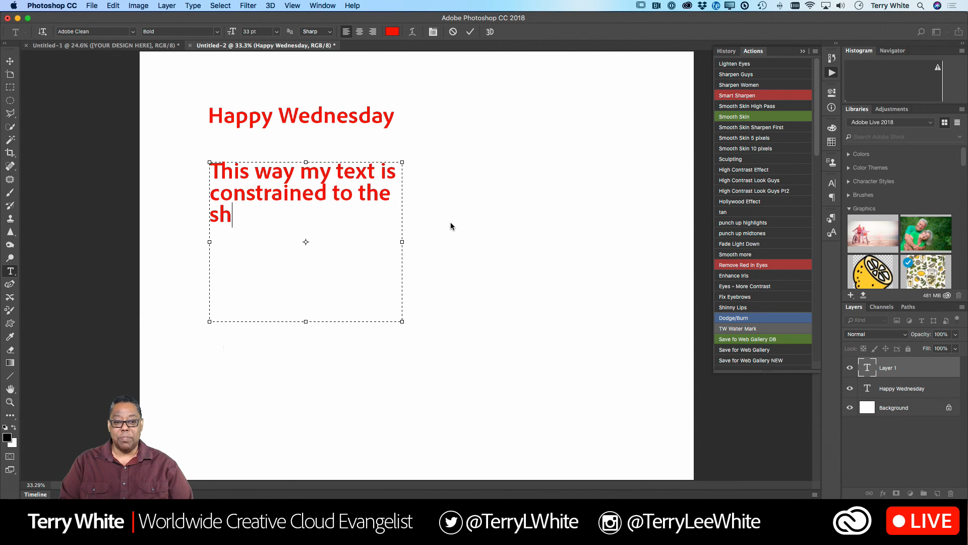
pyautogui.write('ape and si')
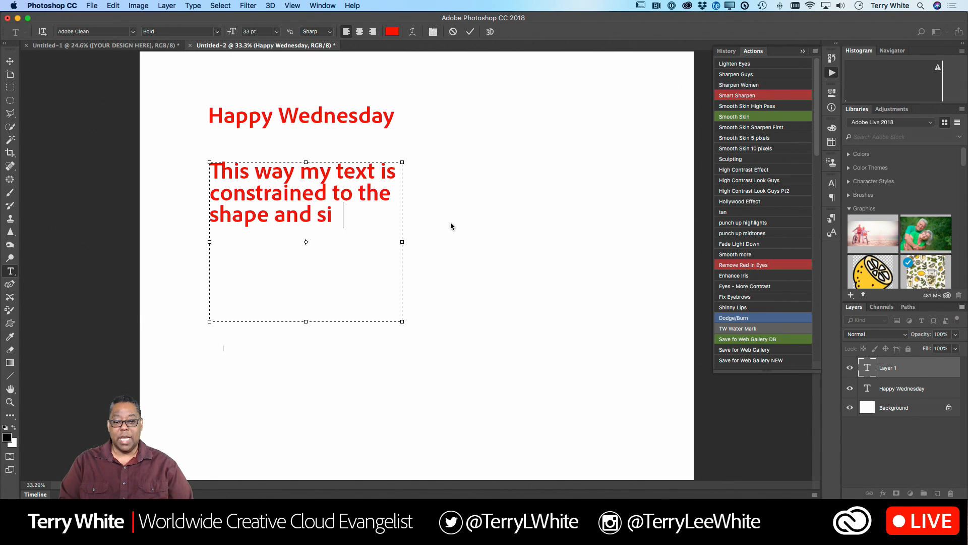
pyautogui.write('ze of the box ')
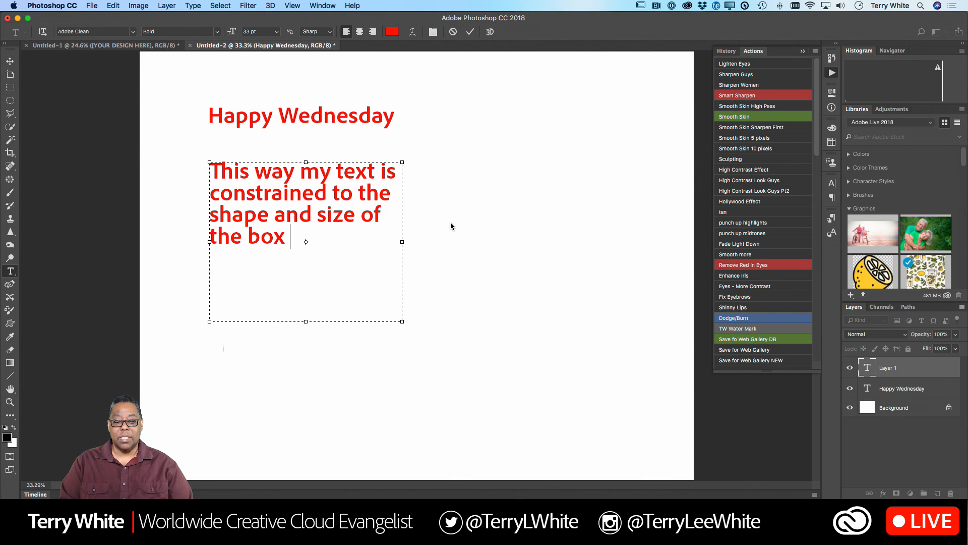
pyautogui.write('that I c reated.')
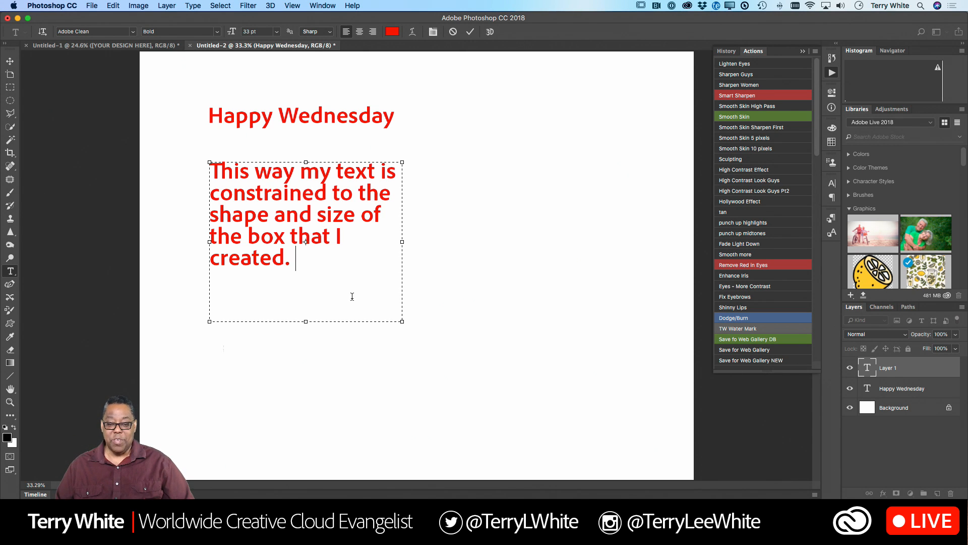
# - Resize the paragraph's text box to be slightly narrower and taller so the lines reflow, and finish editing
pyautogui.moveTo(402, 321); pyautogui.dragTo(366, 333)
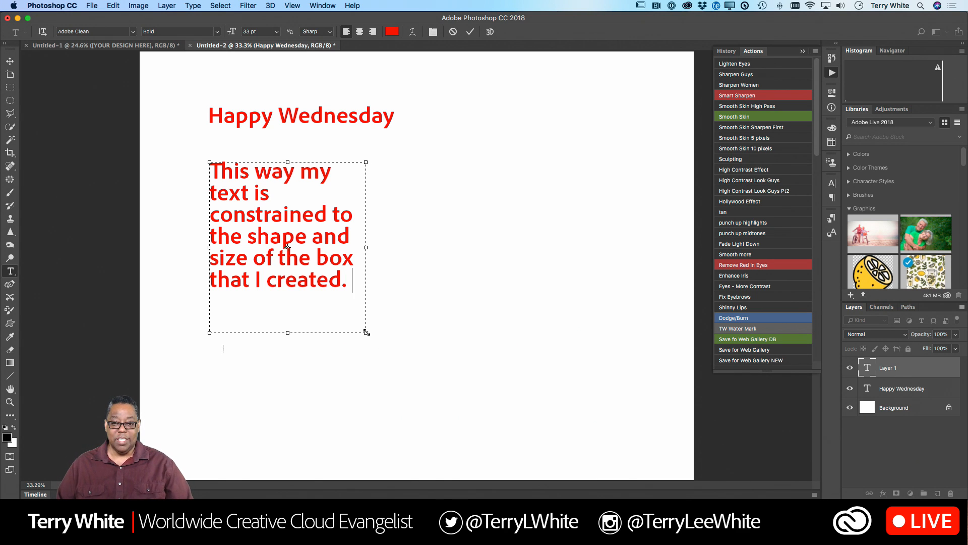
pyautogui.moveTo(367, 333); pyautogui.dragTo(394, 330)
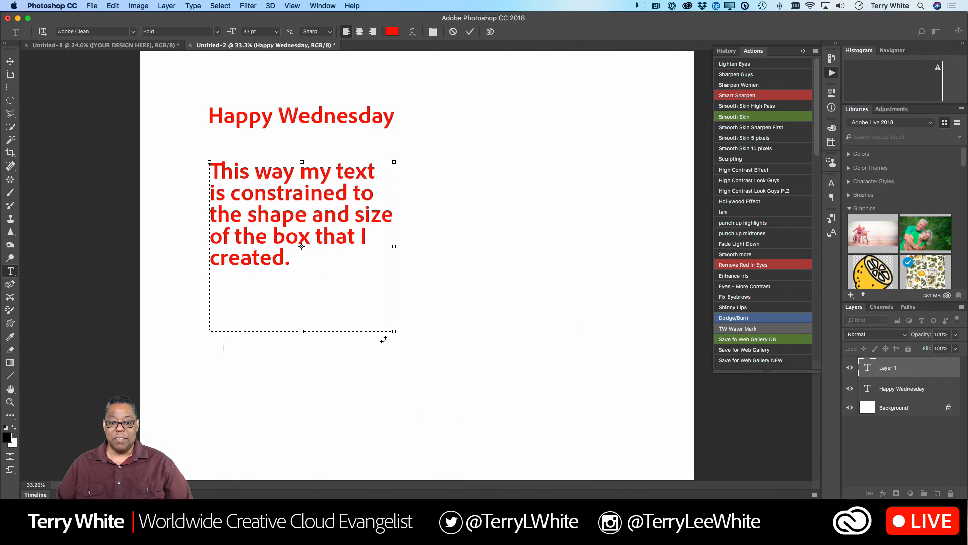
pyautogui.click(469, 32)
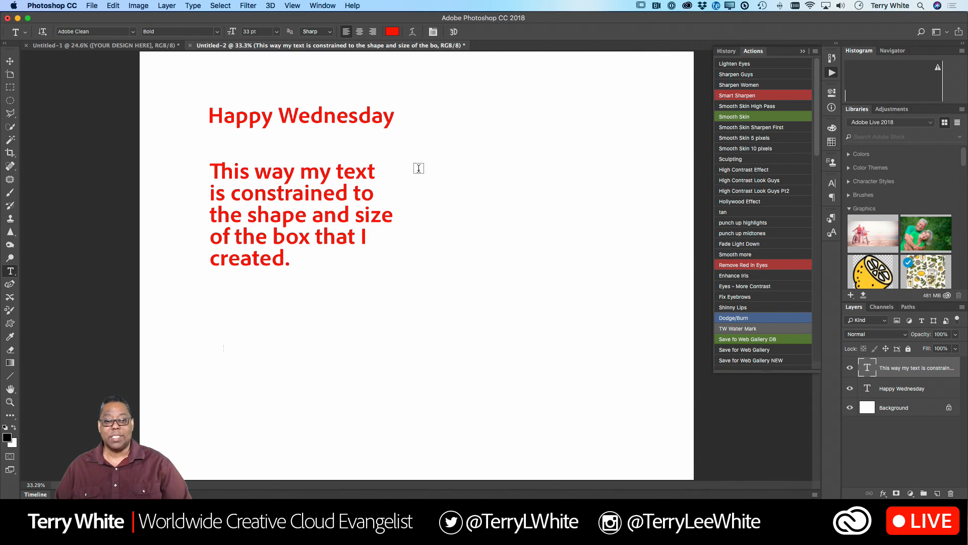
# - Open the "Happy Wednesday" heading and the paragraph text for editing in turn
pyautogui.click(287, 114)
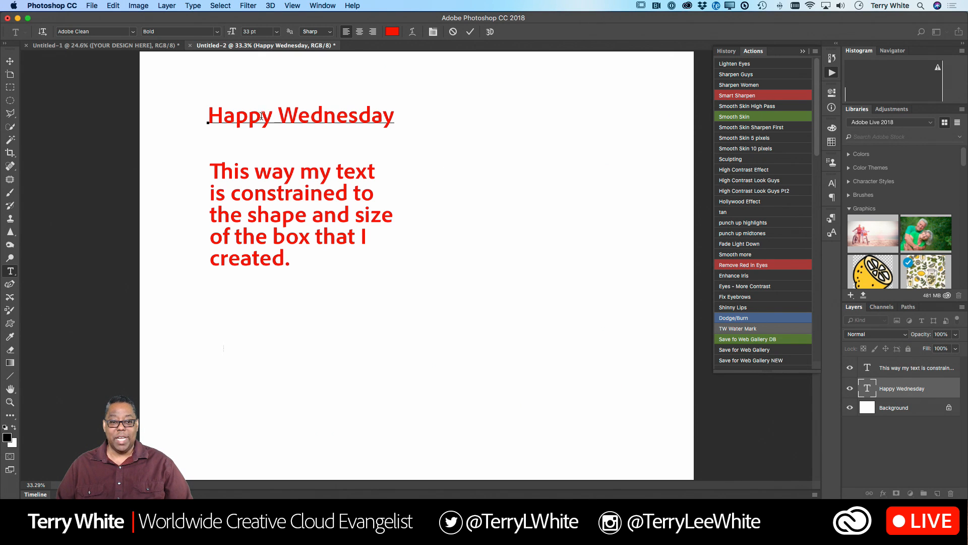
pyautogui.click(287, 183)
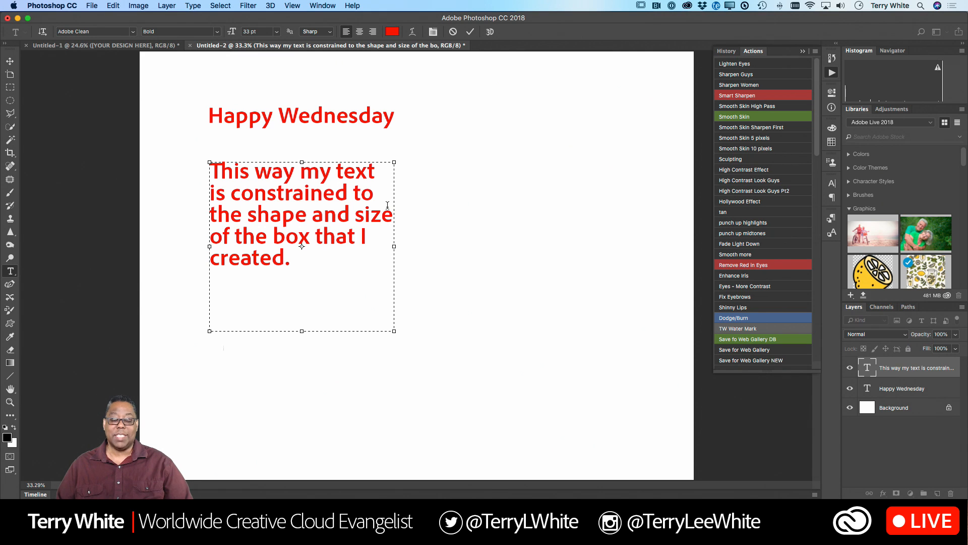
# - Leave text editing and move the paragraph text slightly down below the heading with the Move tool
pyautogui.click(10, 61)
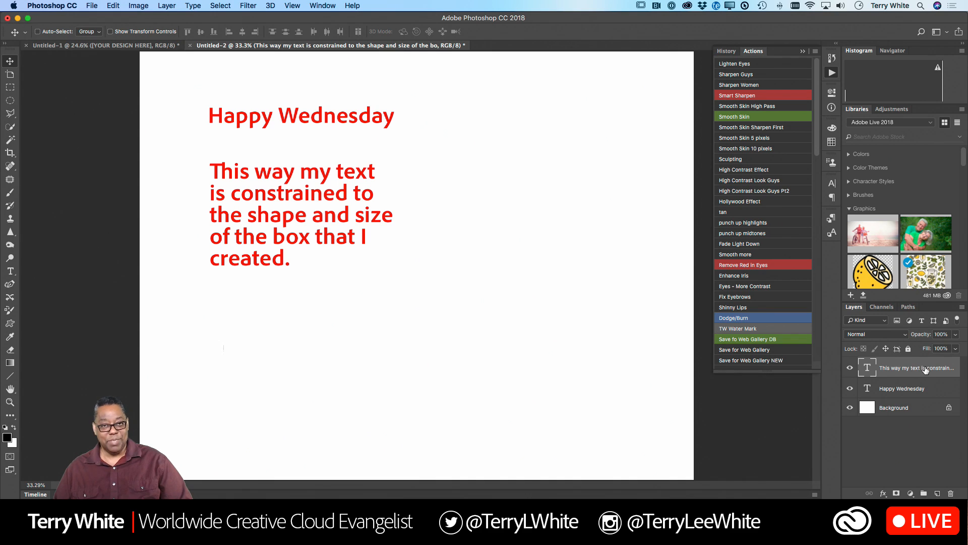
pyautogui.doubleClick(868, 369)
pyautogui.press('Escape')
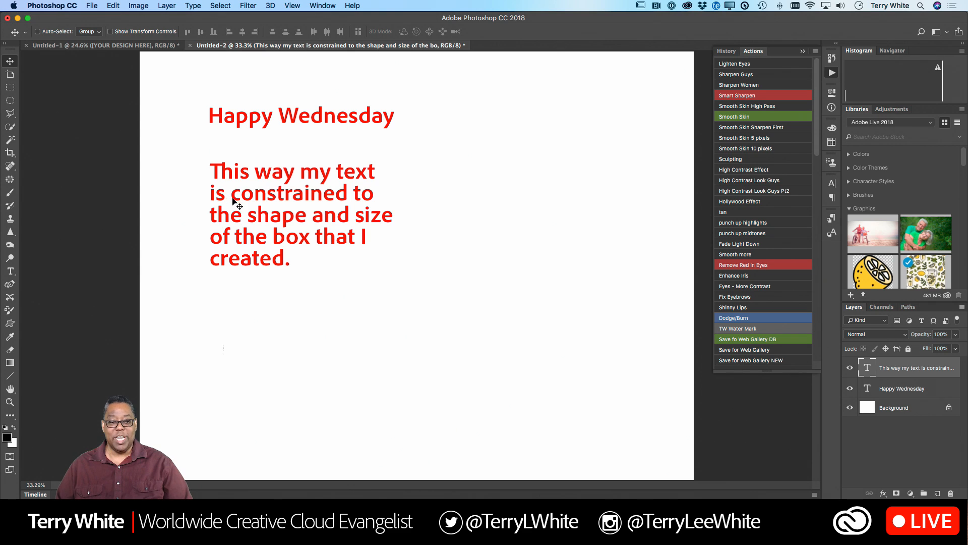
pyautogui.moveTo(231, 199)
pyautogui.mouseDown()
pyautogui.moveTo(336, 278)
pyautogui.moveTo(367, 251)
pyautogui.moveTo(198, 308)
pyautogui.moveTo(238, 298)
pyautogui.moveTo(216, 301)
pyautogui.moveTo(232, 265)
pyautogui.moveTo(237, 209)
pyautogui.mouseUp()
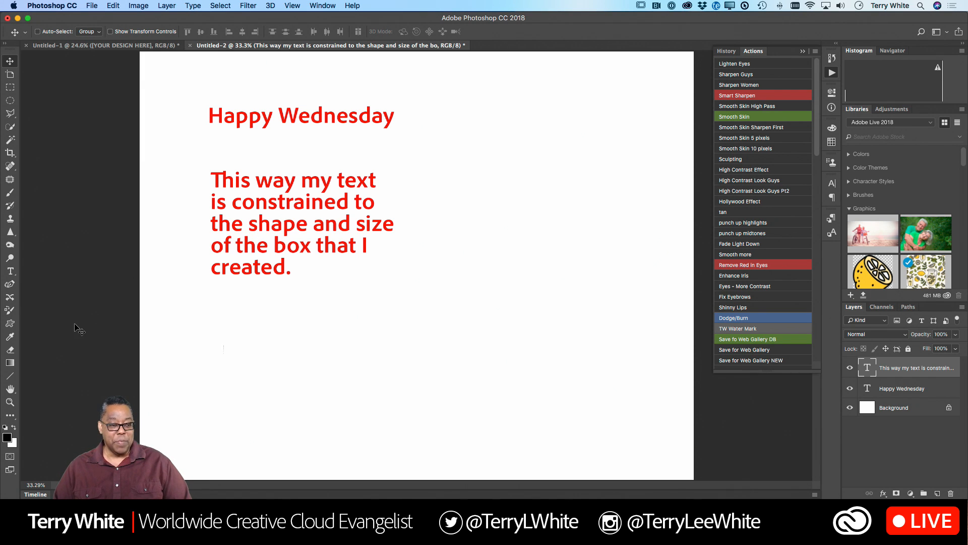
# - Draw an open S-shaped curve through four points, about 1840 px wide and 750 px high, below the paragraph with the Curvature Pen tool
pyautogui.click(11, 286)
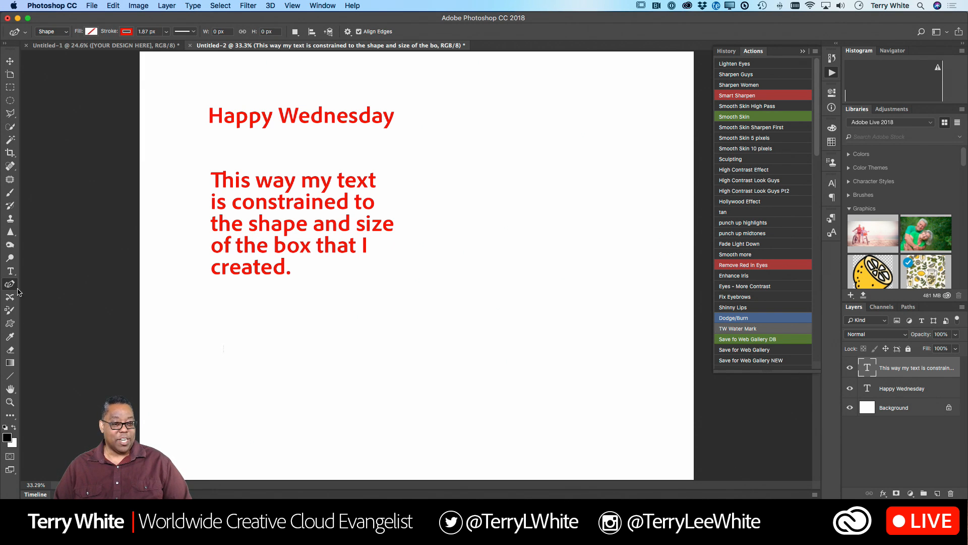
pyautogui.click(373, 444)
pyautogui.click(474, 332)
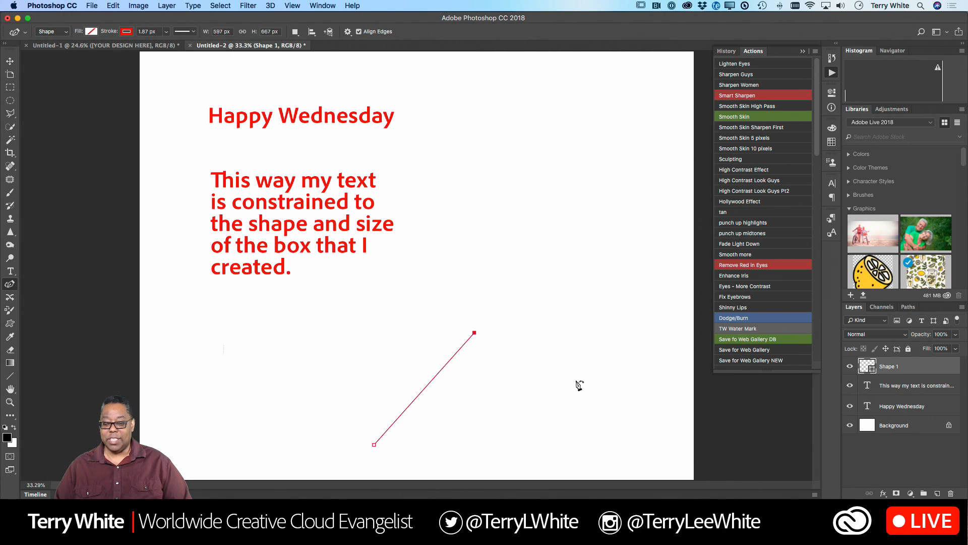
pyautogui.click(605, 397)
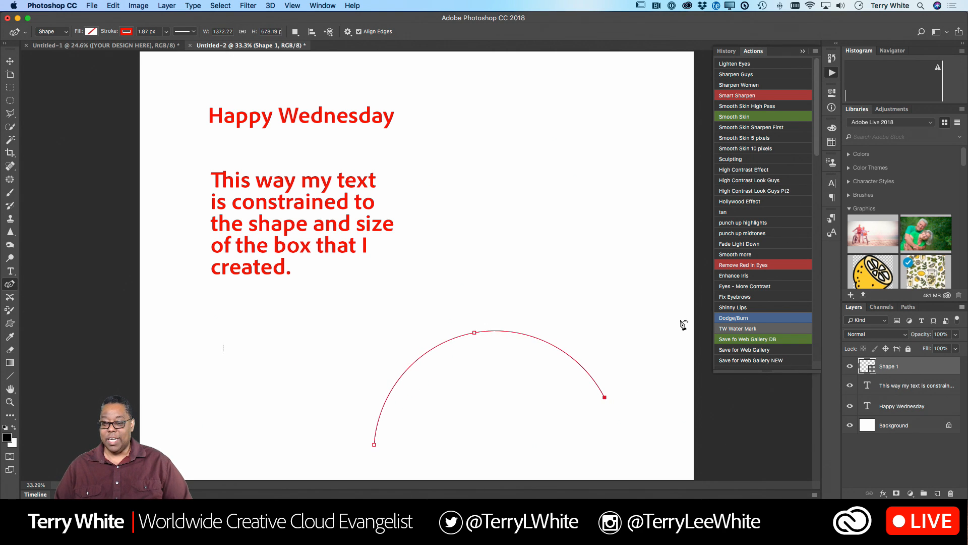
pyautogui.click(683, 318)
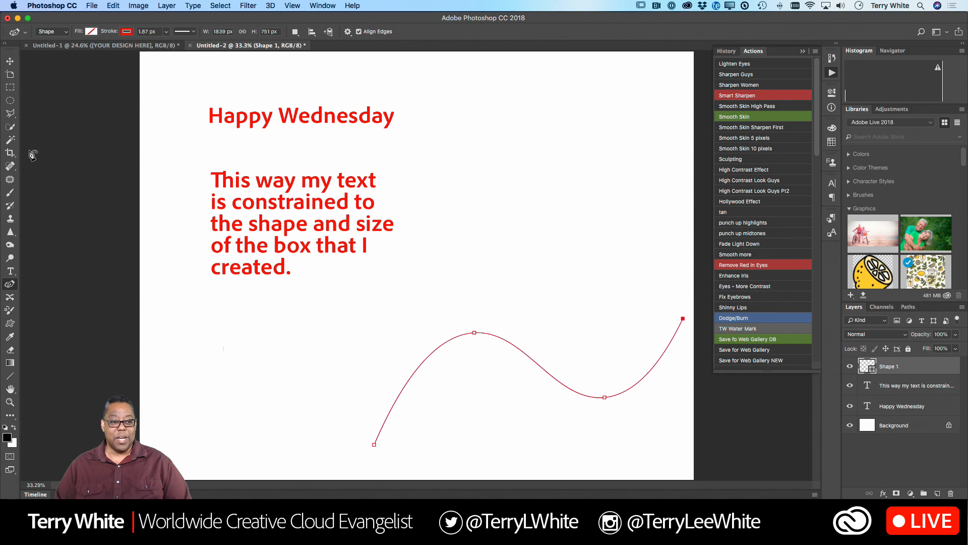
# - Choose the Horizontal Type tool and examine its text-on-path cursor up close over the start of the curve
pyautogui.click(10, 271)
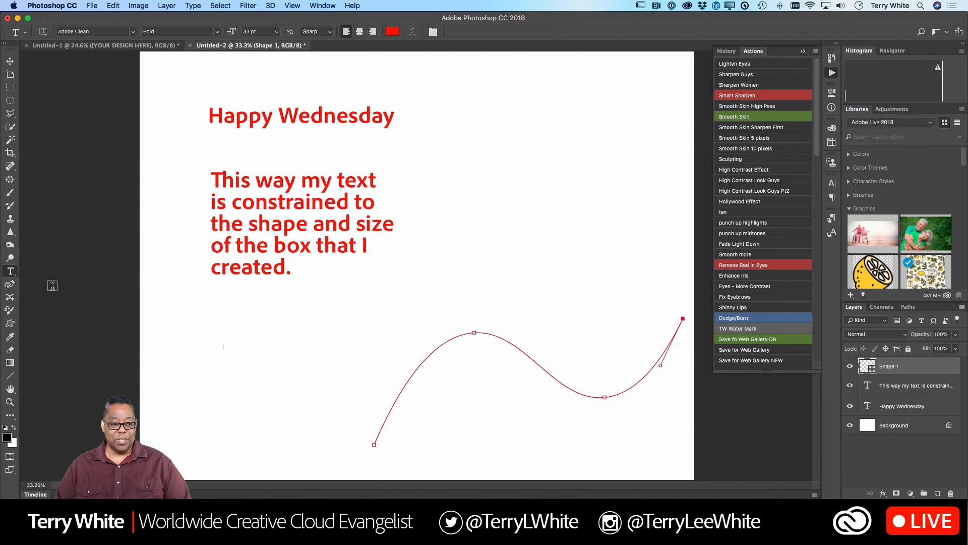
pyautogui.click(14, 276)
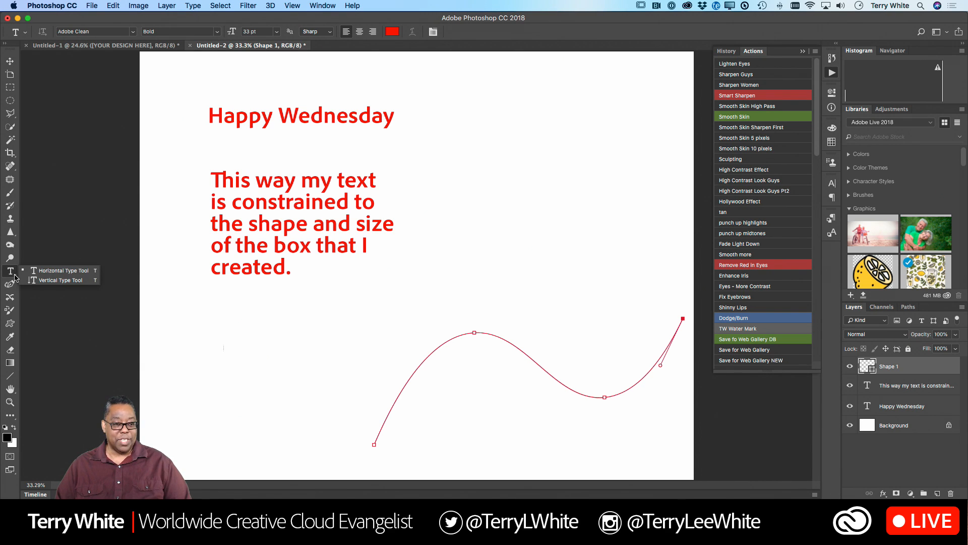
pyautogui.click(59, 274)
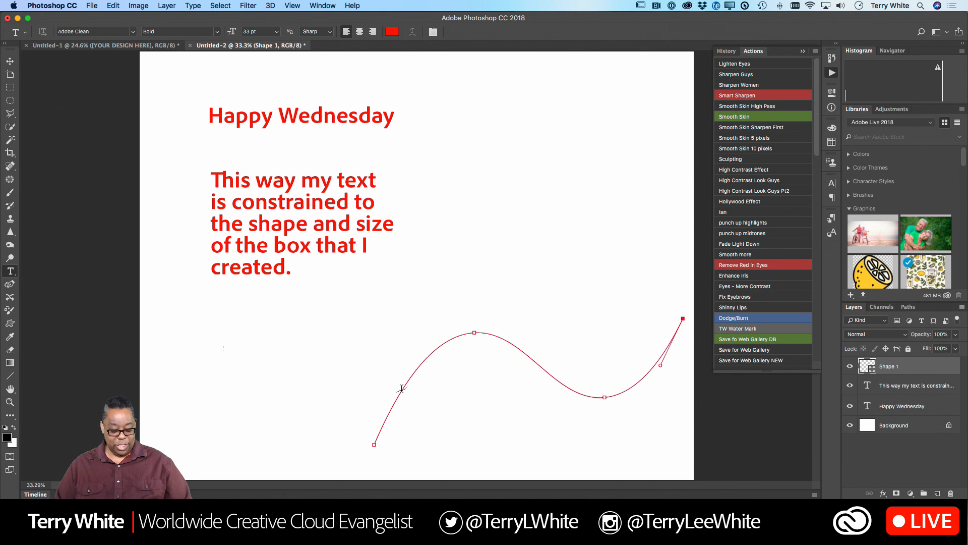
pyautogui.press('F1')
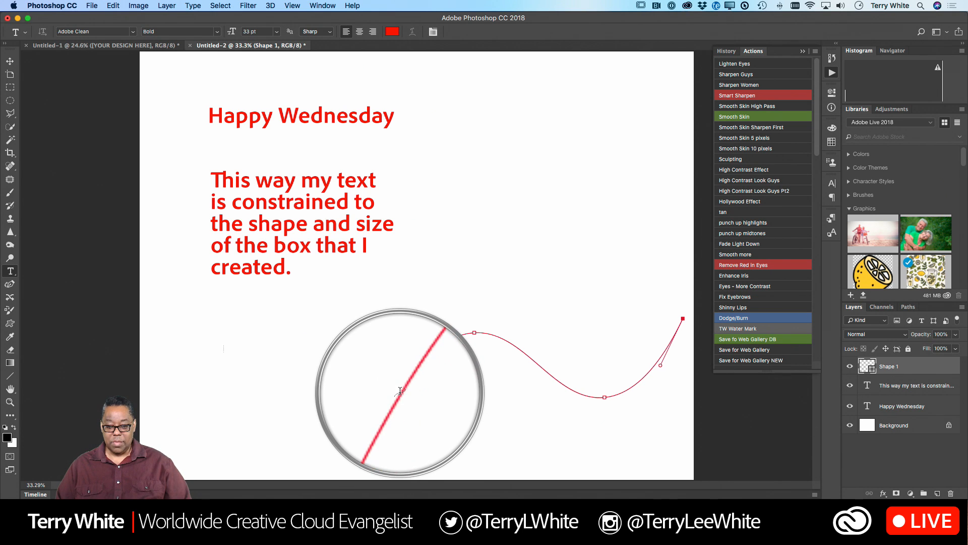
pyautogui.press('F1')
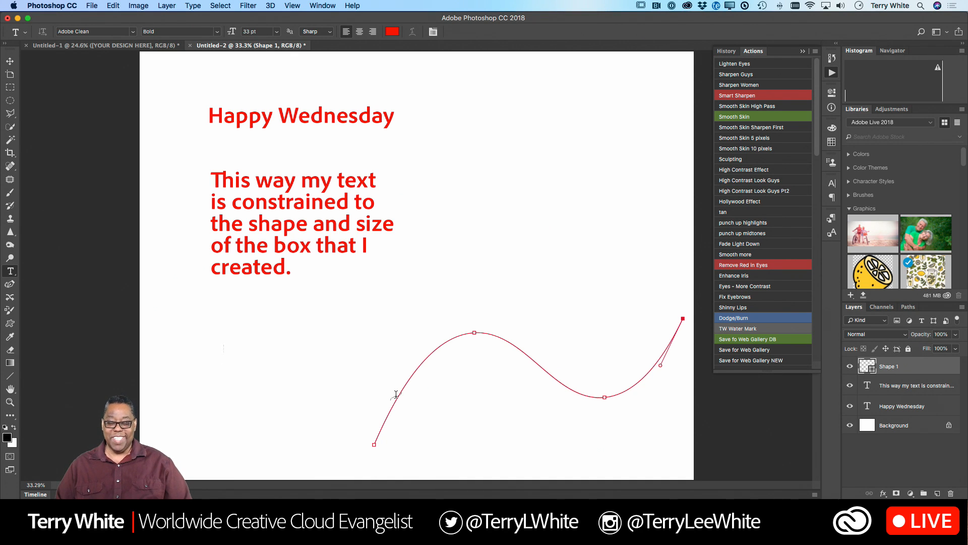
# - Enter the text "This text on a path" along the S-shaped curve, starting near its lower end
pyautogui.click(396, 395)
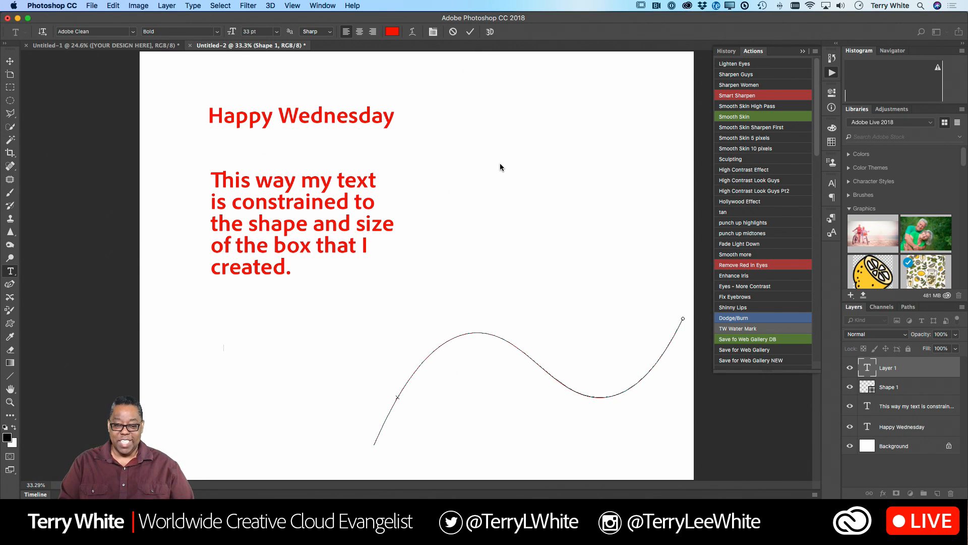
pyautogui.write('This tye')
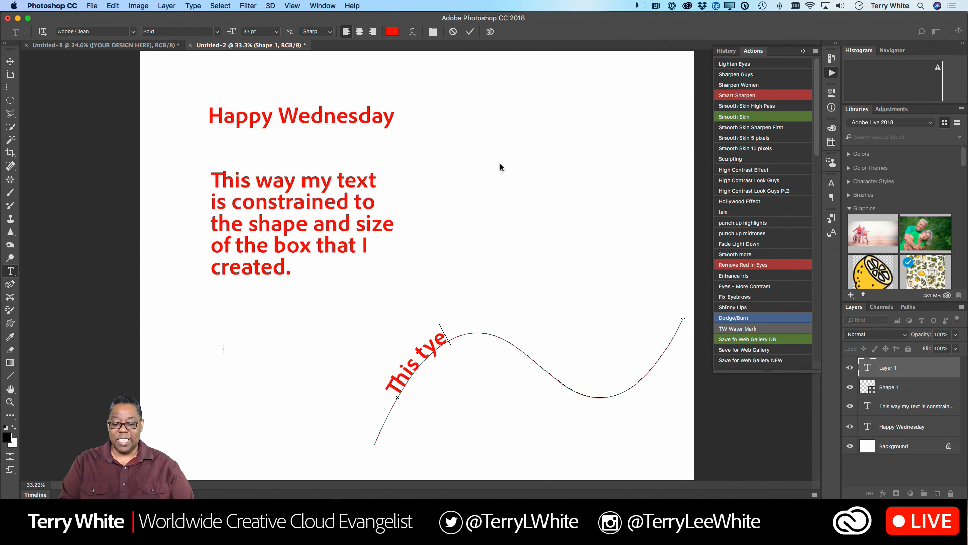
pyautogui.press('BackSpace')
pyautogui.press('BackSpace')
pyautogui.write('ext on a ap')
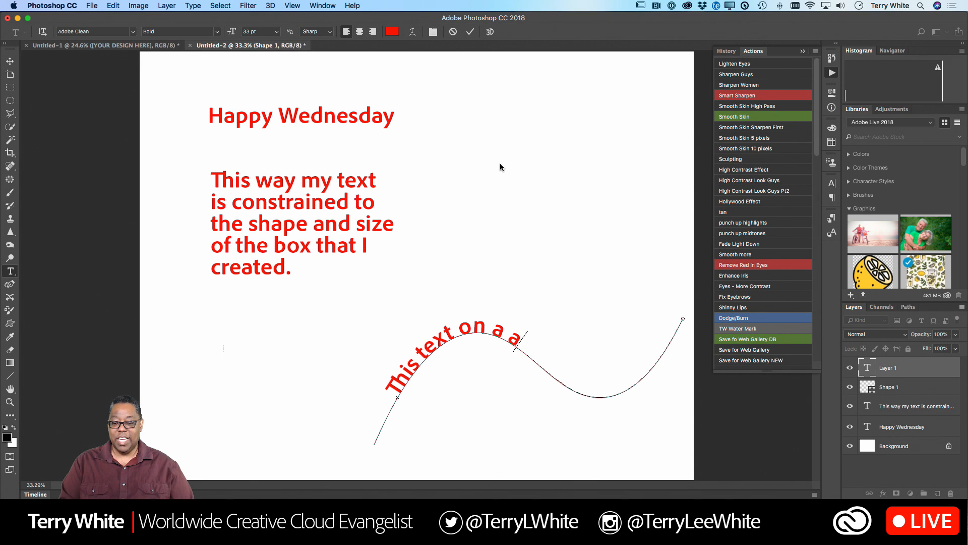
pyautogui.press('BackSpace')
pyautogui.press('BackSpace')
pyautogui.write('pathy')
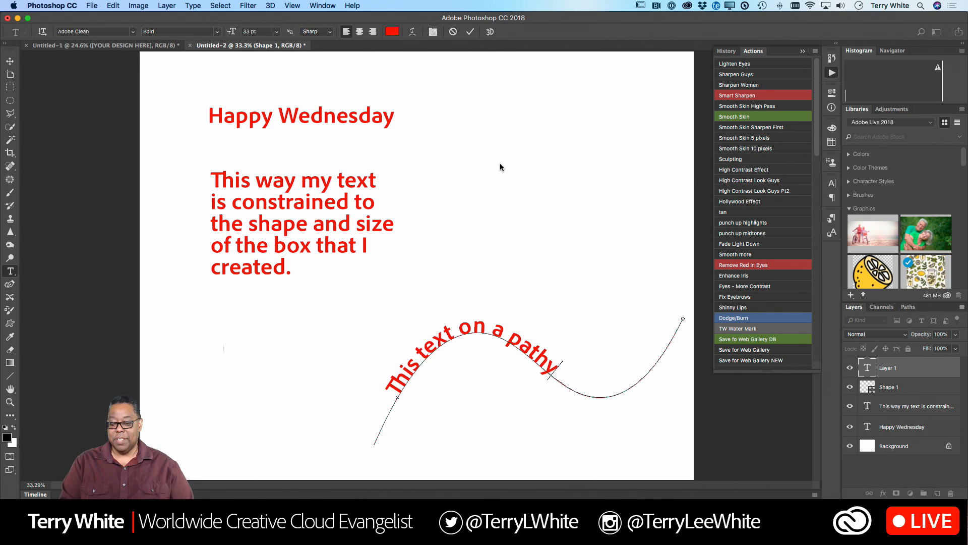
pyautogui.press('BackSpace')
# - Select all of the path text and enlarge it to 58 pt so it fills most of the curve
pyautogui.press('super+a')
pyautogui.press('super+shift+period')
pyautogui.press('super+shift+period')
pyautogui.press('super+shift+period')
pyautogui.press('super+shift+period')
pyautogui.press('super+shift+period')
pyautogui.press('super+shift+period')
pyautogui.press('super+shift+period')
pyautogui.press('super+shift+period')
pyautogui.press('super+shift+period')
pyautogui.press('super+shift+period')
pyautogui.press('super+shift+period')
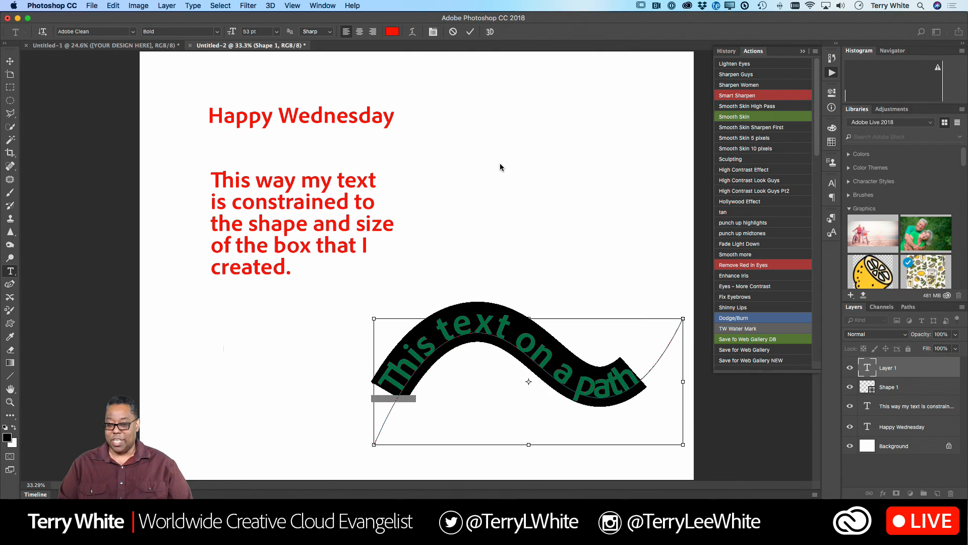
pyautogui.press('super+shift+period')
pyautogui.press('super+shift+period')
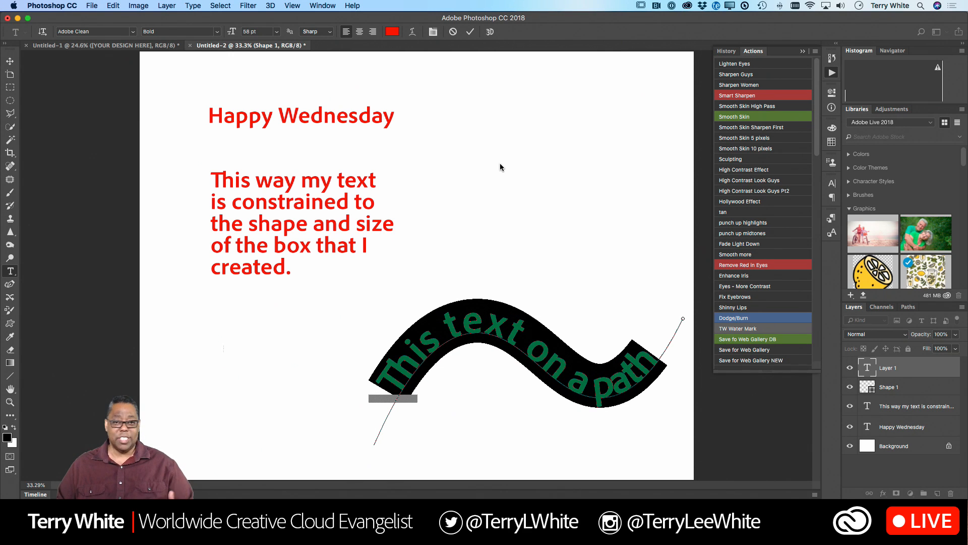
# - Recolor the path text blue (#4f5bff), finish editing it and hide the Shape 1 curve layer
pyautogui.click(391, 31)
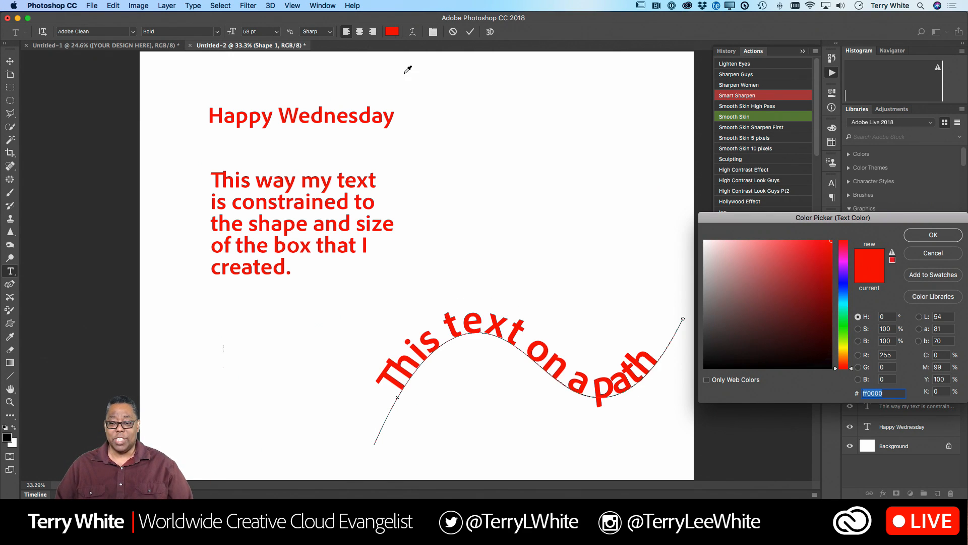
pyautogui.click(843, 285)
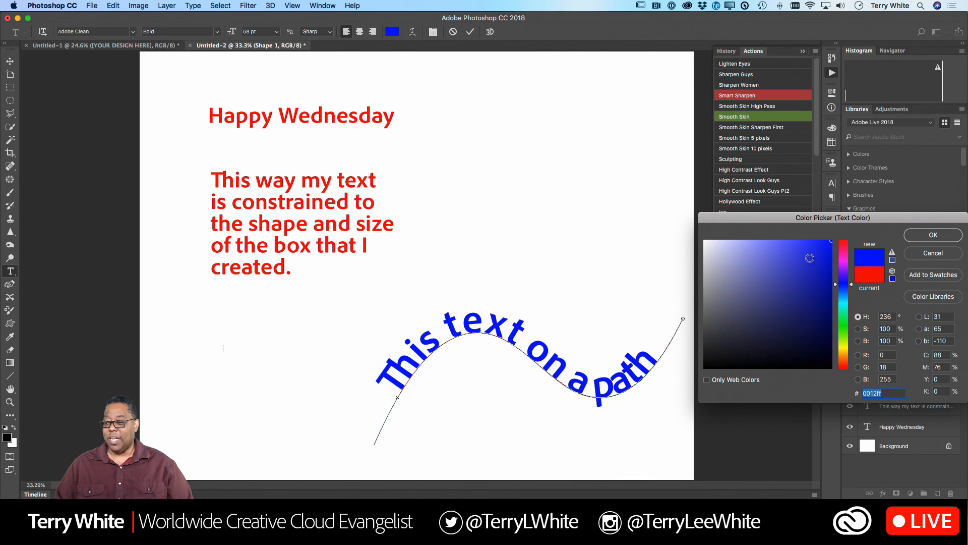
pyautogui.moveTo(809, 258); pyautogui.dragTo(793, 238)
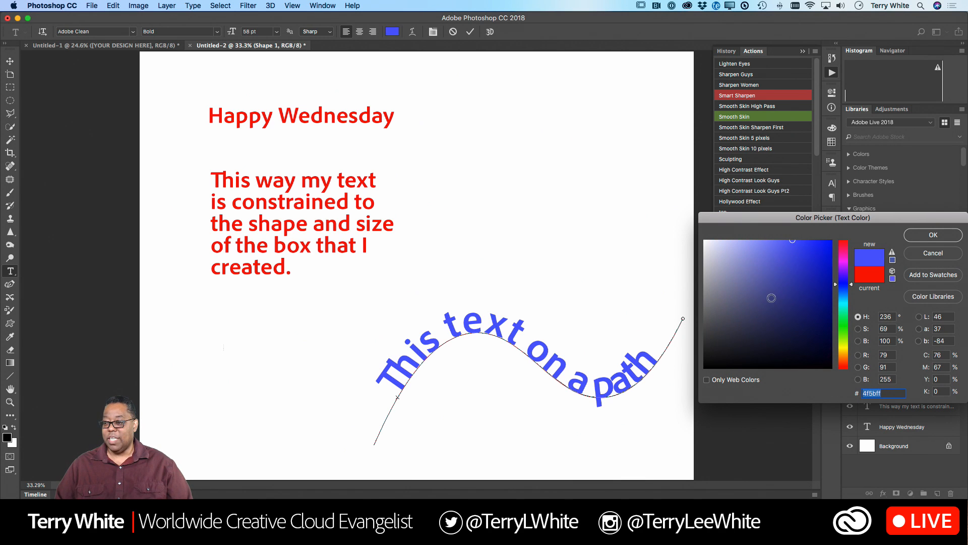
pyautogui.click(926, 235)
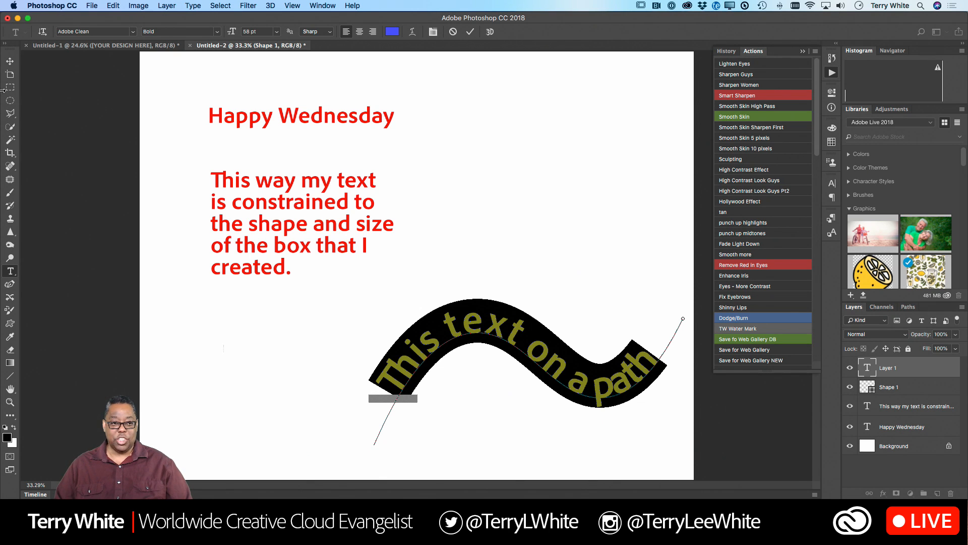
pyautogui.click(10, 61)
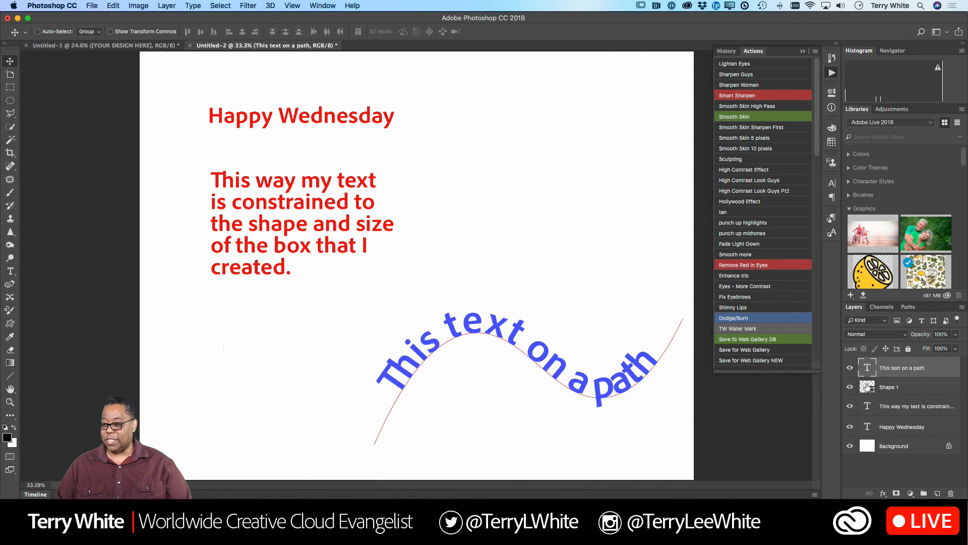
pyautogui.click(849, 386)
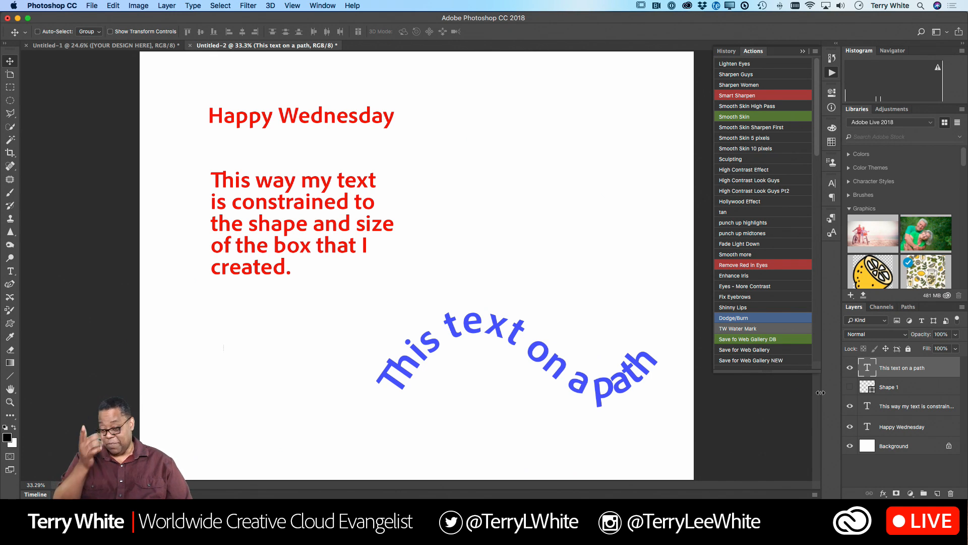
# - Switch to Illustrator, examine the Type tool variants and choose the Type on a Path Tool
pyautogui.press('super+Tab')
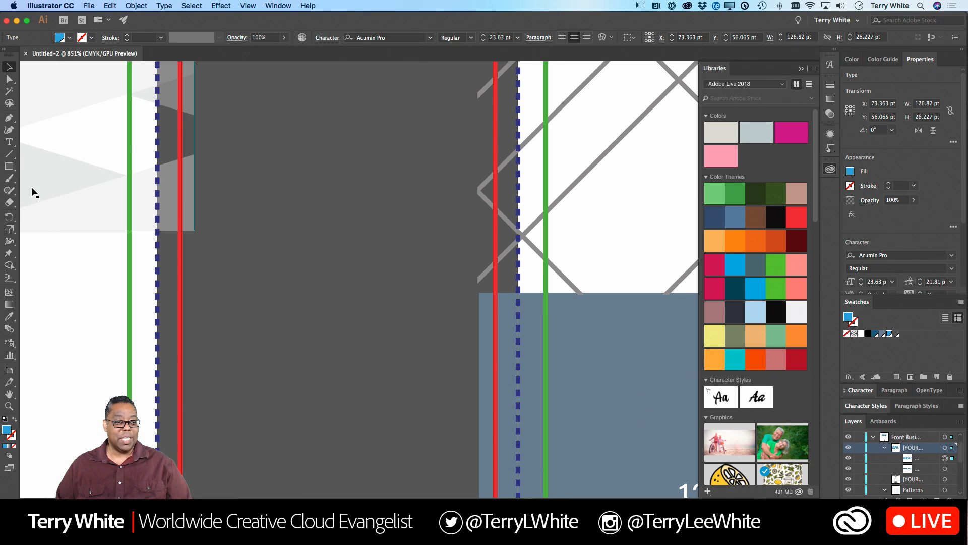
pyautogui.click(10, 142)
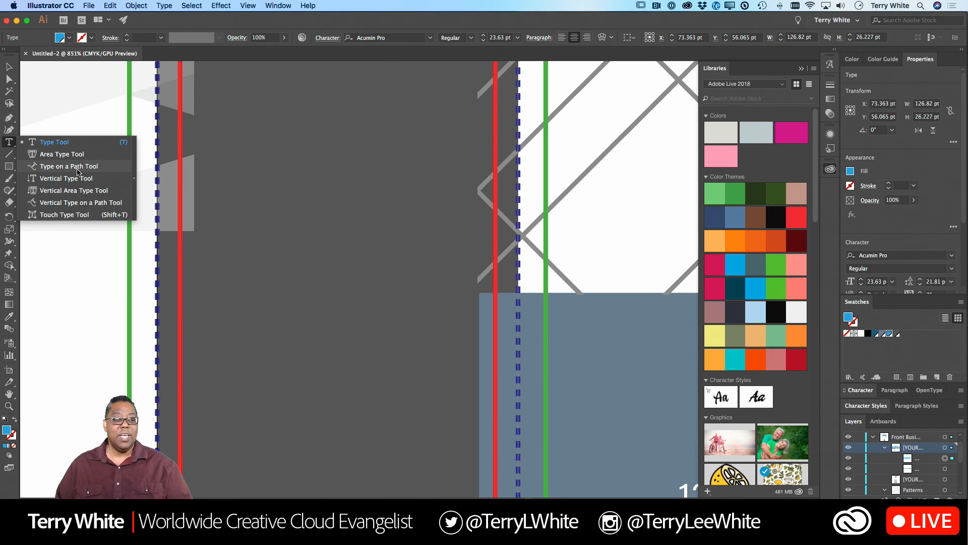
pyautogui.click(76, 167)
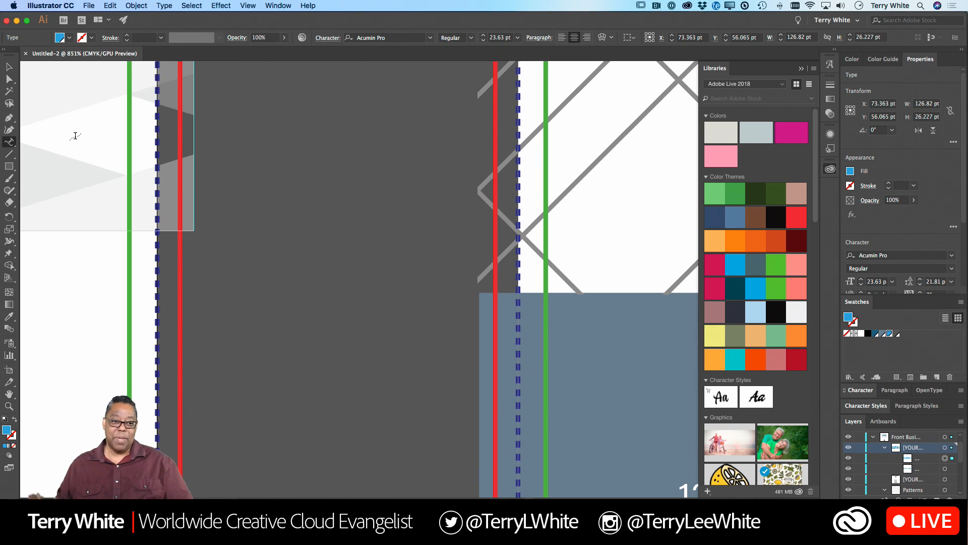
# - Switch to InDesign and examine the Type tool's variants for comparison
pyautogui.press('super+Tab')
pyautogui.press('super+Tab')
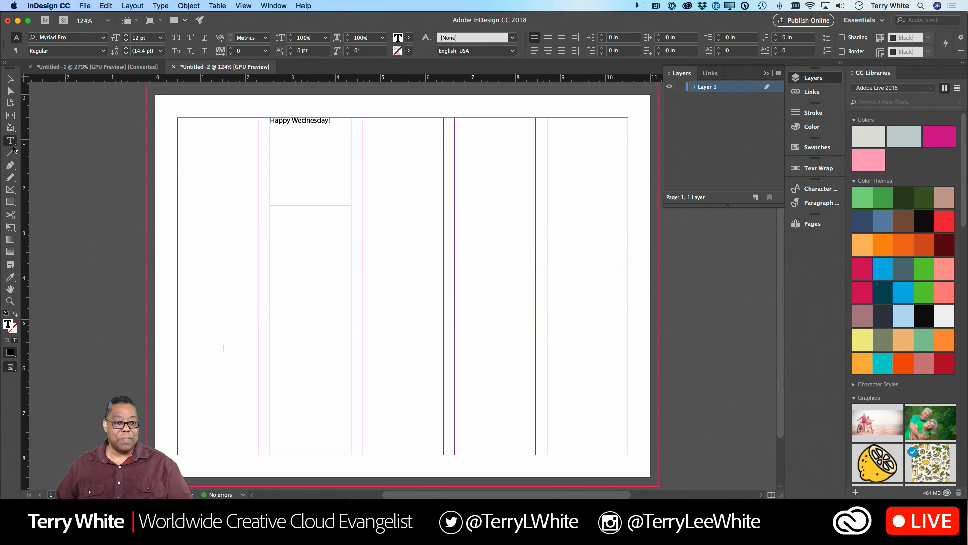
pyautogui.rightClick(14, 144)
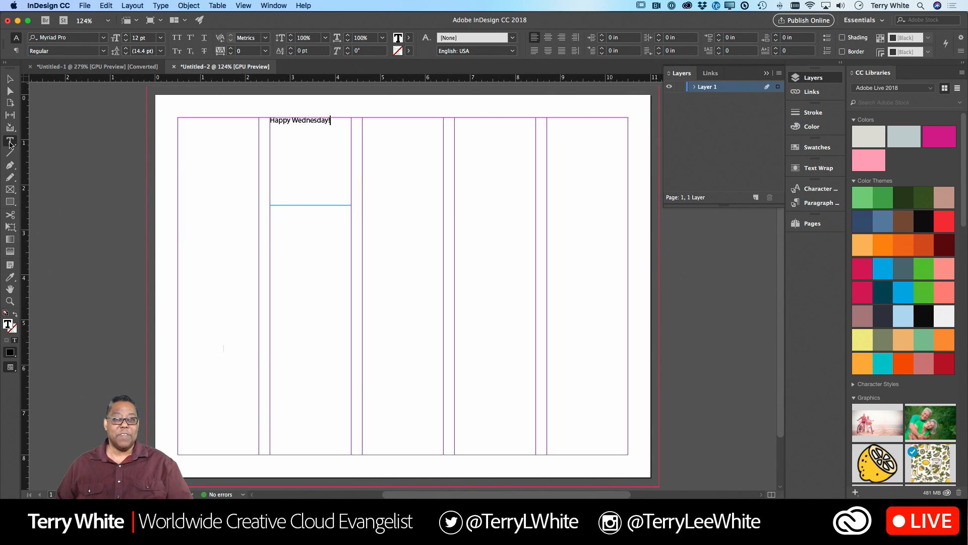
# - Switch back to Photoshop and hide the "This text on a path" layer
pyautogui.press('super+Tab')
pyautogui.press('super+Tab')
pyautogui.press('super+Tab')
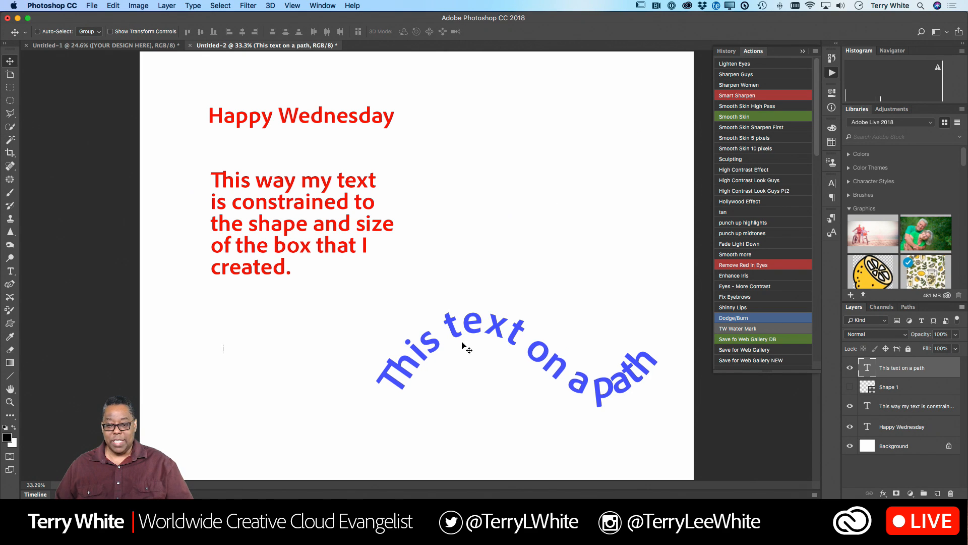
pyautogui.click(850, 368)
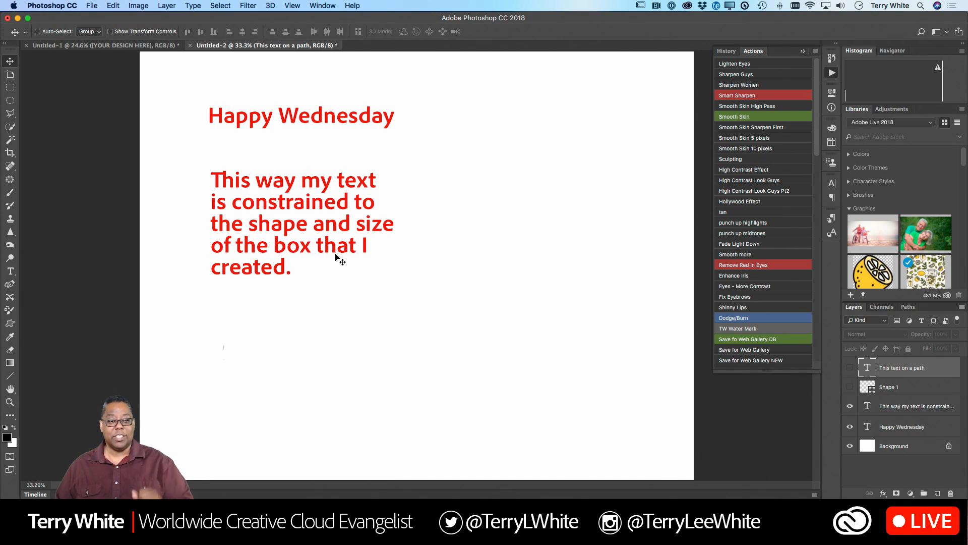
# - Create the point text "Type" below the paragraph with the Horizontal Type tool, using the paragraph layer's formatting
pyautogui.click(10, 271)
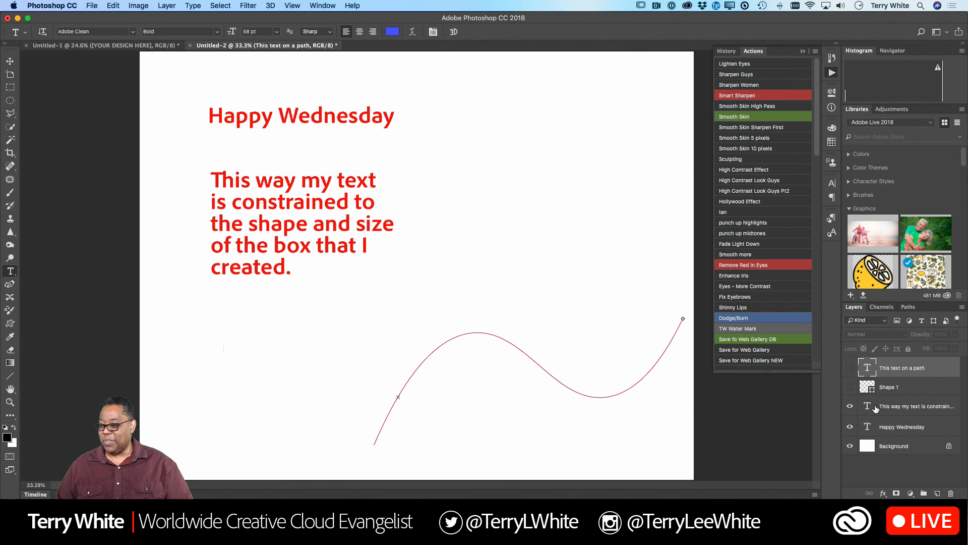
pyautogui.click(875, 407)
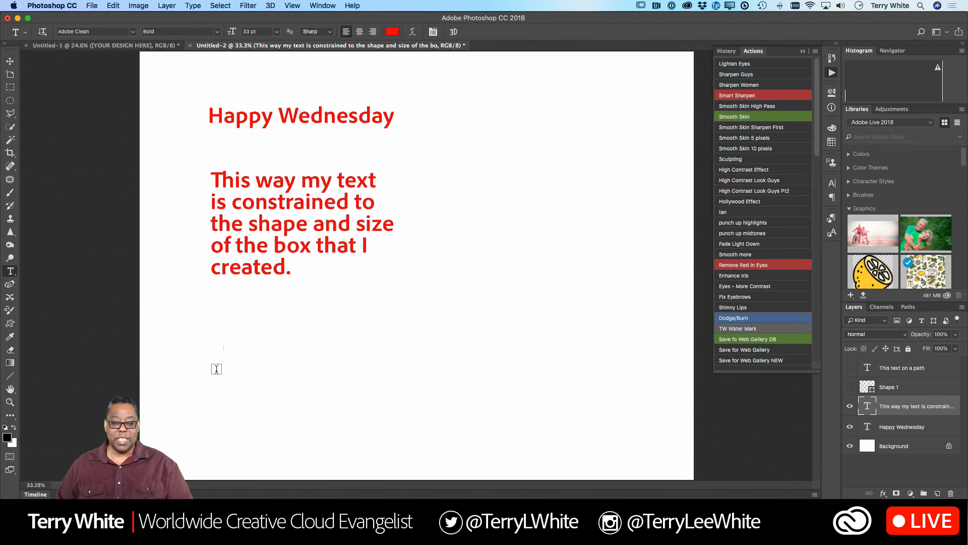
pyautogui.click(218, 368)
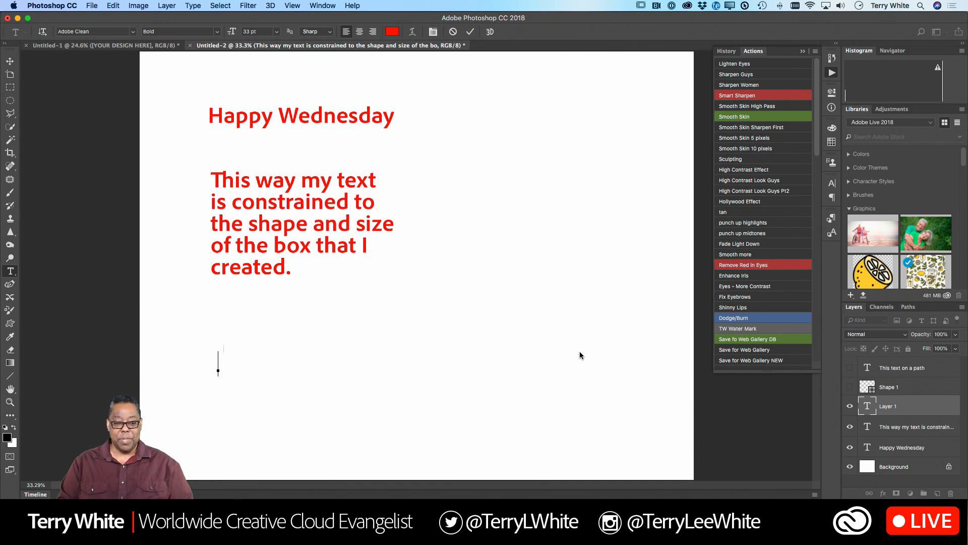
pyautogui.write('Type')
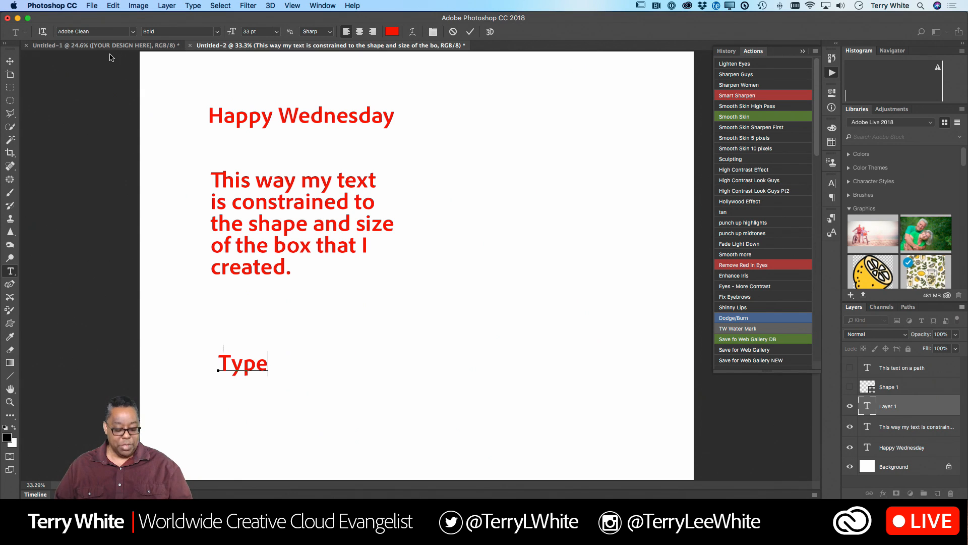
# - Select the whole word "Type" and set its font to Europa-Bold
pyautogui.press('super+a')
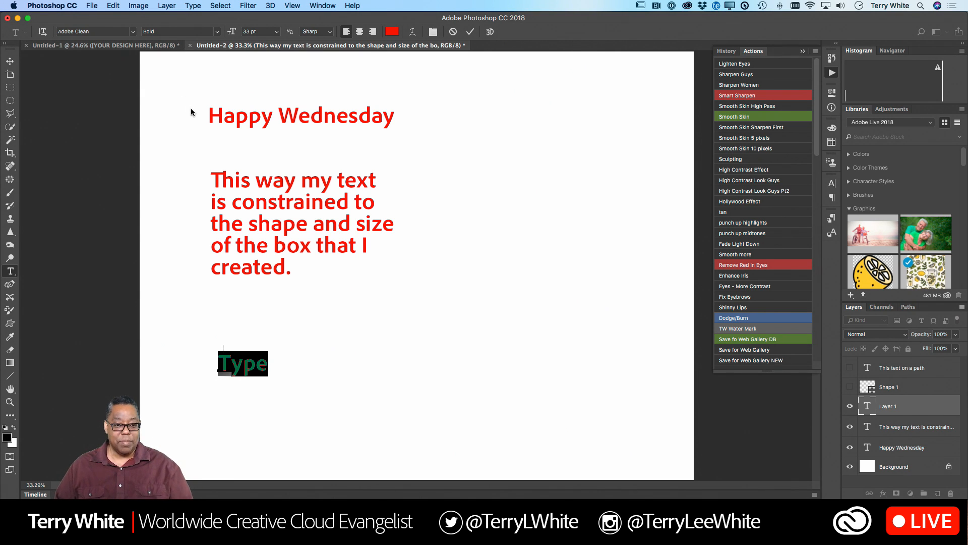
pyautogui.click(129, 33)
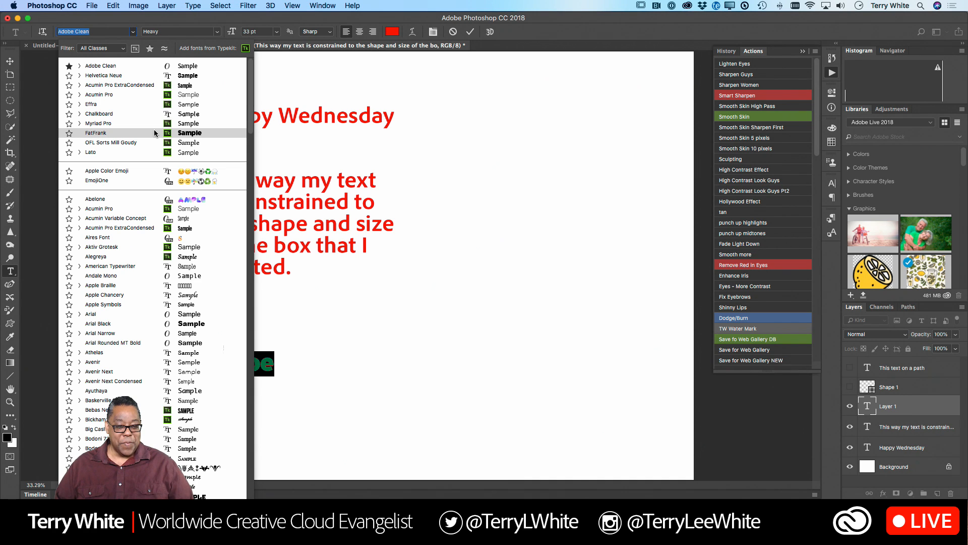
pyautogui.scroll(-4, 182, 353)
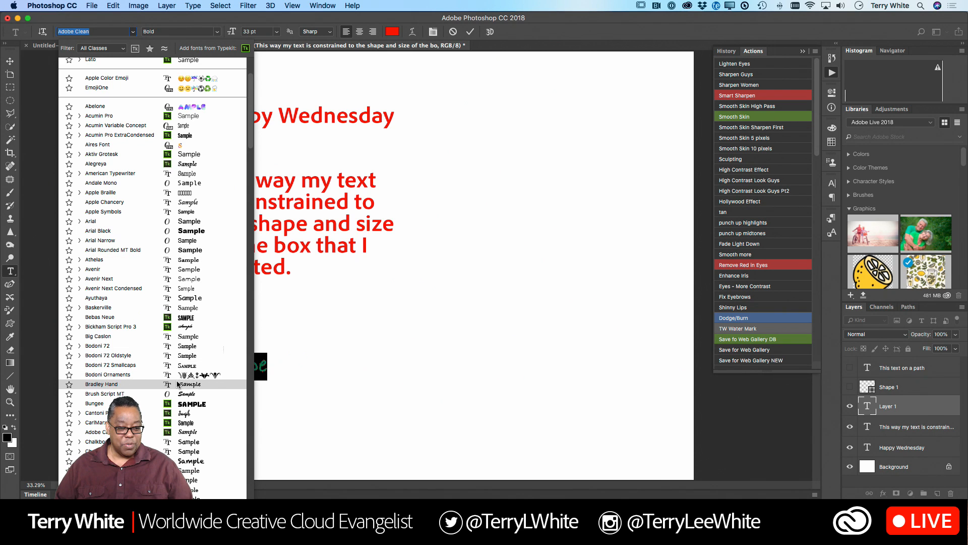
pyautogui.scroll(-4, 177, 384)
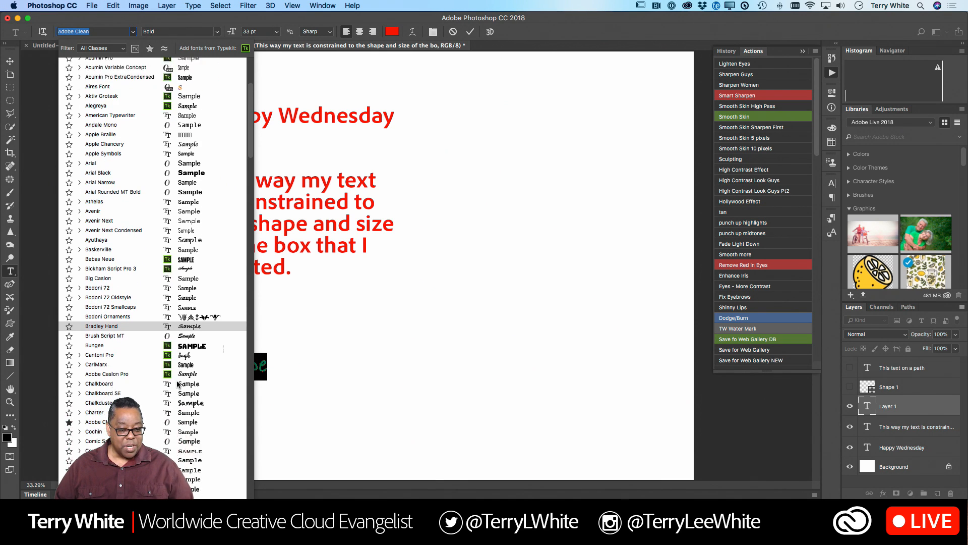
pyautogui.scroll(-4, 177, 384)
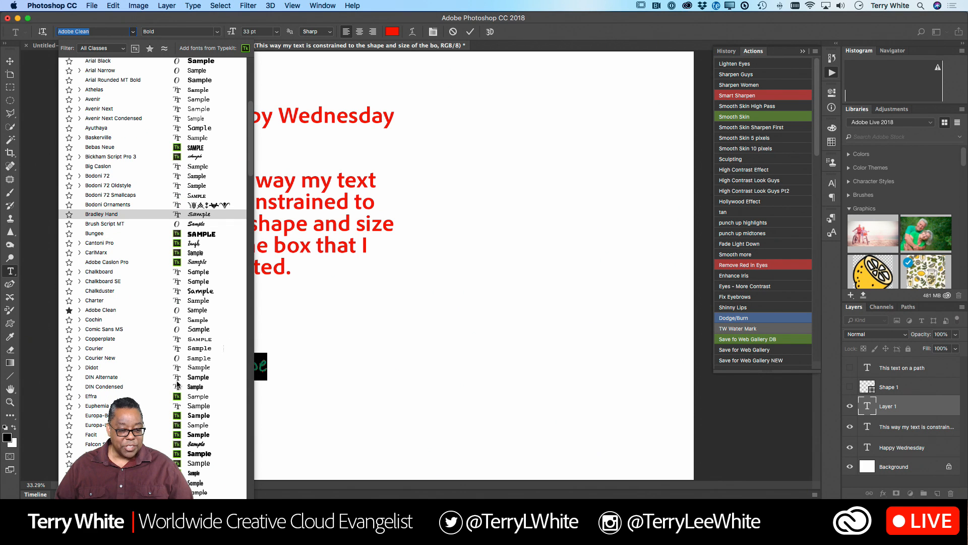
pyautogui.click(173, 416)
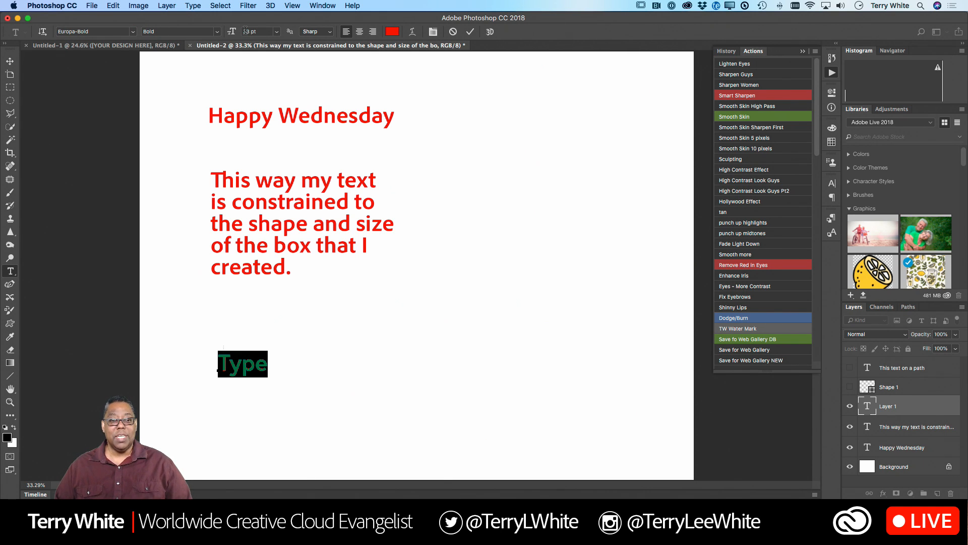
# - Try the preset font sizes 48 pt and 72 pt on the selected word "Type"
pyautogui.click(261, 33)
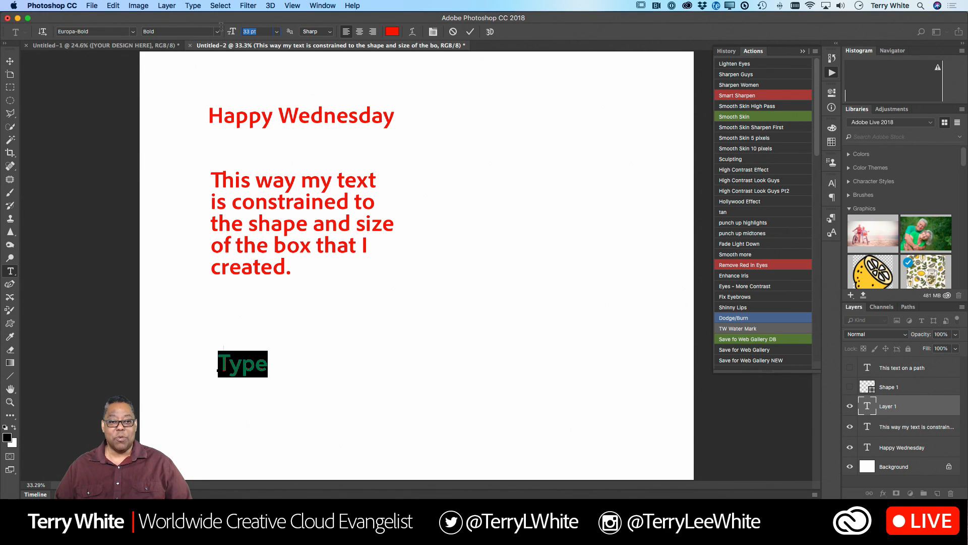
pyautogui.click(276, 32)
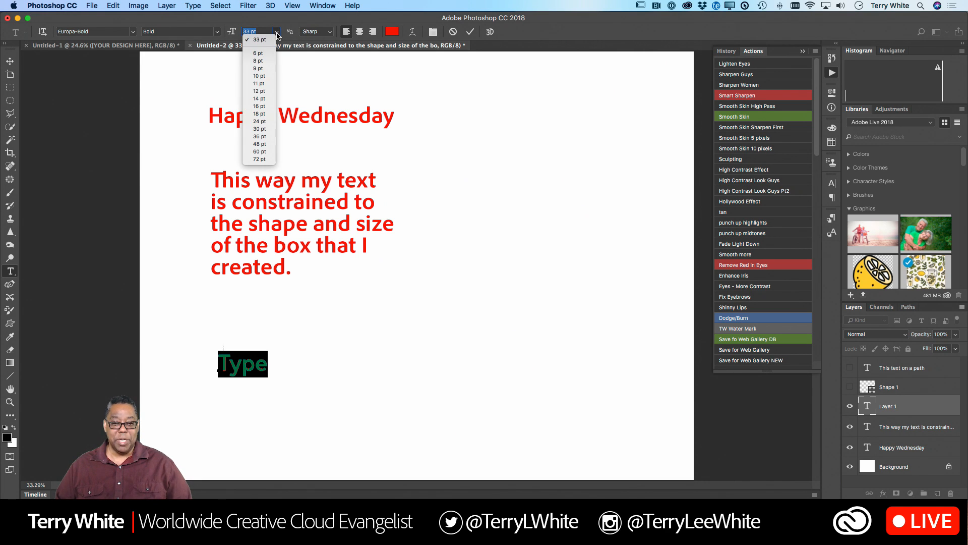
pyautogui.click(264, 144)
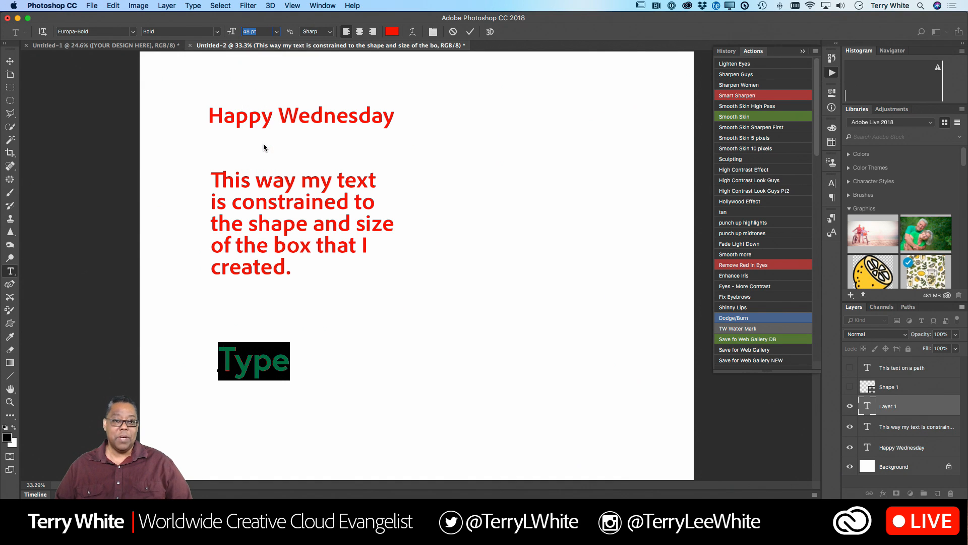
pyautogui.click(277, 31)
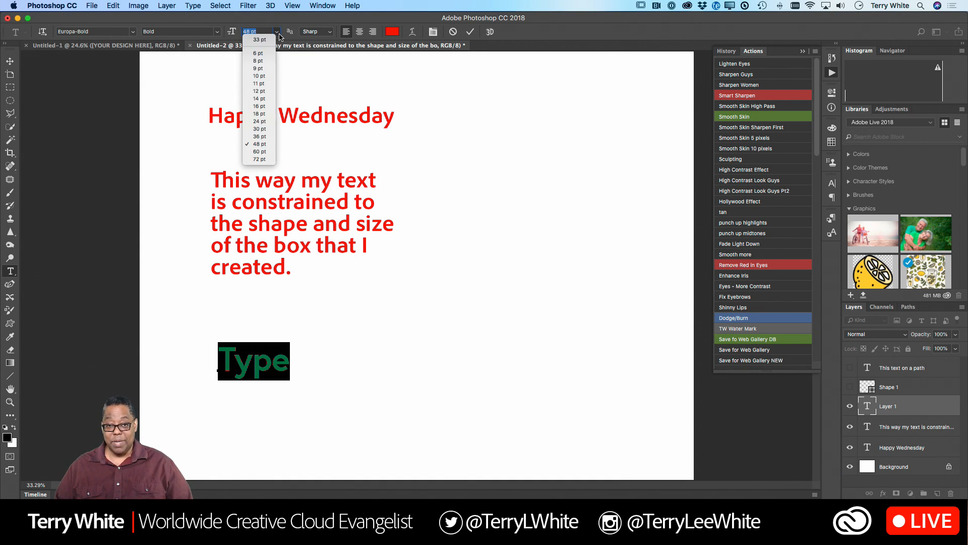
pyautogui.click(270, 160)
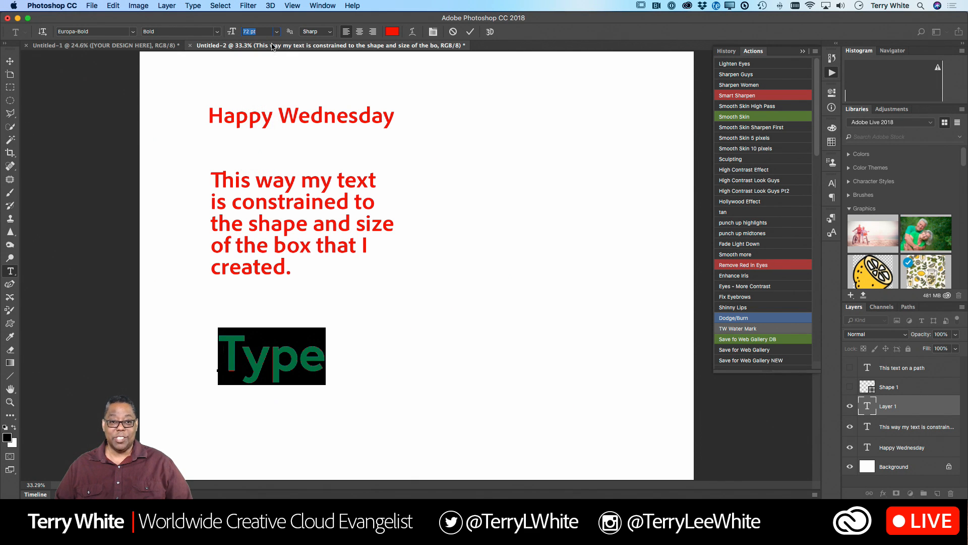
# - Enter a custom font size of 101 pt for the word "Type" and scrub it up to 121 pt
pyautogui.click(277, 34)
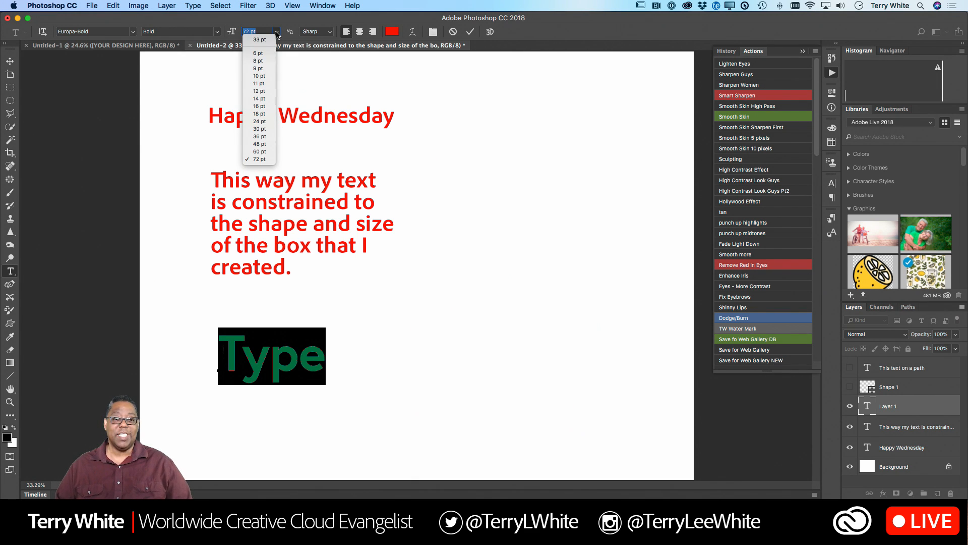
pyautogui.click(277, 34)
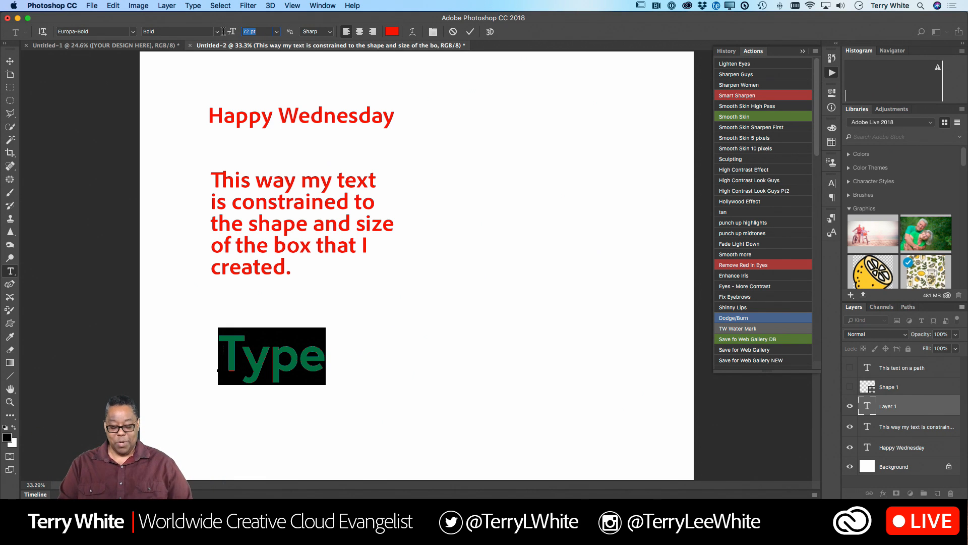
pyautogui.write('101')
pyautogui.press('Return')
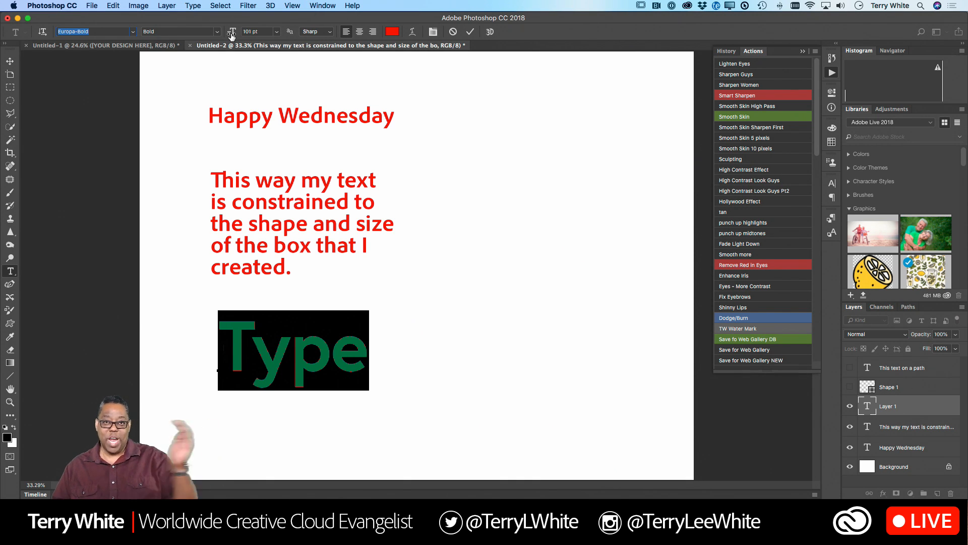
pyautogui.moveTo(231, 36)
pyautogui.mouseDown()
pyautogui.moveTo(259, 37)
pyautogui.moveTo(221, 45)
pyautogui.moveTo(241, 42)
pyautogui.mouseUp()
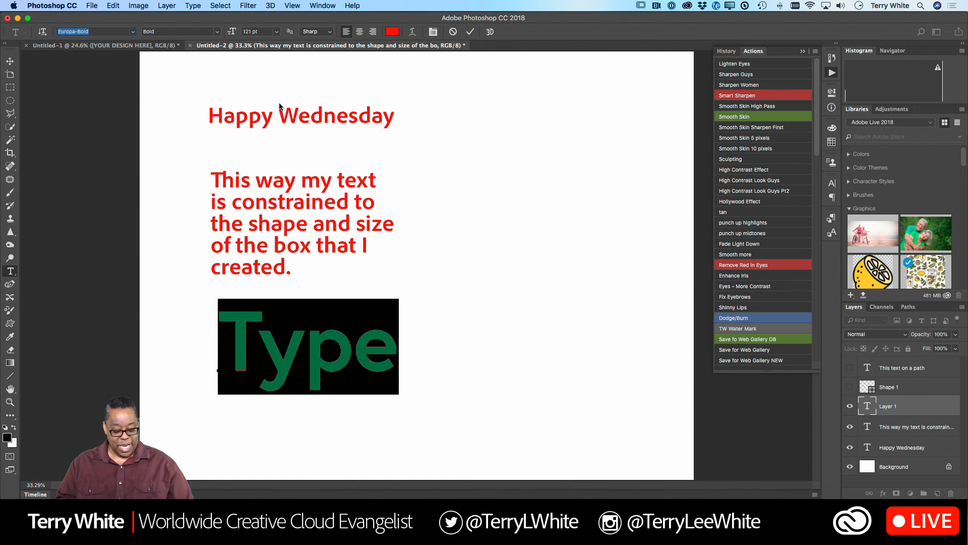
# - Select the whole word "Type", enlarge it incrementally to 173 pt, and commit the text edit
pyautogui.press('super')
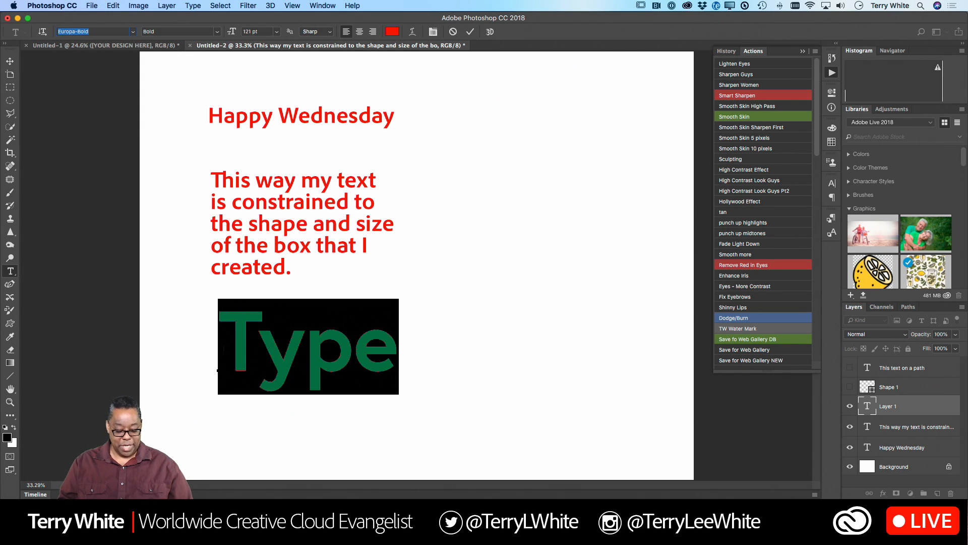
pyautogui.click(310, 330)
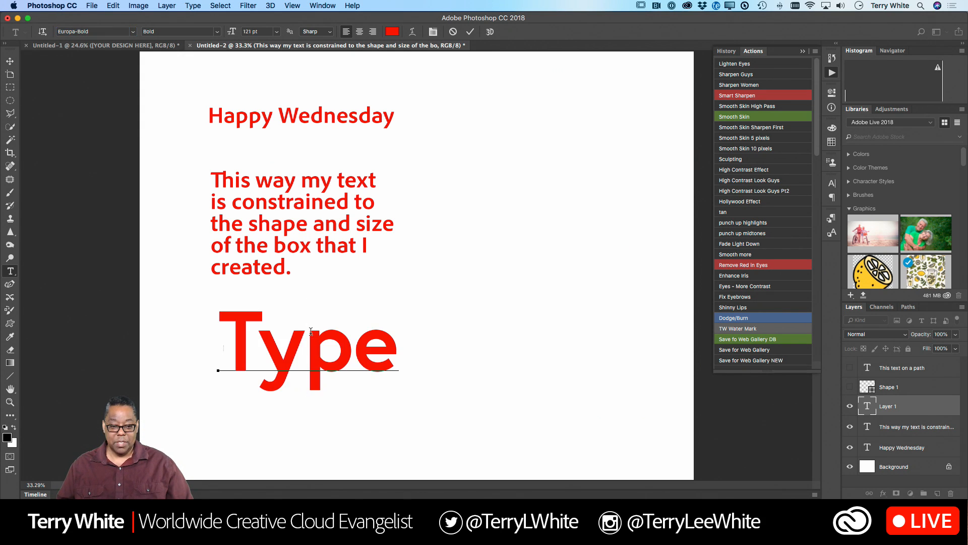
pyautogui.press('super+a')
pyautogui.press('super+shift+period')
pyautogui.press('super+shift+period')
pyautogui.press('super+shift+period')
pyautogui.press('super+shift+period')
pyautogui.press('super+shift+period')
pyautogui.press('super+shift+period')
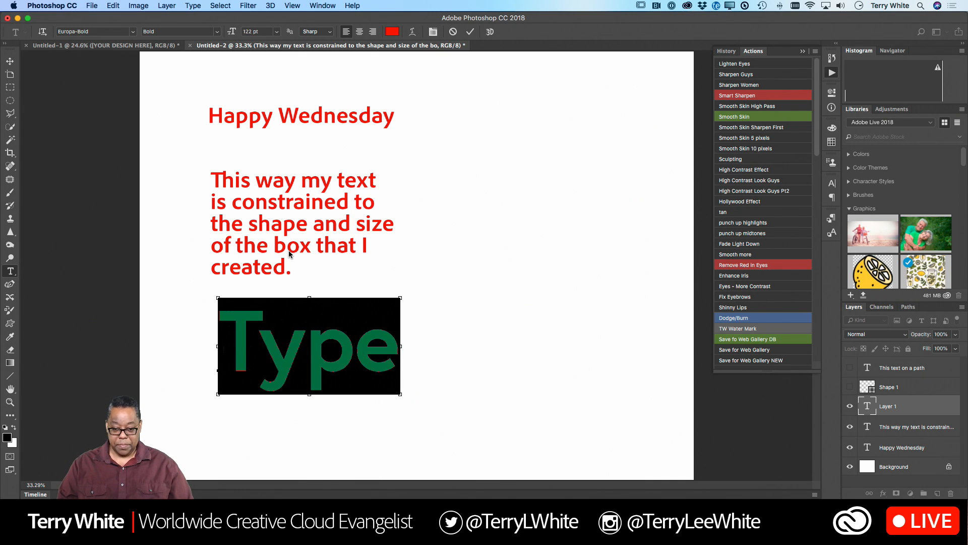
pyautogui.press('super+shift+period')
pyautogui.press('super+shift+period')
pyautogui.press('super+shift+period')
pyautogui.press('super+shift+period')
pyautogui.press('super+shift+period')
pyautogui.press('super+shift+period')
pyautogui.press('super+shift+period')
pyautogui.press('super+shift+period')
pyautogui.press('super+shift+period')
pyautogui.press('super+shift+period')
pyautogui.press('super+shift+period')
pyautogui.press('super+shift+period')
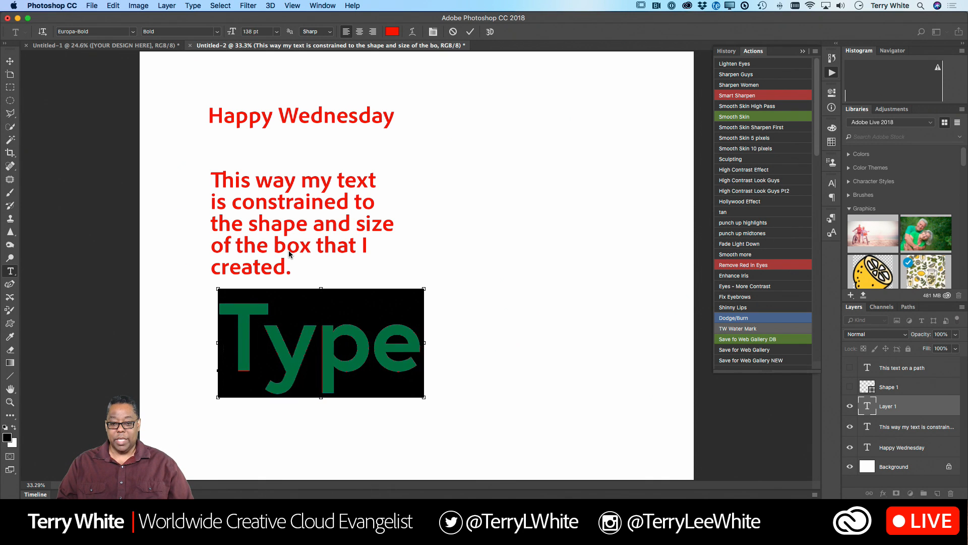
pyautogui.press('super+shift+period')
pyautogui.press('super+shift+period')
pyautogui.press('super+shift+period')
pyautogui.press('super+shift+period')
pyautogui.press('super+shift+period')
pyautogui.press('super+shift+period')
pyautogui.press('super+shift+period')
pyautogui.press('super+shift+period')
pyautogui.press('super+shift+period')
pyautogui.press('super+shift+period')
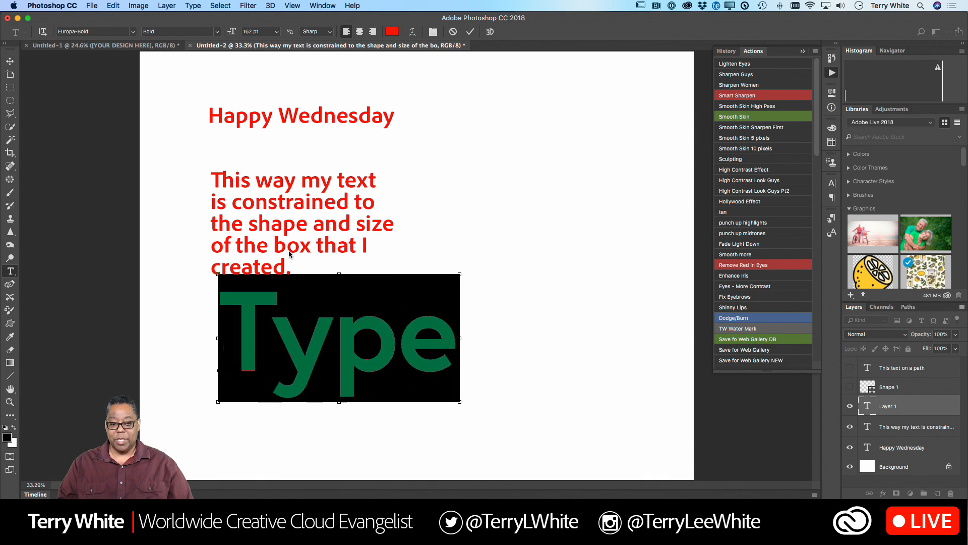
pyautogui.press('super+shift+comma')
pyautogui.press('super+shift+comma')
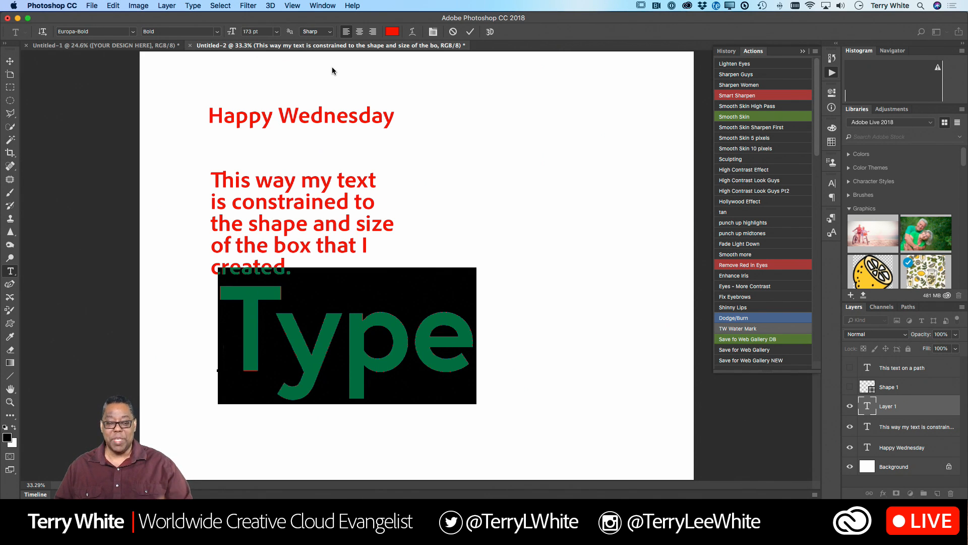
pyautogui.click(470, 32)
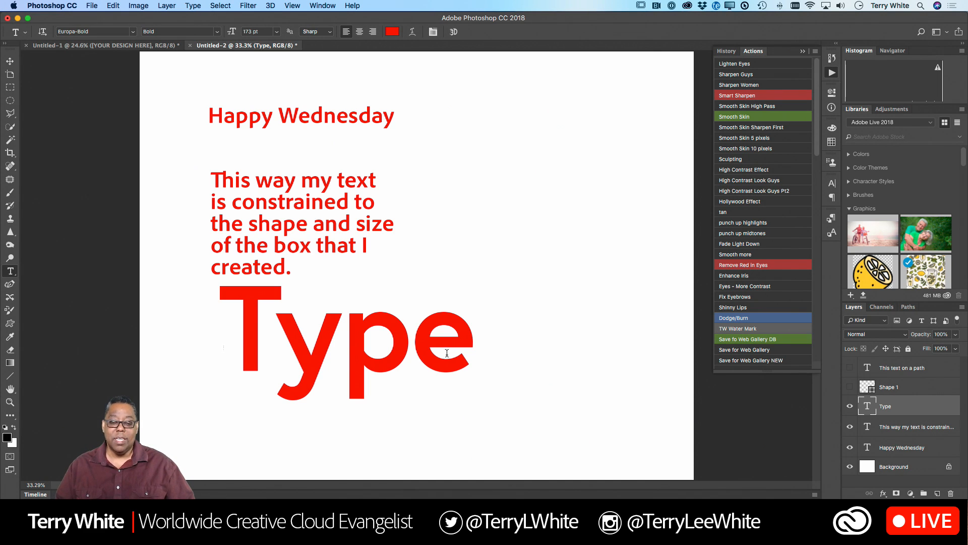
# - Tighten the kerning between the letters "T" and "y" in "Type" so the "y" tucks under the "T"
pyautogui.click(419, 342)
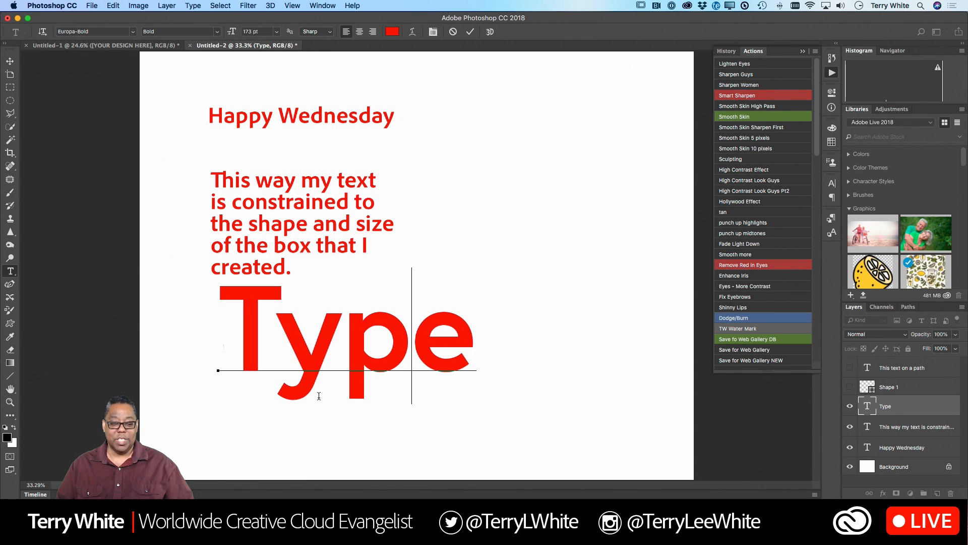
pyautogui.click(266, 345)
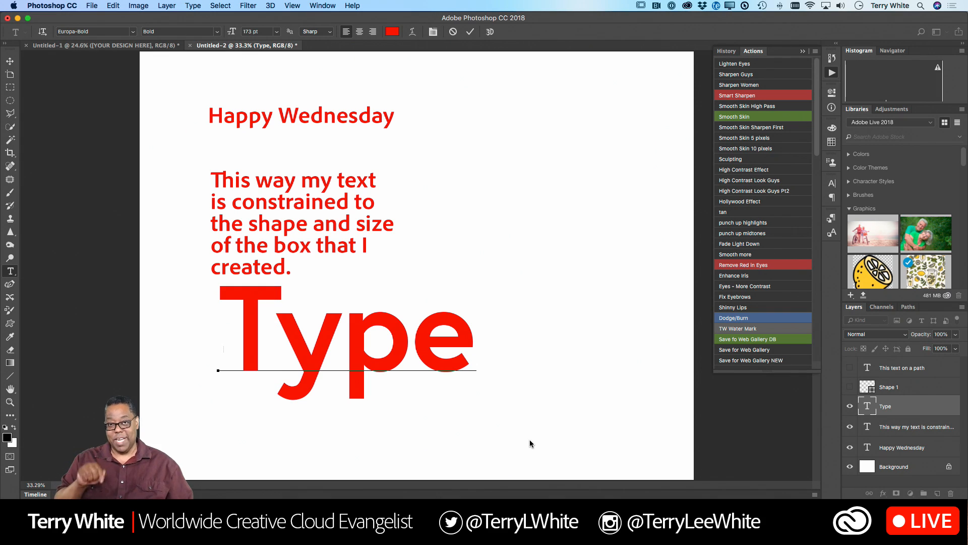
pyautogui.hotkey('alt', 'Left')
pyautogui.hotkey('alt', 'Left')
pyautogui.hotkey('alt', 'Left')
pyautogui.hotkey('alt', 'Left')
pyautogui.hotkey('alt', 'Left')
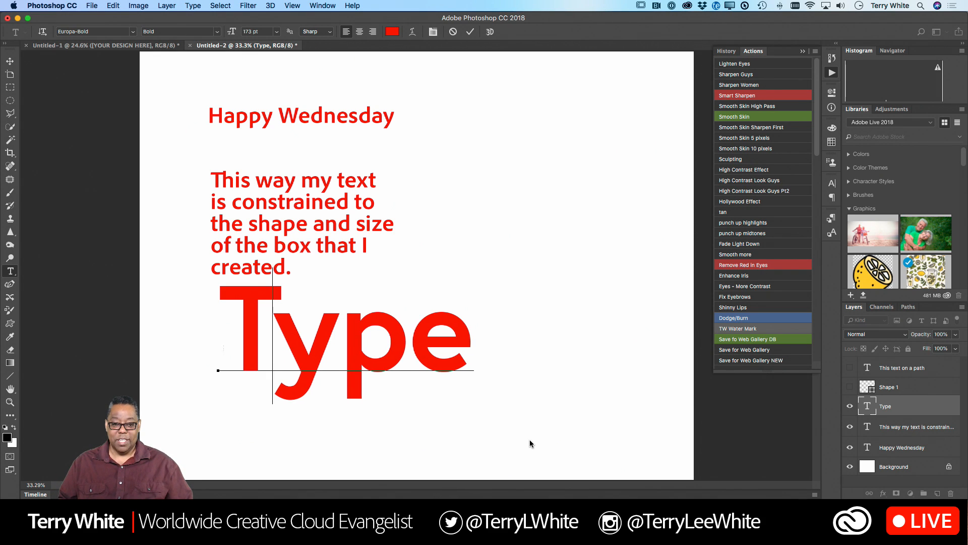
pyautogui.hotkey('alt', 'Left')
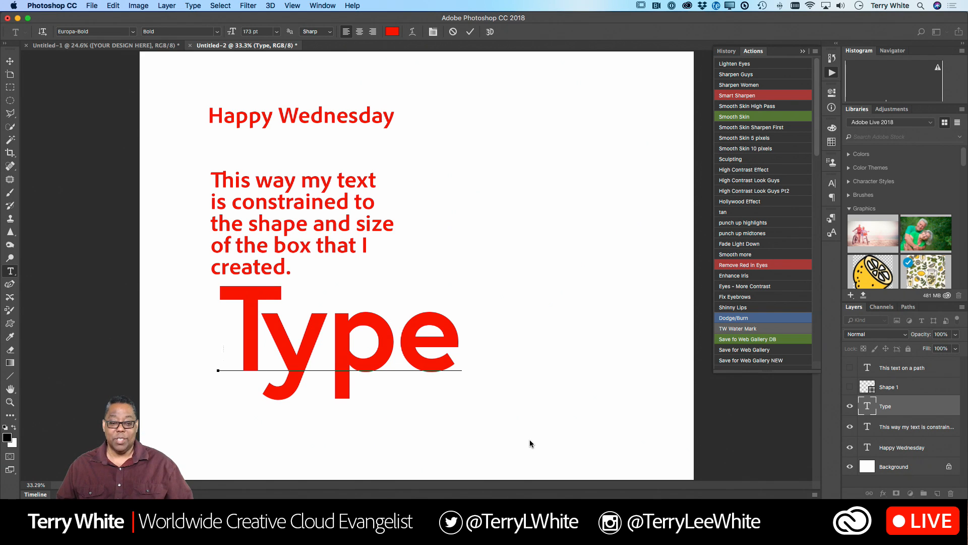
# - Loosen the kerning between "y" and "p" in "Type", and tighten it again so the two letters almost touch
pyautogui.click(336, 351)
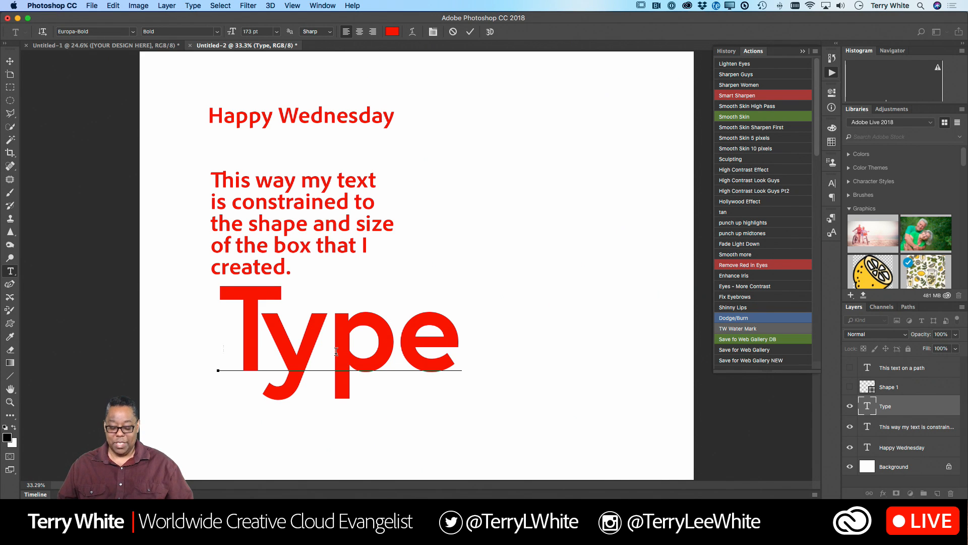
pyautogui.hotkey('alt', 'Right')
pyautogui.hotkey('alt', 'Right')
pyautogui.hotkey('alt', 'Right')
pyautogui.hotkey('alt', 'Right')
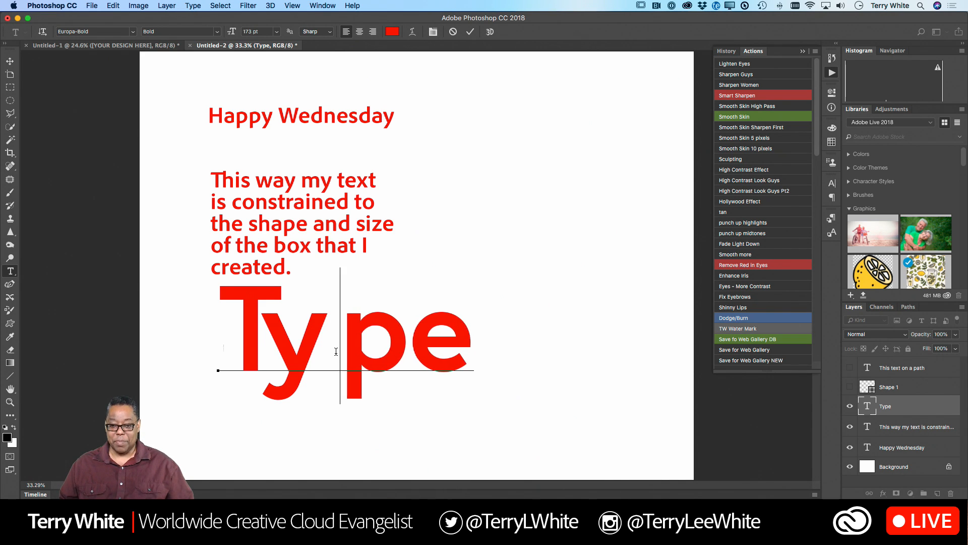
pyautogui.hotkey('alt', 'Left')
pyautogui.hotkey('alt', 'Left')
pyautogui.hotkey('alt', 'Left')
pyautogui.hotkey('alt', 'Left')
pyautogui.hotkey('alt', 'Left')
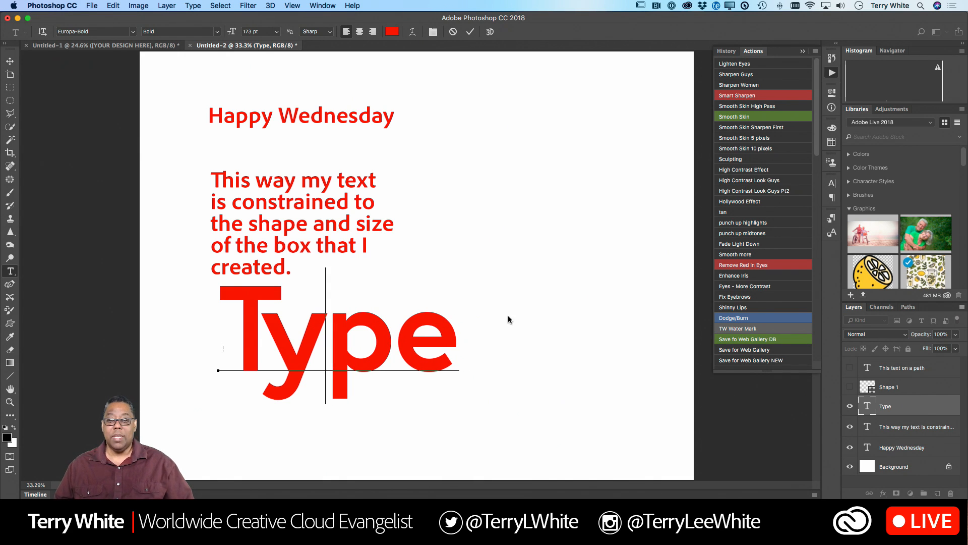
# - Tighten the kerning between "p" and "e", commit the edit, and move the word "Type" down to the canvas's lower edge
pyautogui.click(401, 350)
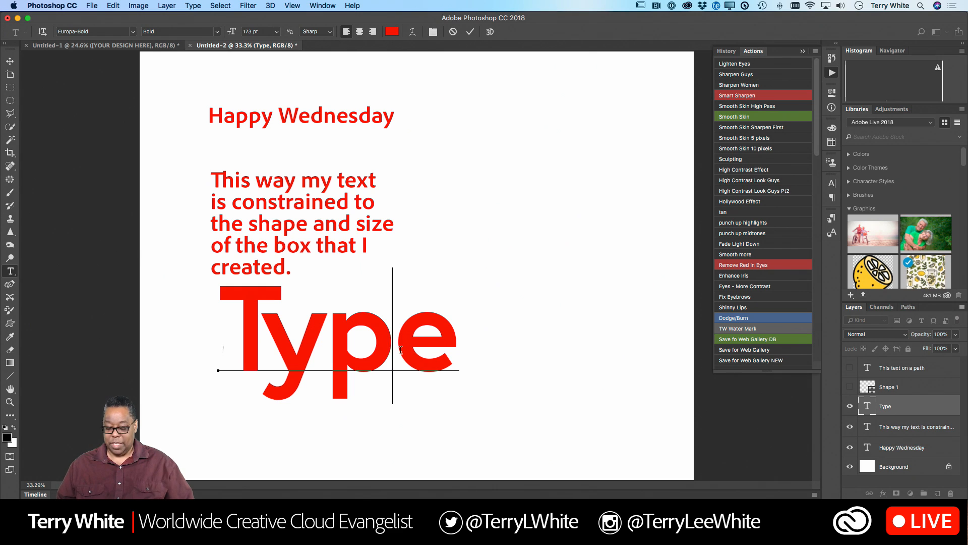
pyautogui.hotkey('alt', 'Left')
pyautogui.hotkey('alt', 'Left')
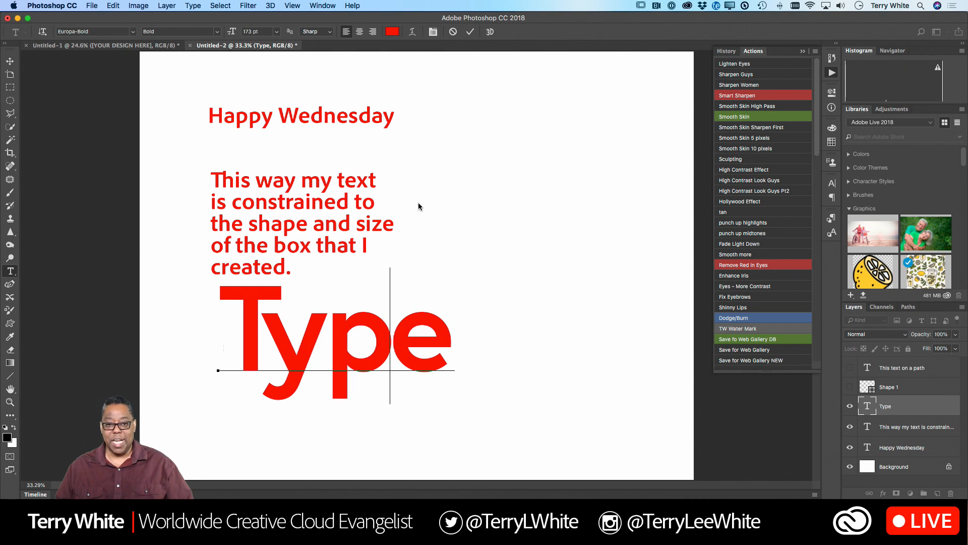
pyautogui.click(470, 32)
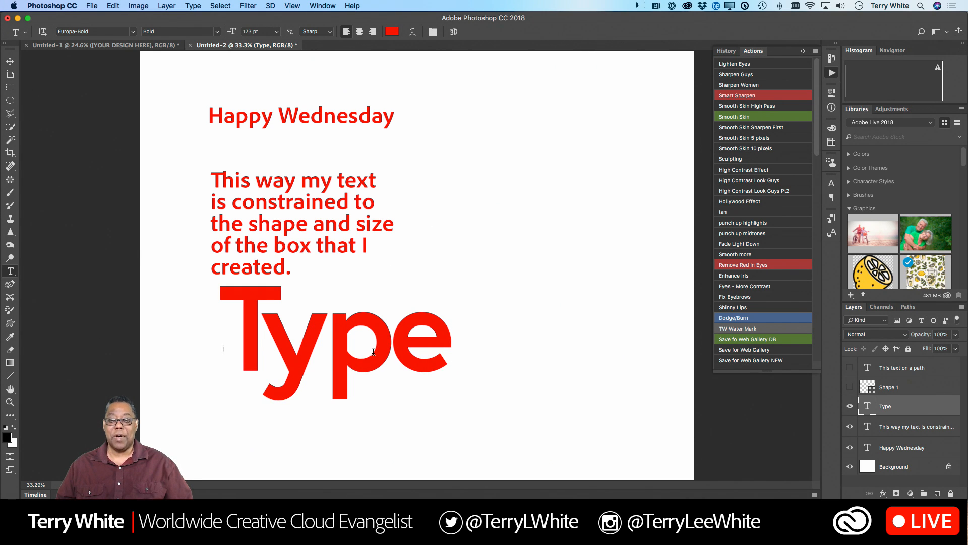
pyautogui.click(9, 60)
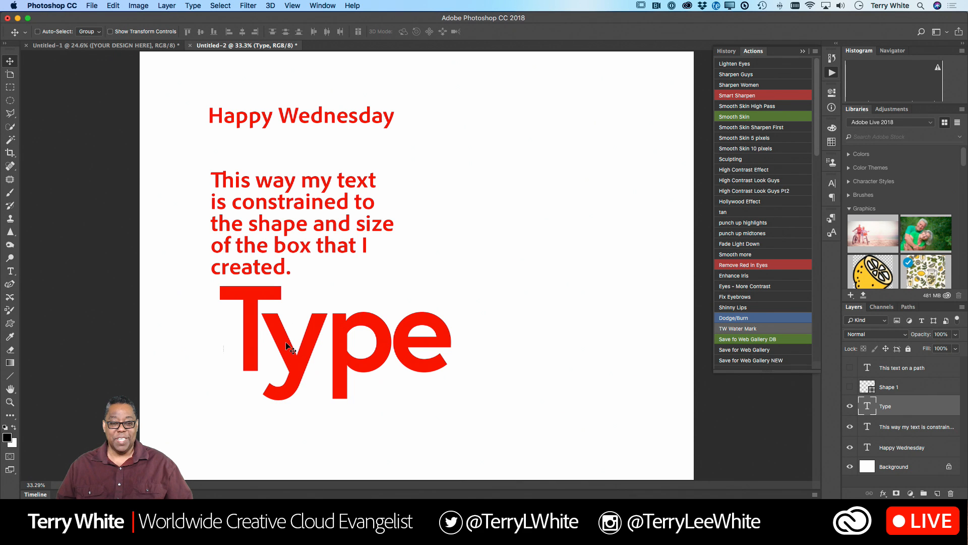
pyautogui.moveTo(289, 351); pyautogui.dragTo(263, 430)
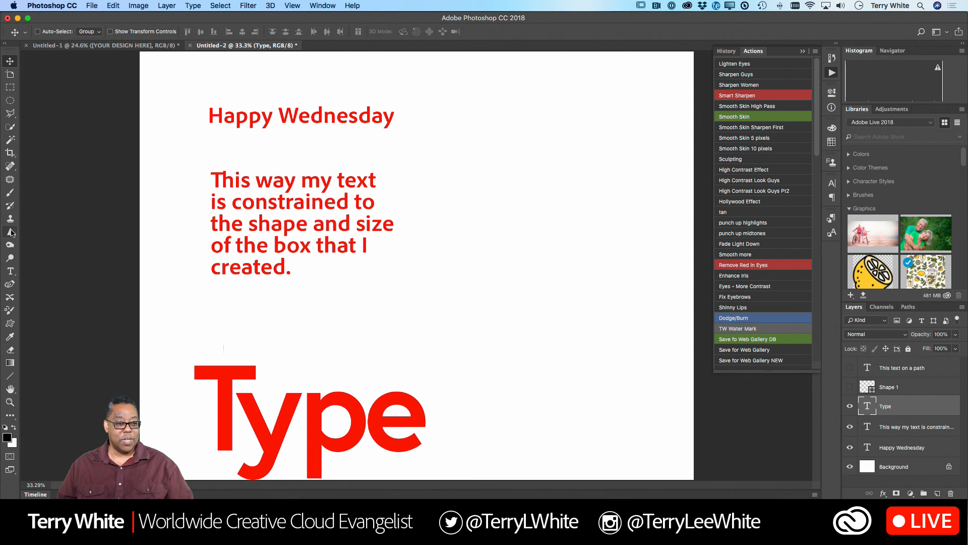
# - Create the point text "WEDNESDAY" to the right of the "Happy Wednesday" heading and set its font size to 24 pt
pyautogui.click(10, 271)
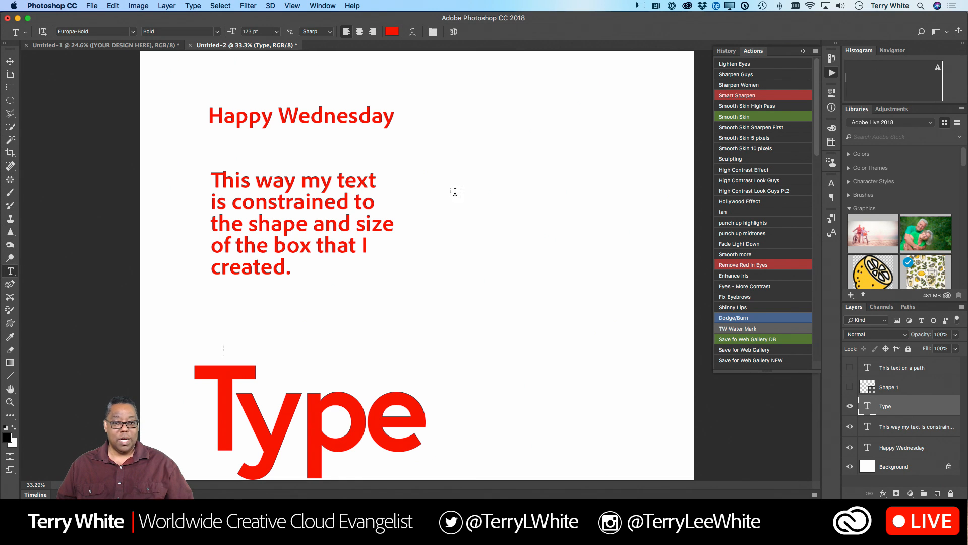
pyautogui.click(476, 147)
pyautogui.write('WED')
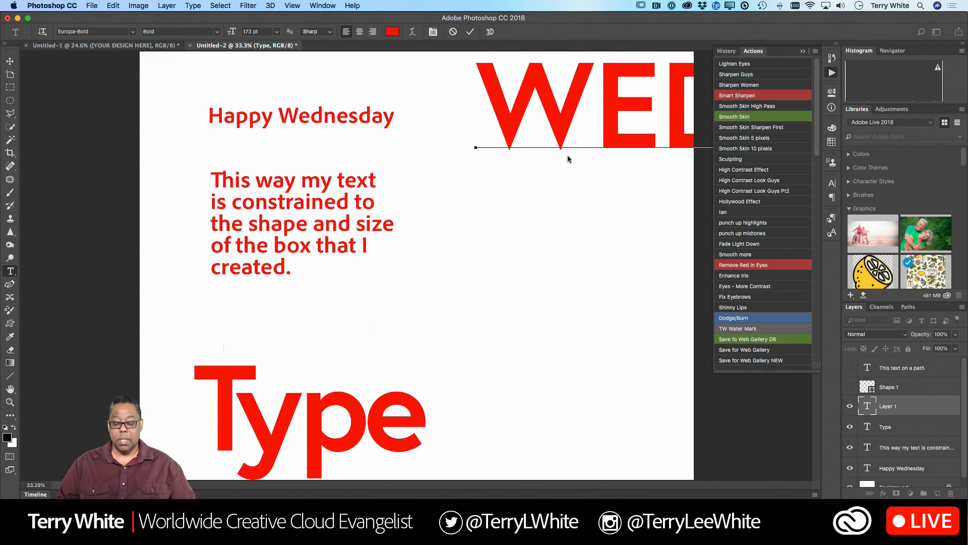
pyautogui.press('super+a')
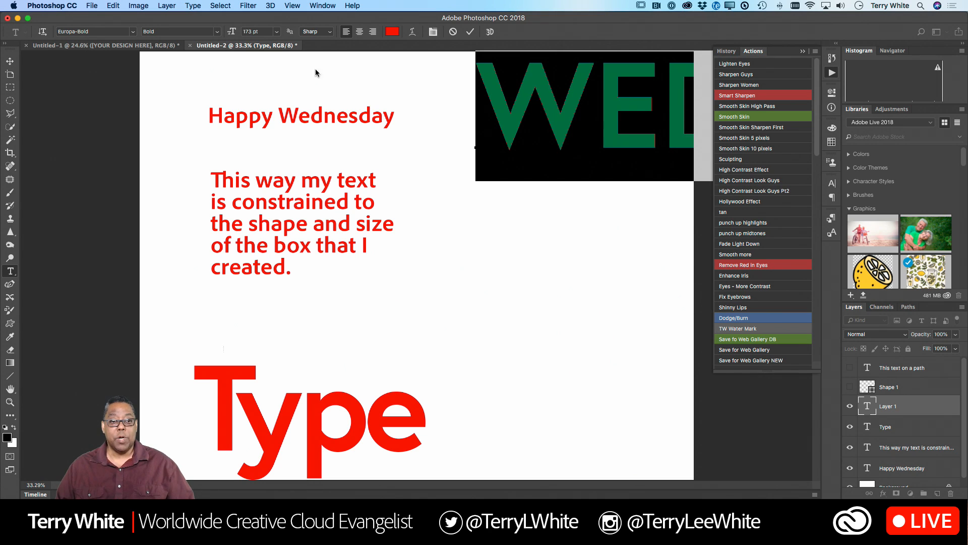
pyautogui.click(276, 32)
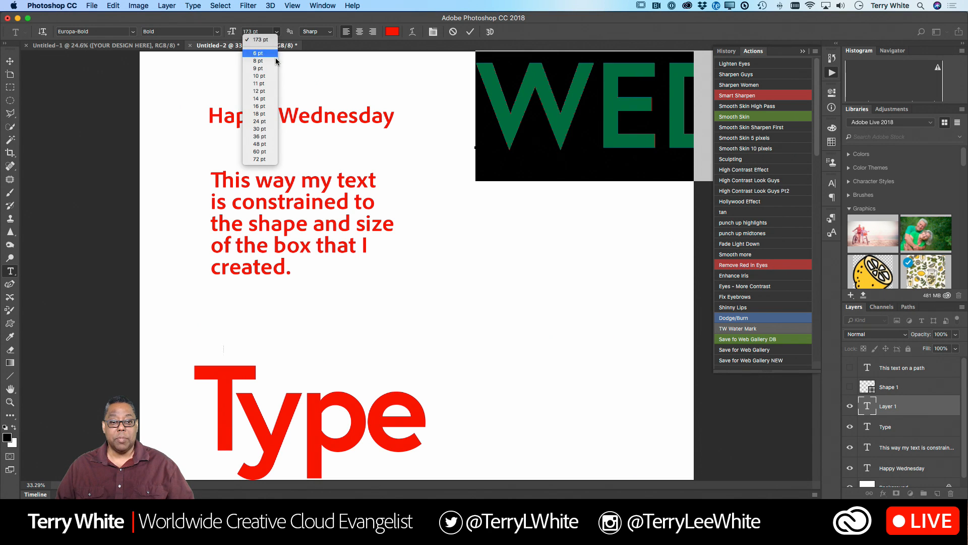
pyautogui.click(260, 121)
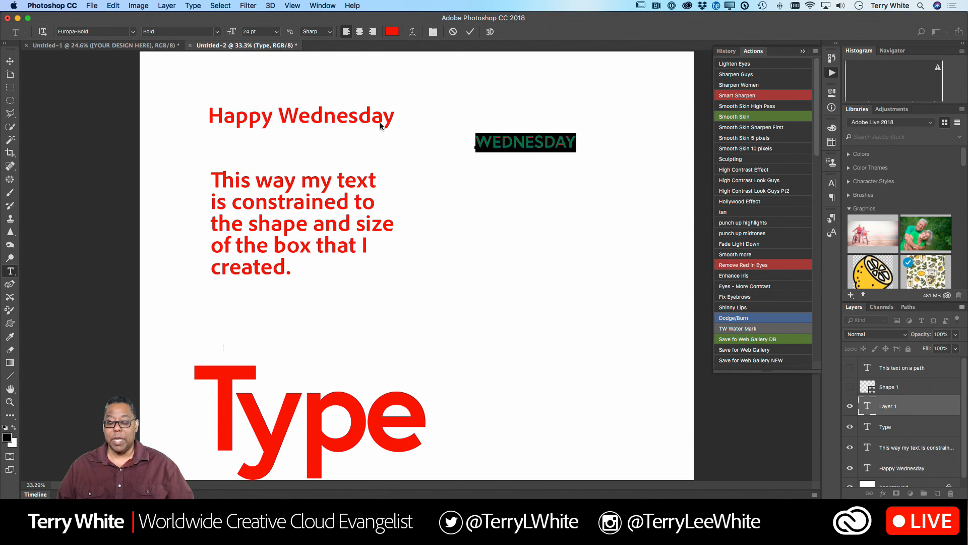
# - Move the text "WEDNESDAY" directly beneath the "Happy Wednesday" heading, aligned with its left edge
pyautogui.click(538, 143)
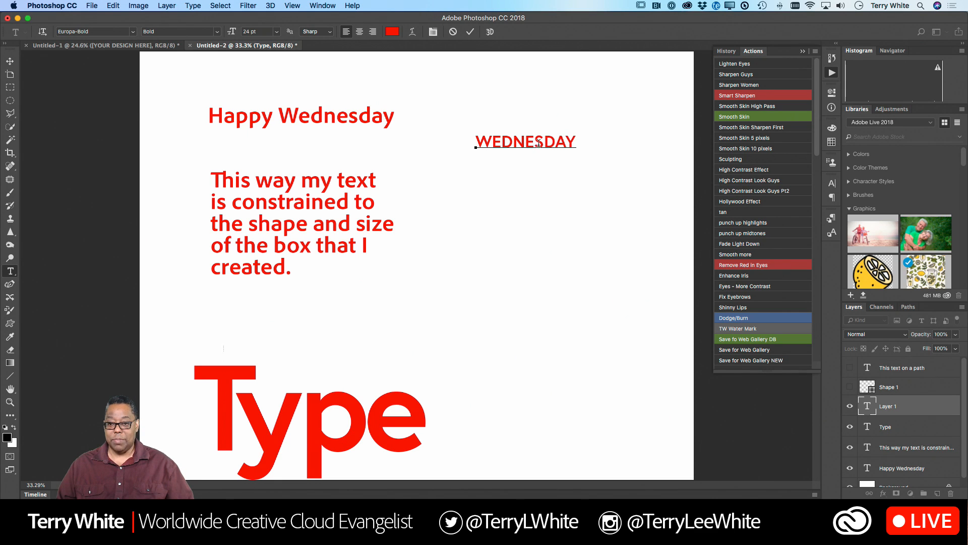
pyautogui.press('super+a')
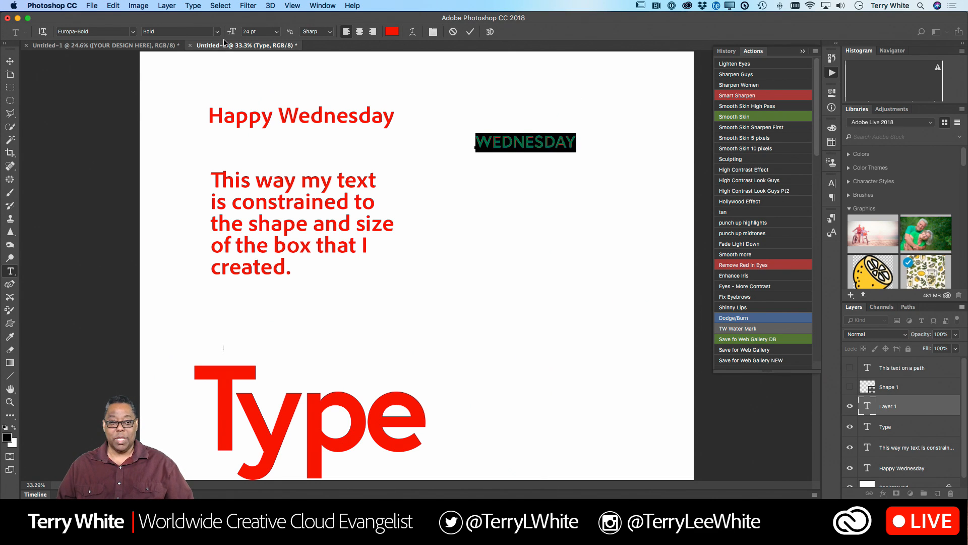
pyautogui.click(10, 61)
pyautogui.moveTo(525, 145); pyautogui.dragTo(249, 153)
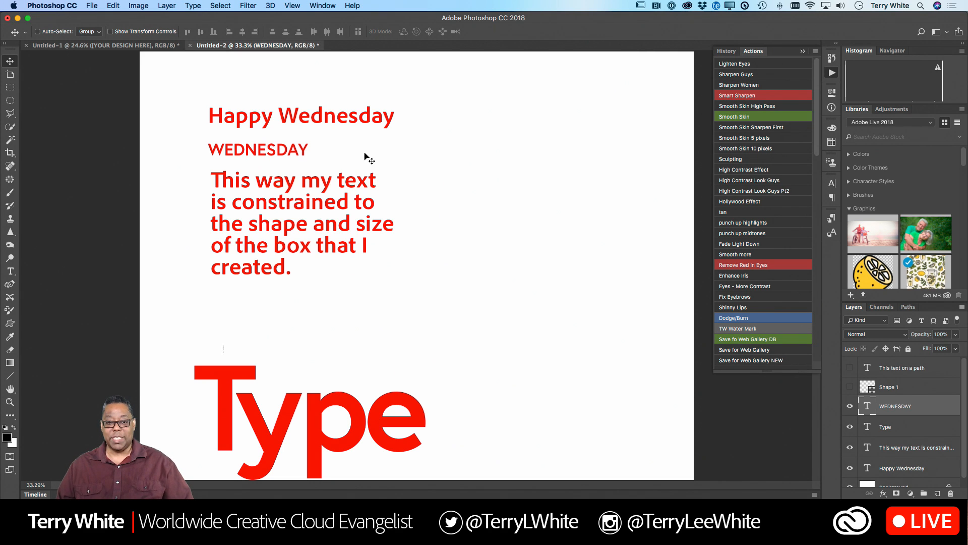
# - Widen the tracking of all the letters in "WEDNESDAY" until the word spans the heading's width, and commit the edit
pyautogui.press('t')
pyautogui.click(287, 152)
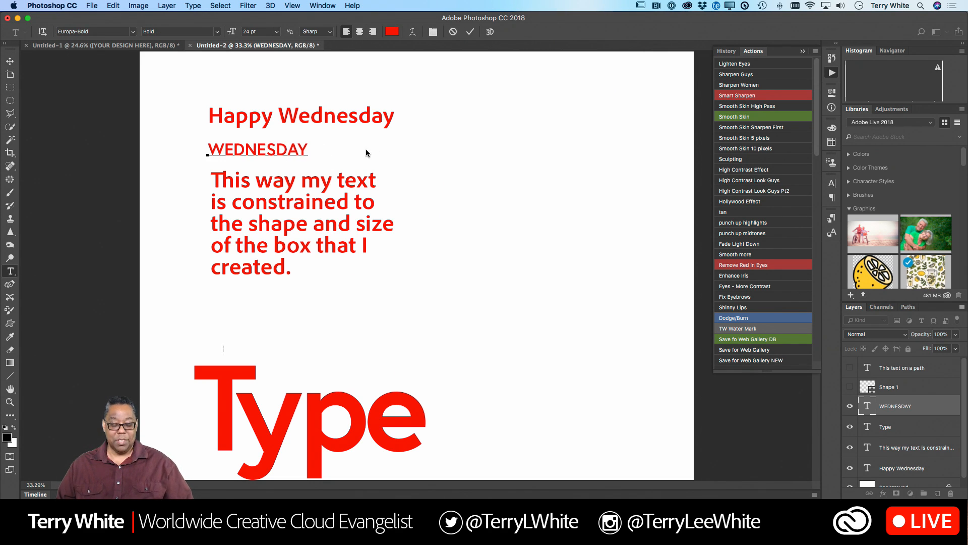
pyautogui.press('super+a')
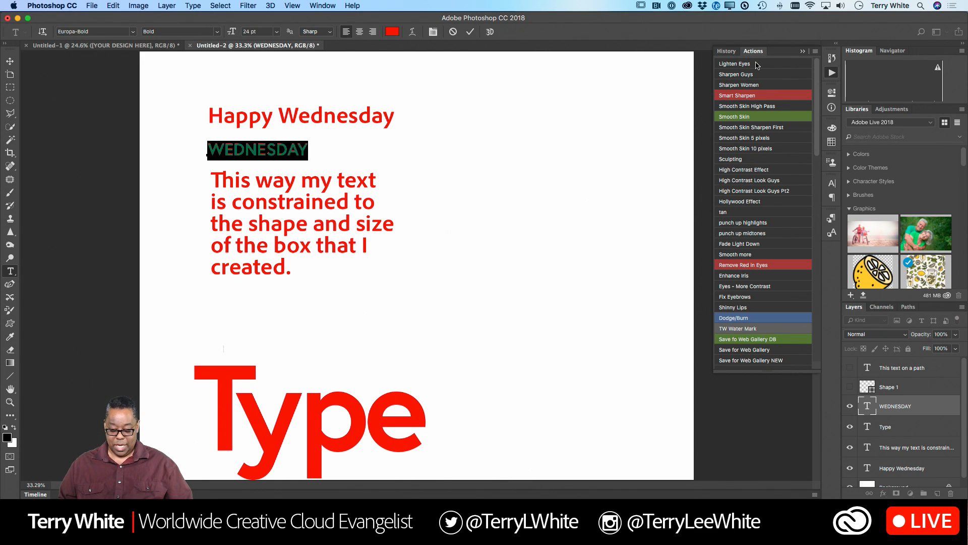
pyautogui.hotkey('alt', 'Right')
pyautogui.hotkey('alt', 'Right')
pyautogui.hotkey('alt', 'Right')
pyautogui.hotkey('alt', 'Right')
pyautogui.hotkey('alt', 'Right')
pyautogui.hotkey('alt', 'Right')
pyautogui.hotkey('alt', 'Right')
pyautogui.hotkey('alt', 'Right')
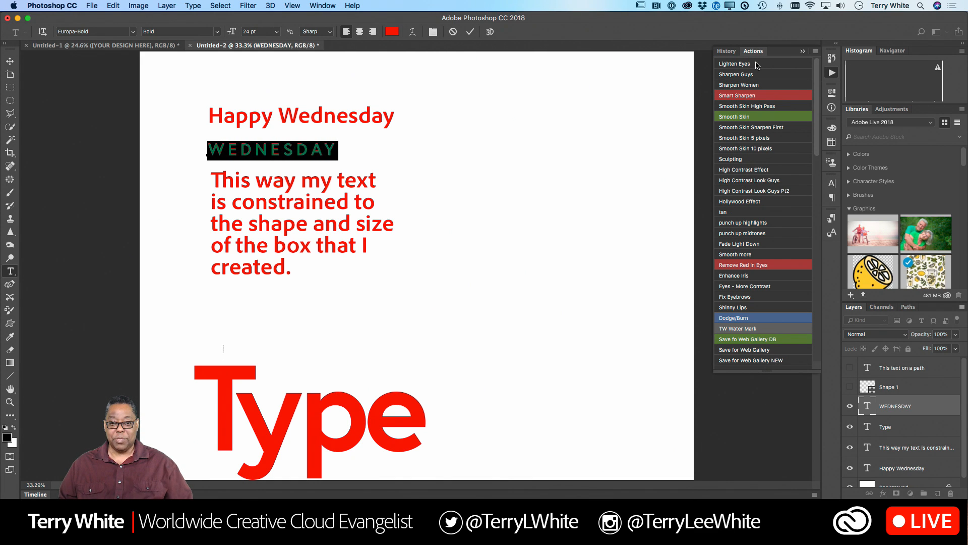
pyautogui.hotkey('alt', 'Right')
pyautogui.hotkey('alt', 'Right')
pyautogui.hotkey('alt', 'Right')
pyautogui.hotkey('alt', 'Right')
pyautogui.hotkey('alt', 'Right')
pyautogui.hotkey('alt', 'Right')
pyautogui.hotkey('alt', 'Right')
pyautogui.hotkey('alt', 'Right')
pyautogui.hotkey('alt', 'Right')
pyautogui.hotkey('alt', 'Right')
pyautogui.hotkey('alt', 'Right')
pyautogui.hotkey('alt', 'Right')
pyautogui.hotkey('alt', 'Right')
pyautogui.hotkey('alt', 'Right')
pyautogui.hotkey('alt', 'Right')
pyautogui.hotkey('alt', 'Right')
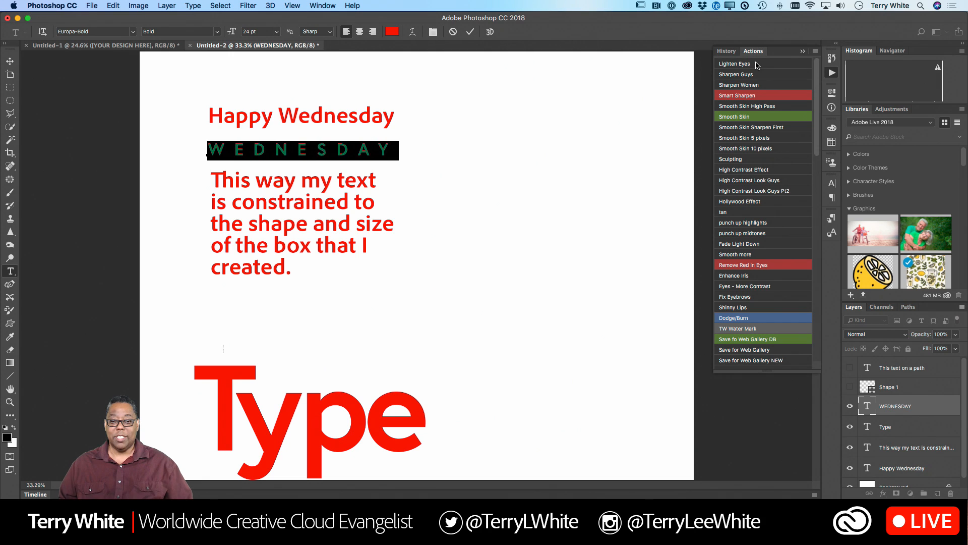
pyautogui.hotkey('alt', 'Right')
pyautogui.hotkey('alt', 'Right')
pyautogui.hotkey('alt', 'Right')
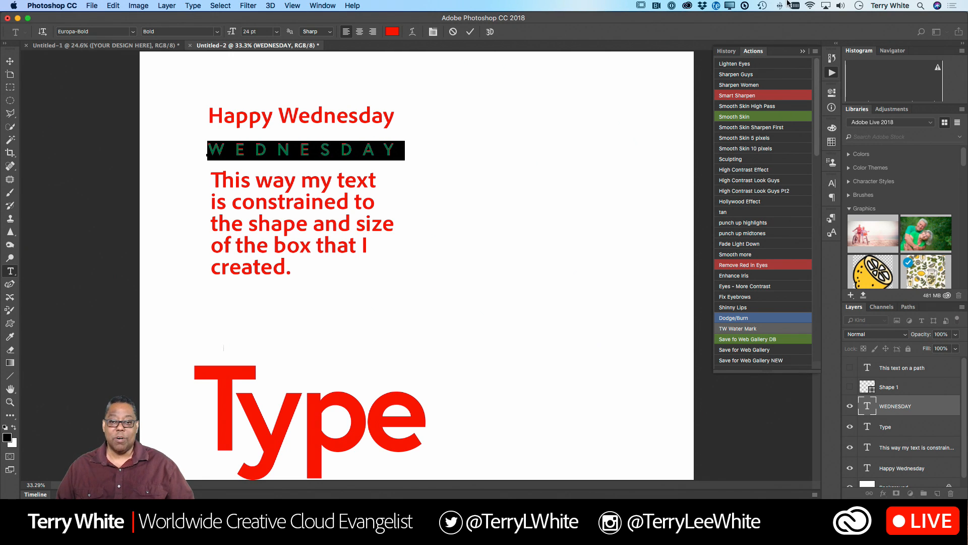
pyautogui.click(470, 31)
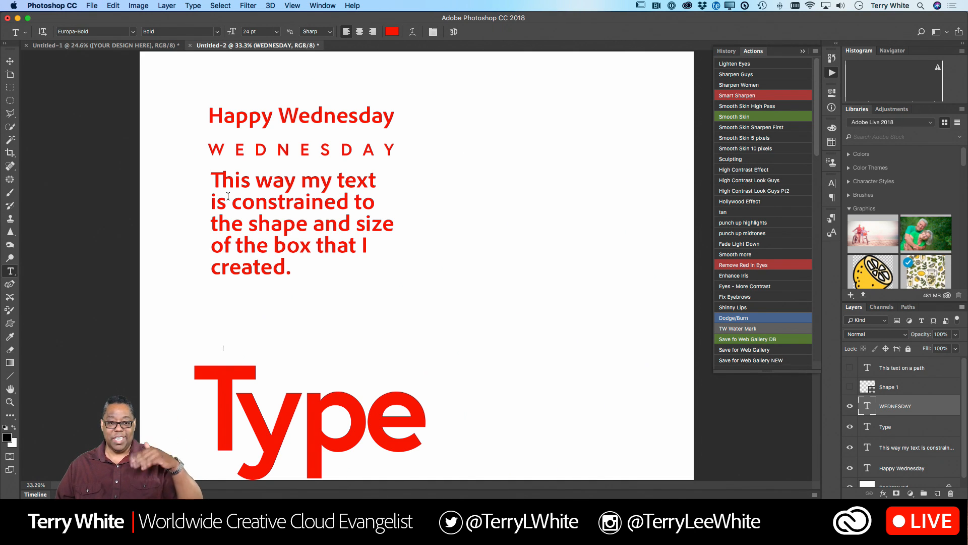
# - Select all of the "This way my text" paragraph and tighten its leading so the lines sit closer together
pyautogui.click(218, 181)
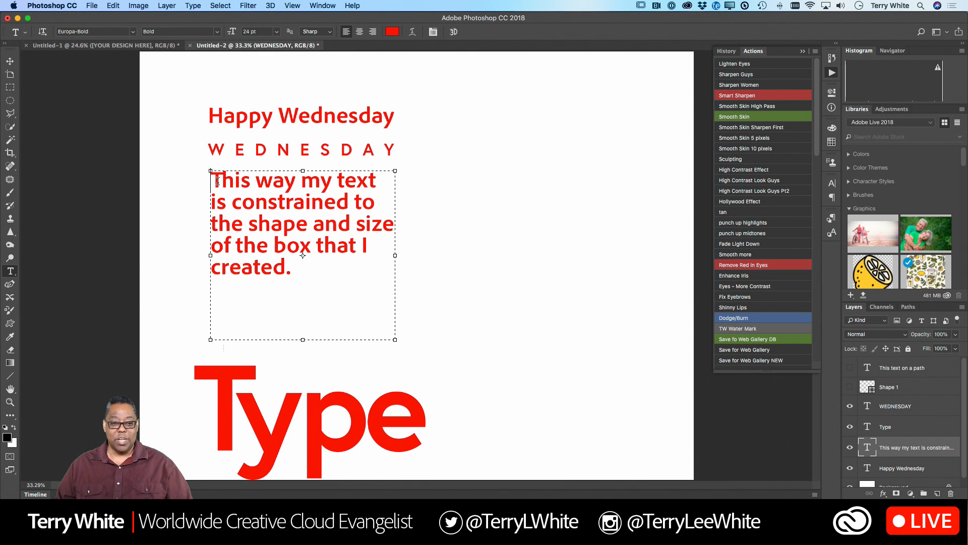
pyautogui.moveTo(217, 181); pyautogui.dragTo(350, 303)
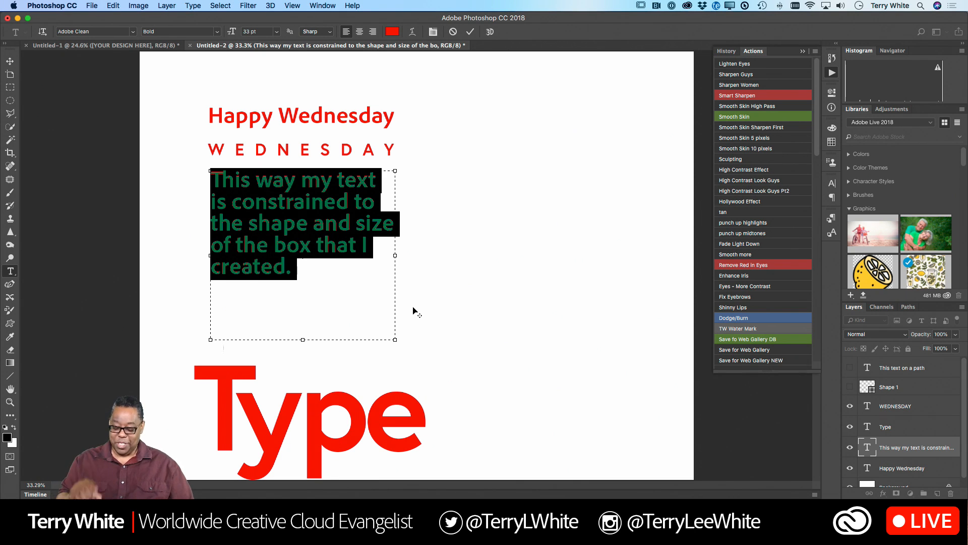
pyautogui.hotkey('alt', 'Up')
pyautogui.hotkey('alt', 'Up')
pyautogui.hotkey('alt', 'Up')
pyautogui.hotkey('alt', 'Up')
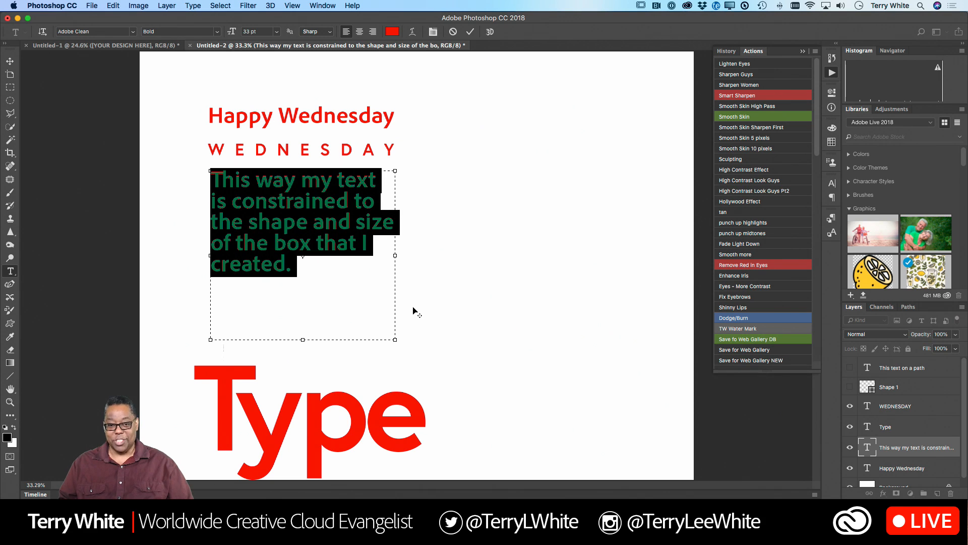
pyautogui.hotkey('alt', 'Down')
pyautogui.hotkey('alt', 'Down')
pyautogui.hotkey('alt', 'Down')
pyautogui.hotkey('alt', 'Down')
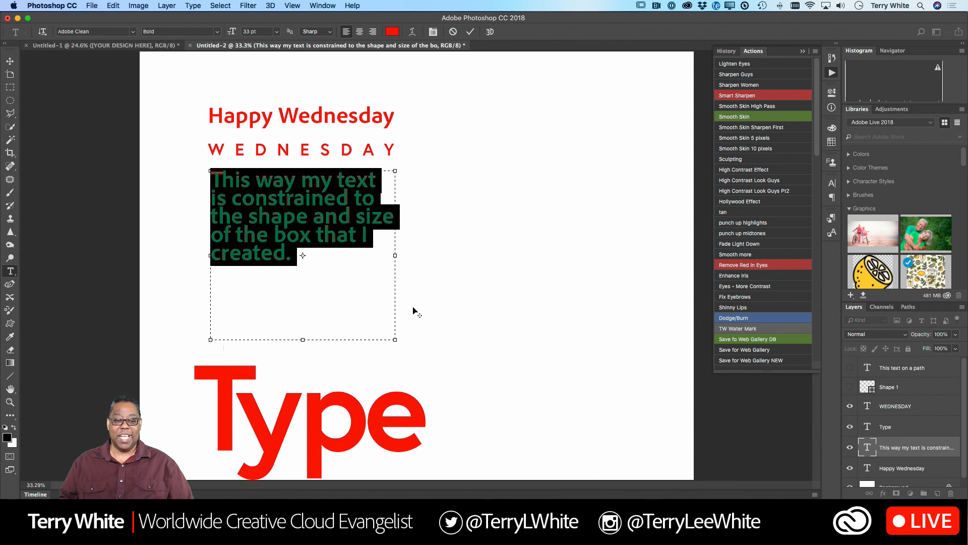
pyautogui.hotkey('alt', 'Up')
pyautogui.hotkey('alt', 'Up')
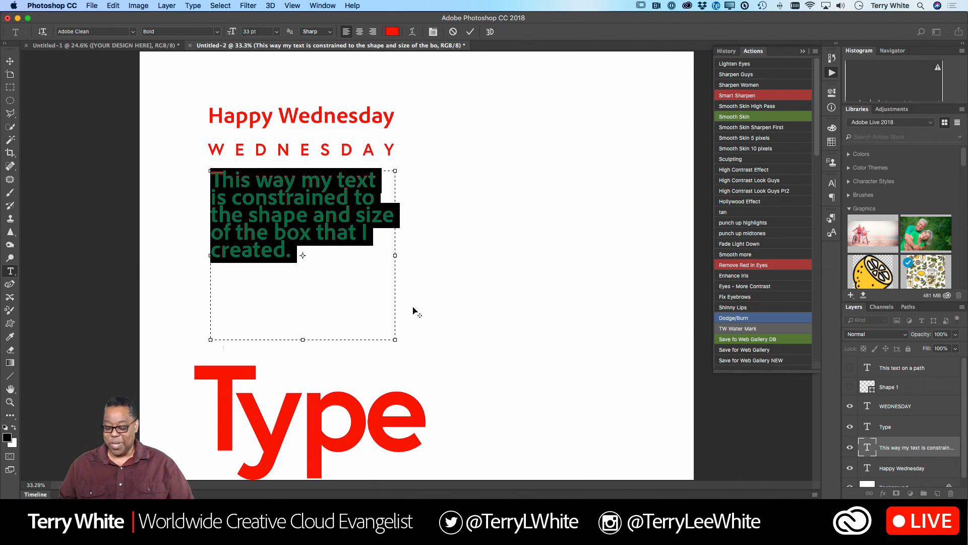
# - Loosen the selected paragraph's leading so its lines spread farther down the text box
pyautogui.hotkey('alt', 'Down')
pyautogui.hotkey('alt', 'Down')
pyautogui.hotkey('alt', 'Down')
pyautogui.hotkey('alt', 'Down')
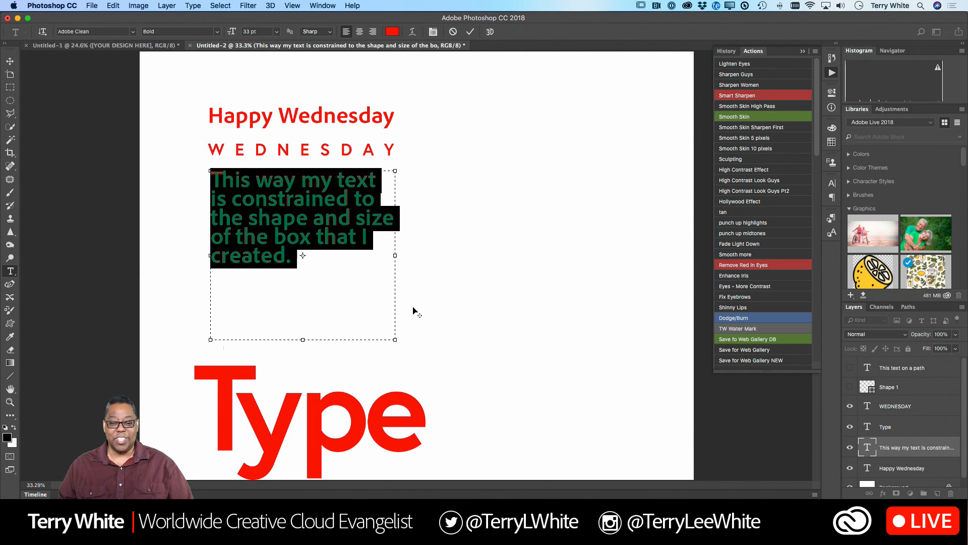
pyautogui.hotkey('alt', 'Down')
pyautogui.hotkey('alt', 'Down')
pyautogui.hotkey('alt', 'Down')
pyautogui.hotkey('alt', 'Down')
pyautogui.hotkey('alt', 'Down')
pyautogui.hotkey('alt', 'Down')
pyautogui.hotkey('alt', 'Down')
pyautogui.hotkey('alt', 'Down')
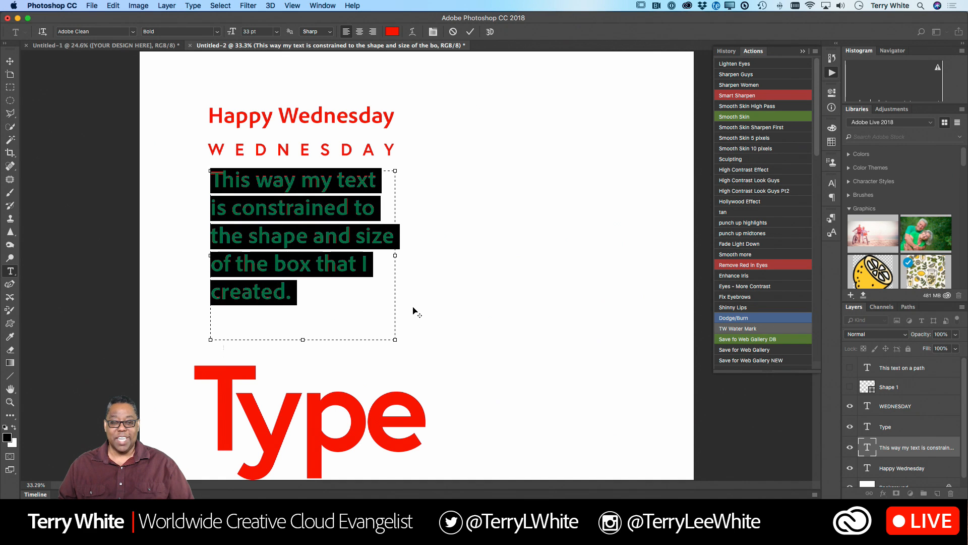
pyautogui.hotkey('alt', 'Down')
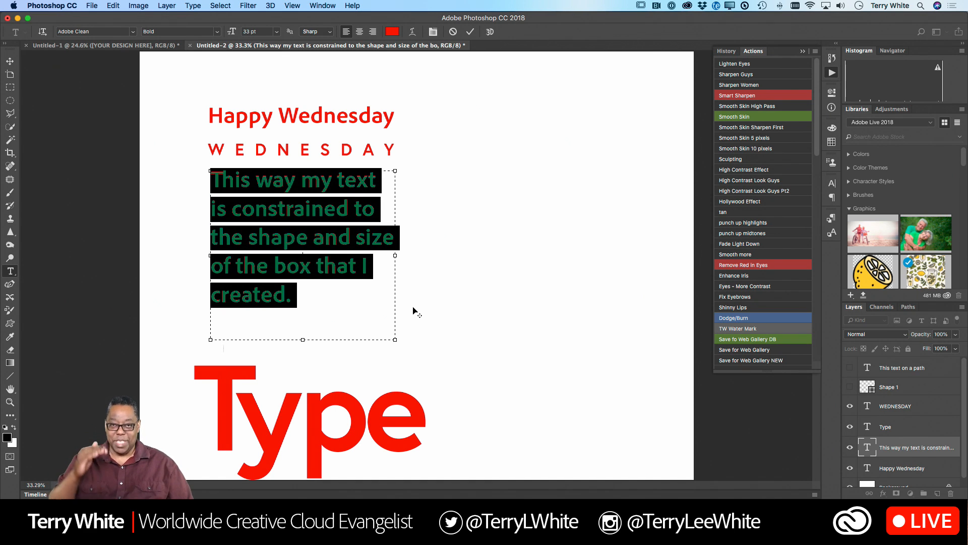
# - Tighten the paragraph's leading to a moderately close spacing, and move the paragraph down below "WEDNESDAY" with their left edges aligned
pyautogui.hotkey('alt', 'Up')
pyautogui.hotkey('alt', 'Up')
pyautogui.hotkey('alt', 'Up')
pyautogui.hotkey('alt', 'Up')
pyautogui.hotkey('alt', 'Up')
pyautogui.hotkey('alt', 'Up')
pyautogui.hotkey('alt', 'Up')
pyautogui.hotkey('alt', 'Up')
pyautogui.hotkey('alt', 'Up')
pyautogui.hotkey('alt', 'Up')
pyautogui.hotkey('alt', 'Up')
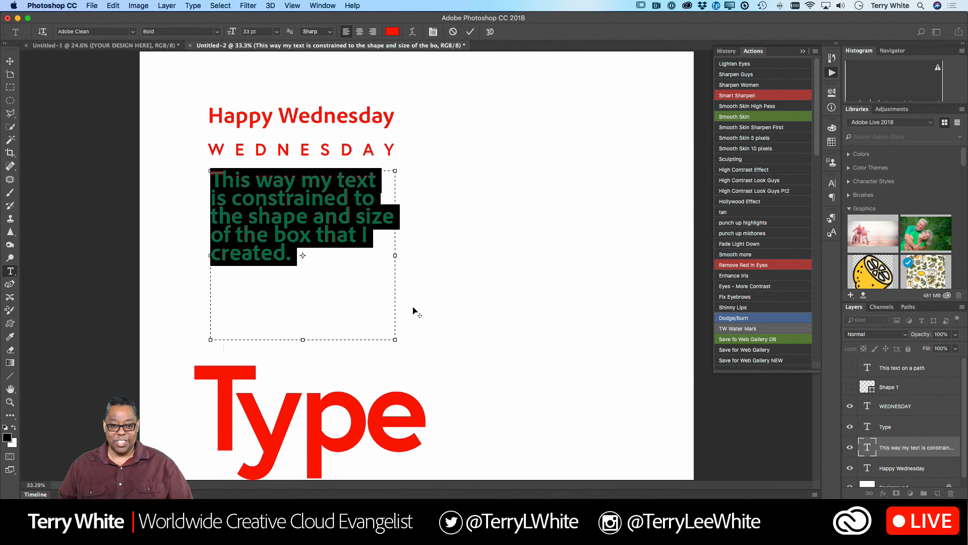
pyautogui.hotkey('alt', 'Down')
pyautogui.hotkey('alt', 'Down')
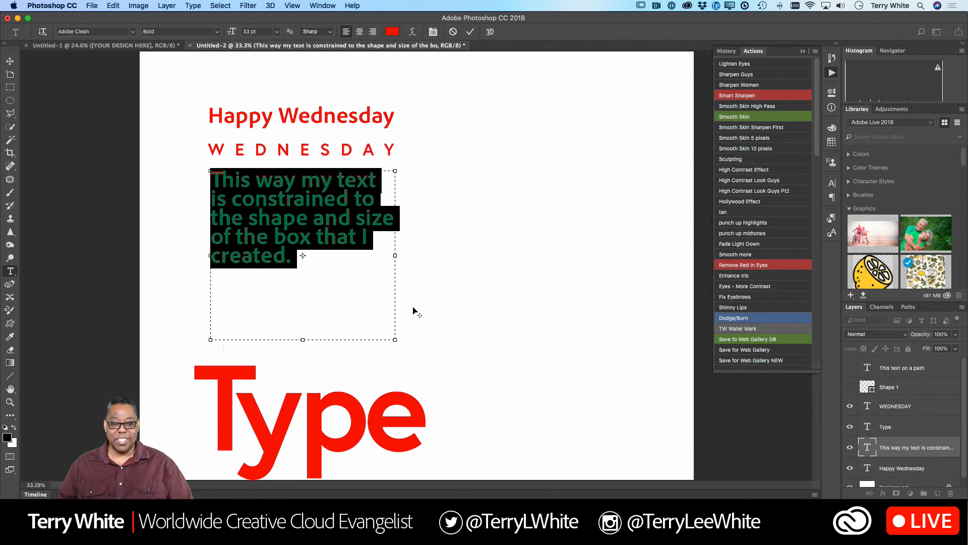
pyautogui.hotkey('alt', 'Down')
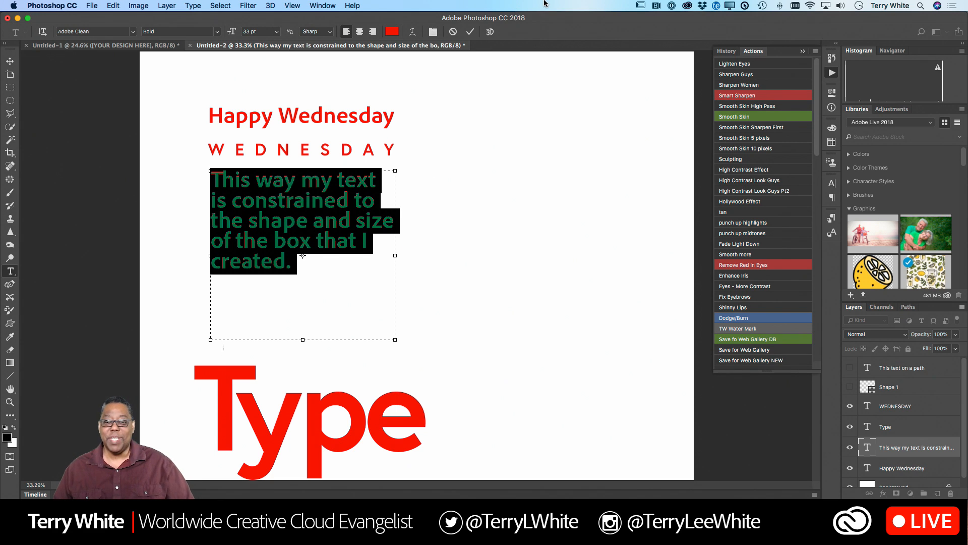
pyautogui.click(470, 31)
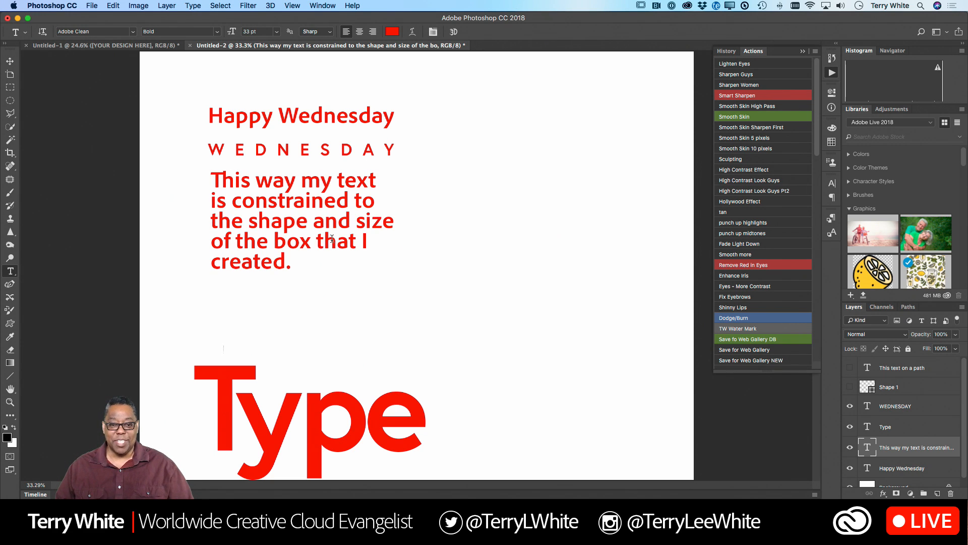
pyautogui.click(10, 62)
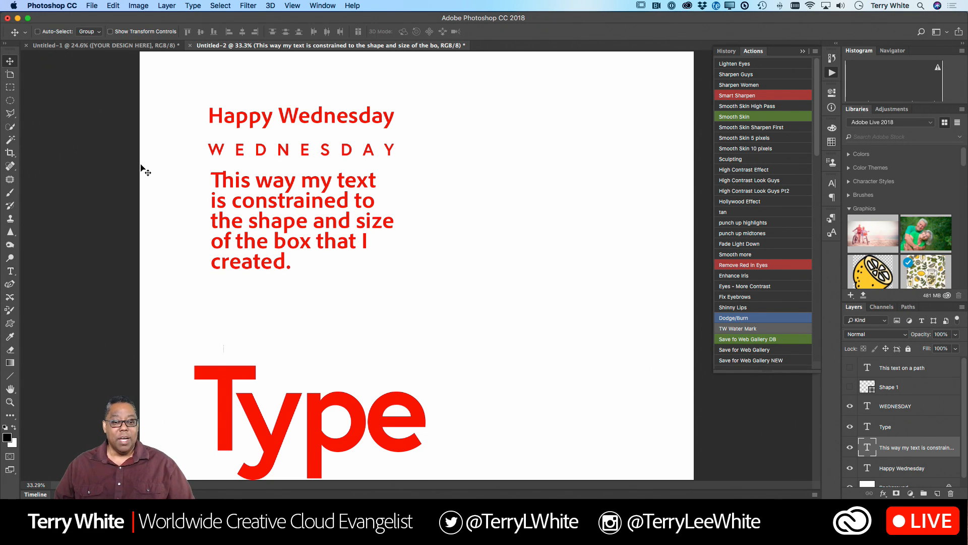
pyautogui.moveTo(260, 230); pyautogui.dragTo(258, 250)
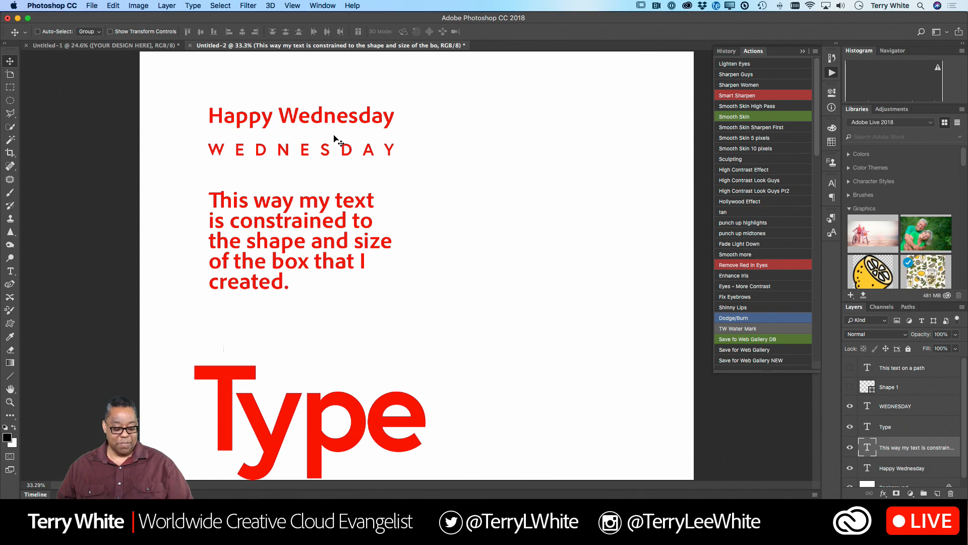
# - Switch to InDesign and examine the text layout of the résumé template in Untitled-1, both as a full page and up close
pyautogui.press('super+Tab')
pyautogui.press('super+Tab')
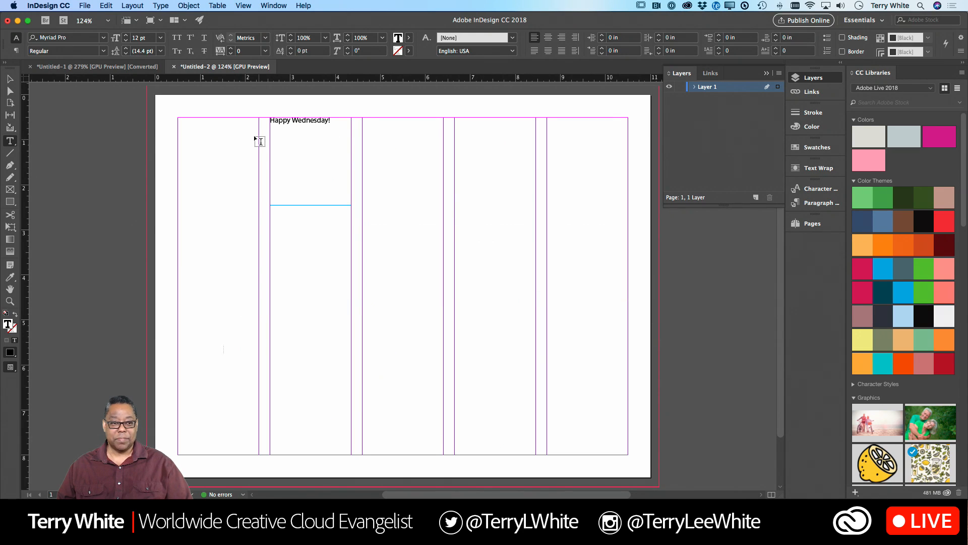
pyautogui.click(96, 66)
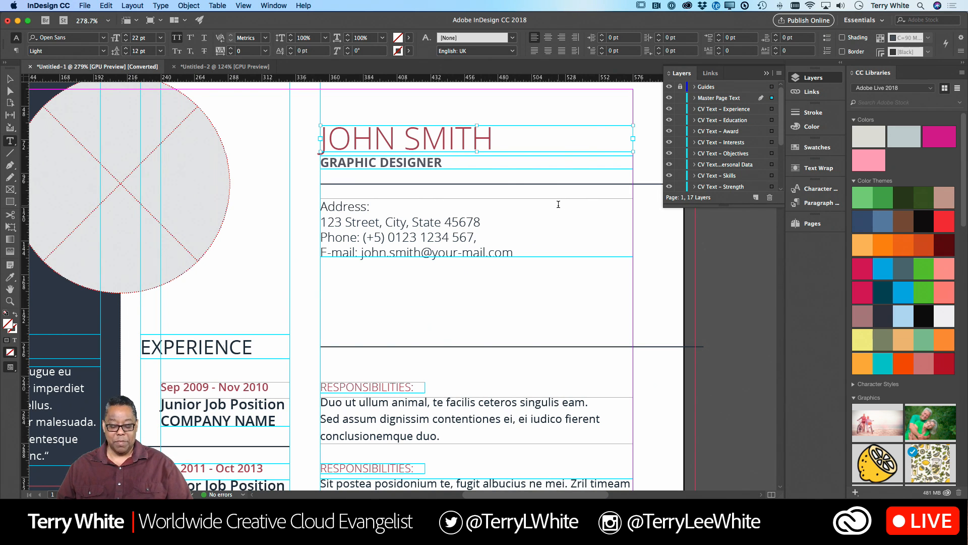
pyautogui.press('super+0')
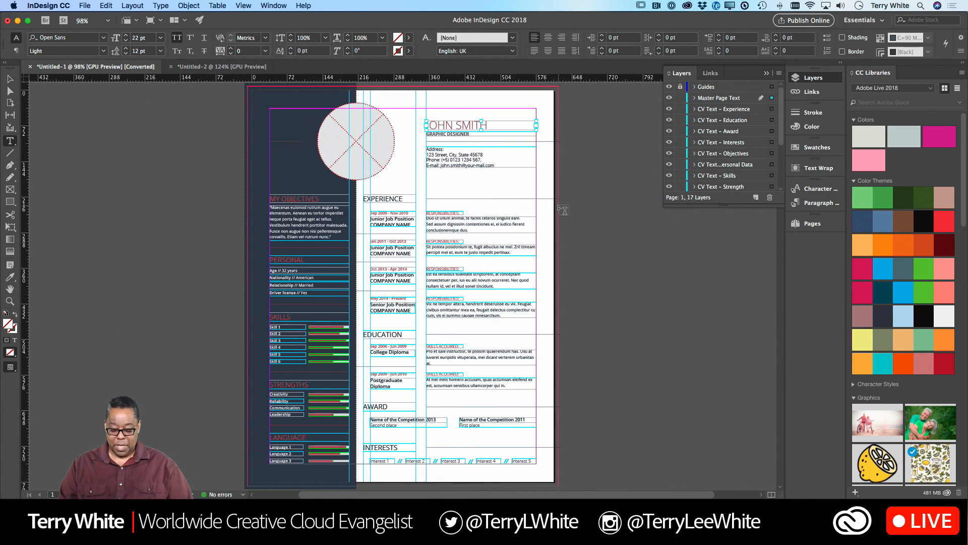
pyautogui.press('super+minus')
pyautogui.press('super+equal')
pyautogui.press('super+equal')
pyautogui.press('super+equal')
pyautogui.press('super+equal')
pyautogui.press('super+equal')
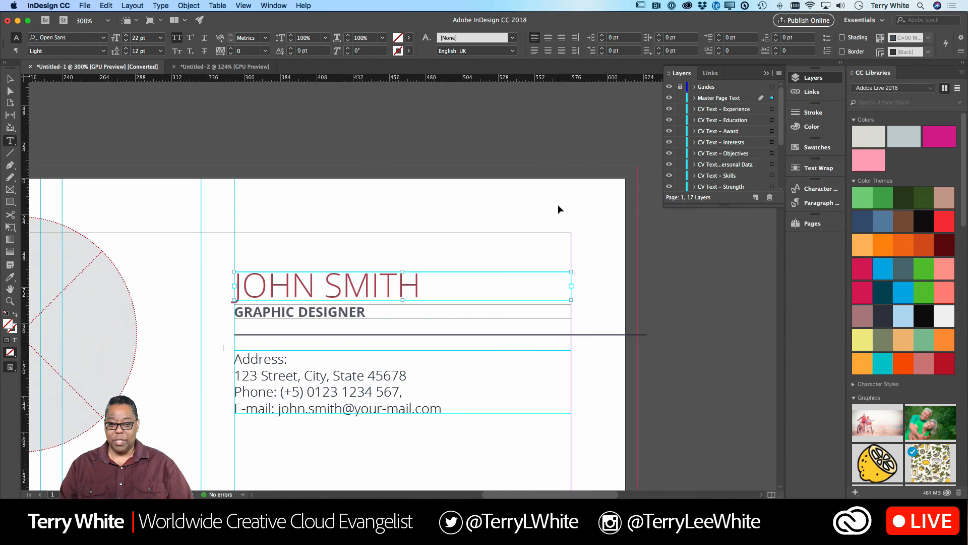
pyautogui.scroll(-5, 558, 204)
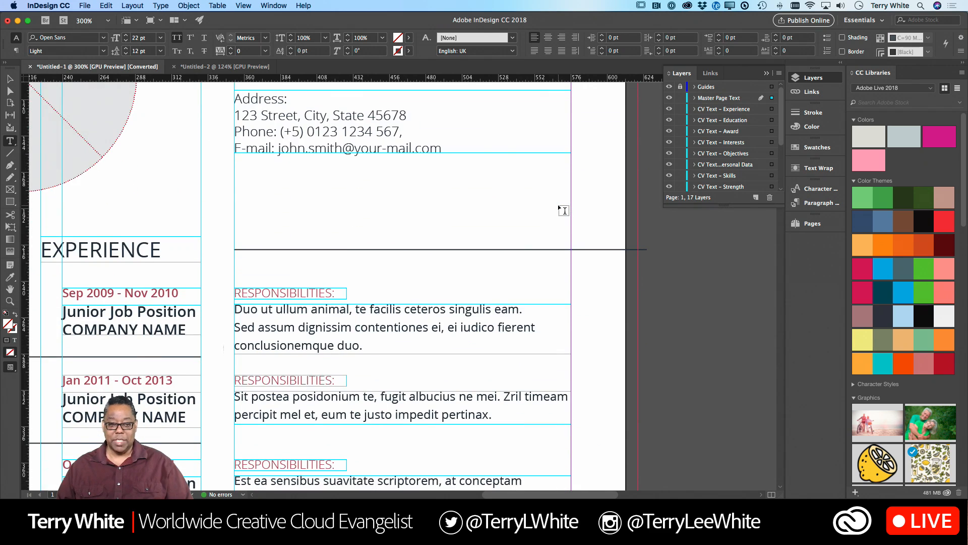
pyautogui.scroll(3, 557, 204)
pyautogui.hscroll(-1, 557, 204)
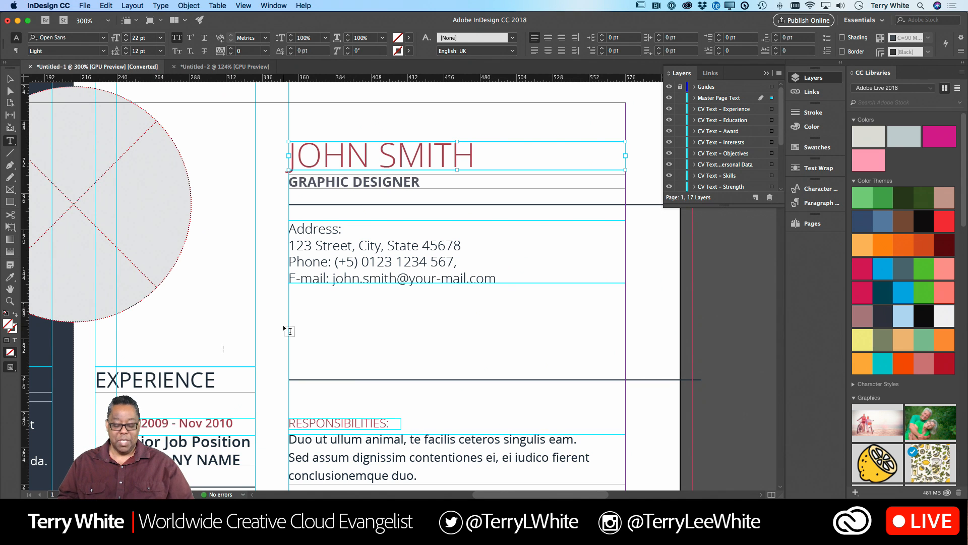
pyautogui.press('super+minus')
pyautogui.press('super+minus')
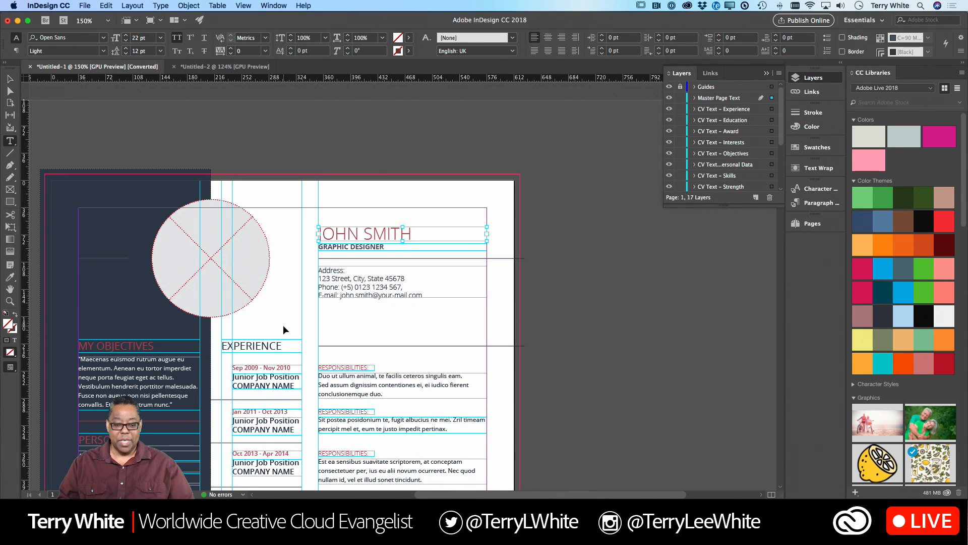
pyautogui.scroll(-8, 289, 331)
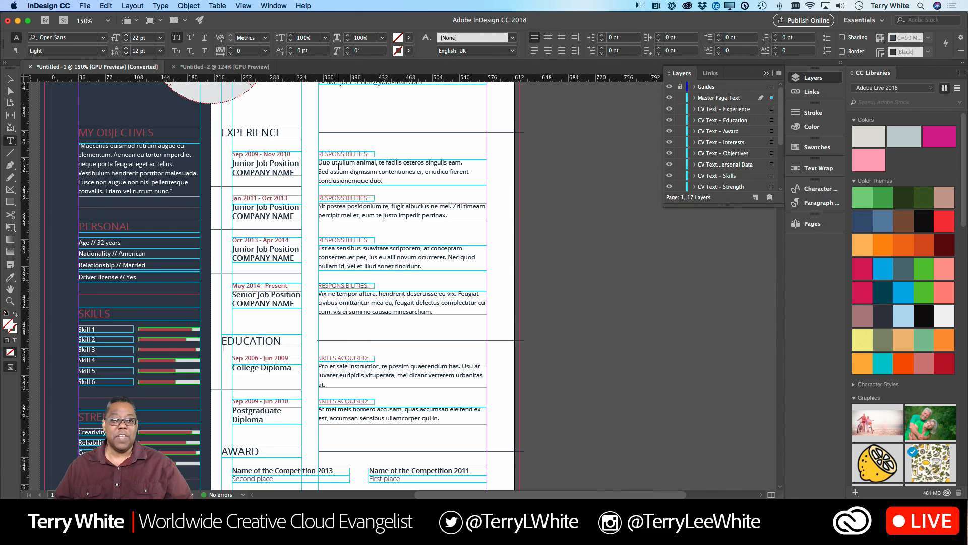
pyautogui.click(205, 66)
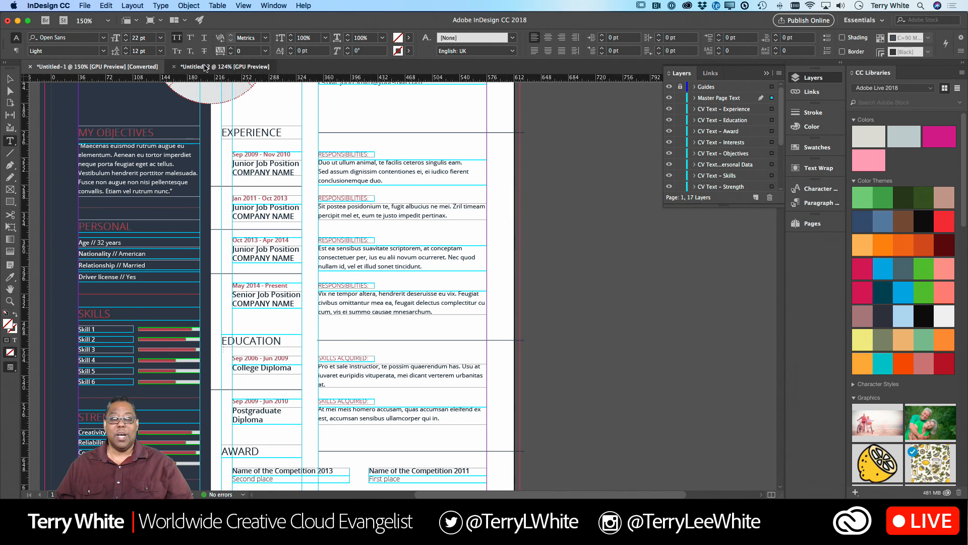
# - Switch to Photoshop and recolor the whole "This way my text" paragraph to medium gray 8a8a8a
pyautogui.press('super+Tab')
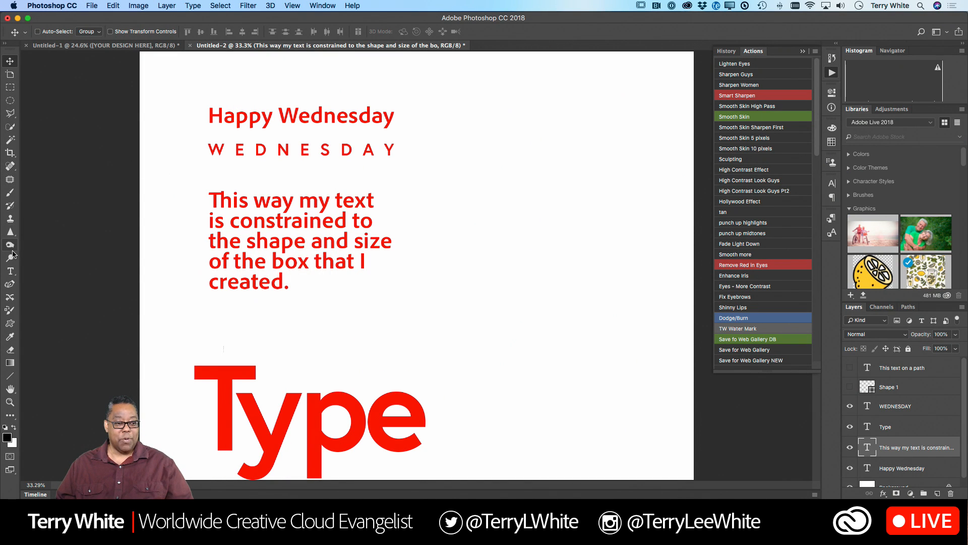
pyautogui.click(10, 271)
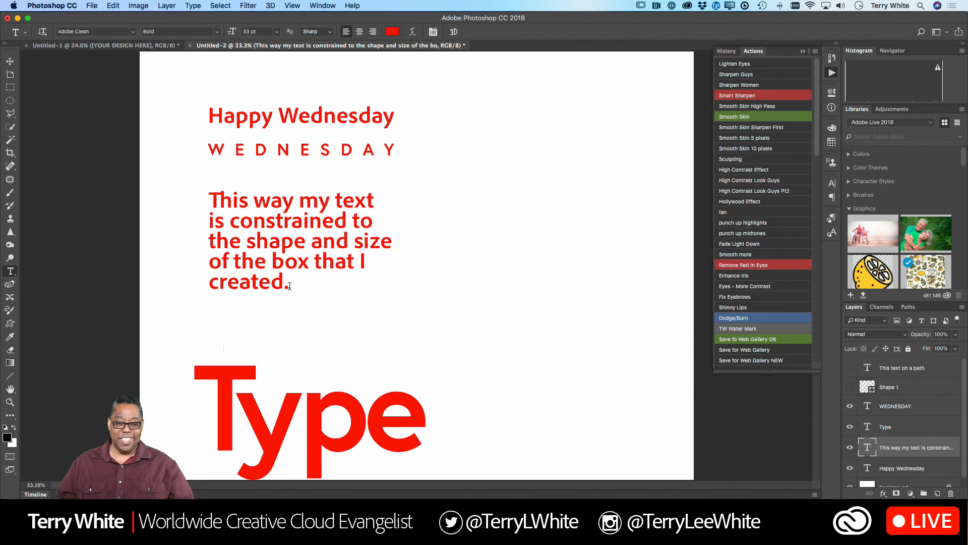
pyautogui.moveTo(289, 285); pyautogui.dragTo(192, 196)
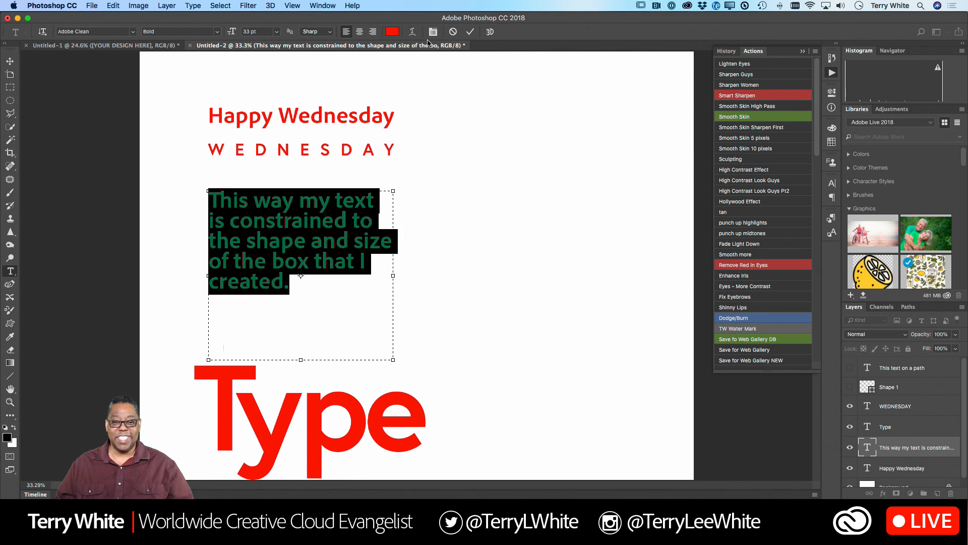
pyautogui.click(392, 31)
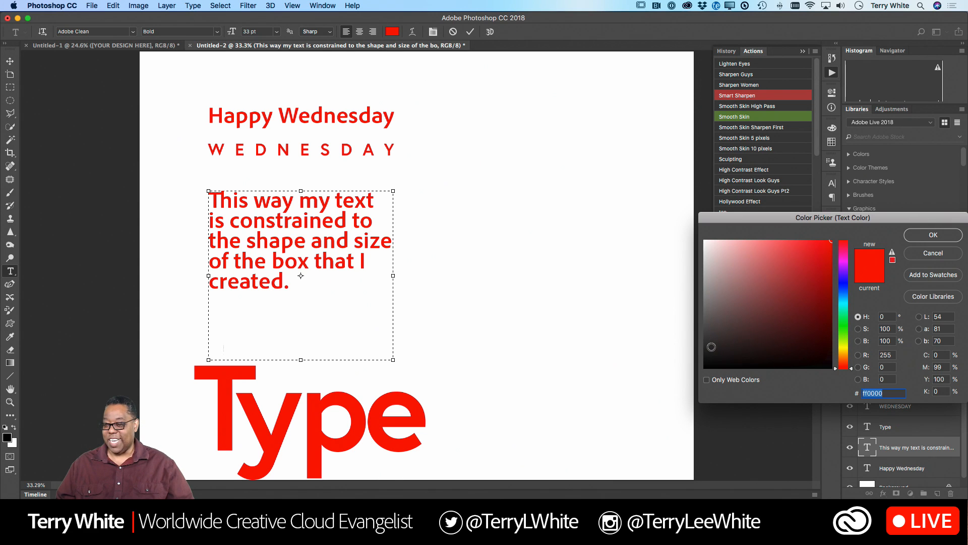
pyautogui.click(707, 330)
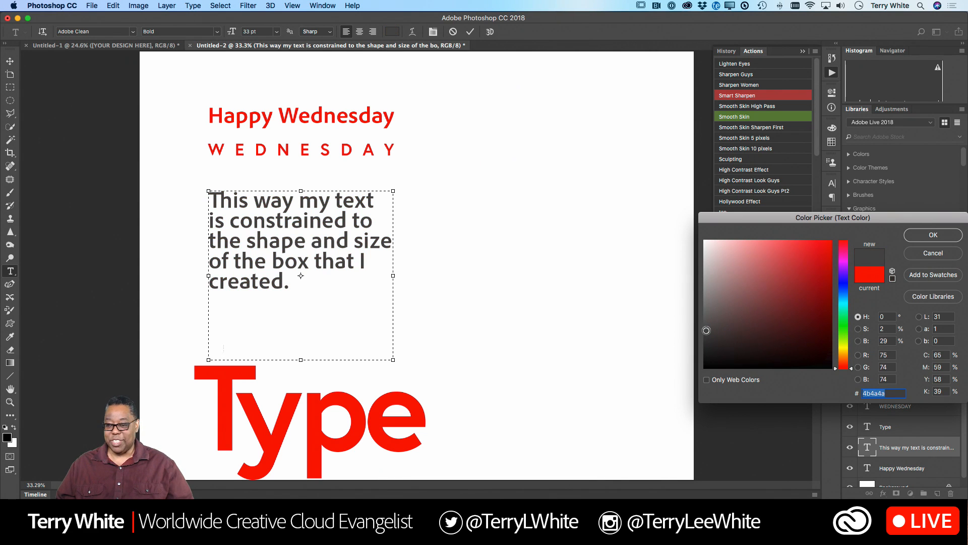
pyautogui.moveTo(707, 330); pyautogui.dragTo(705, 299)
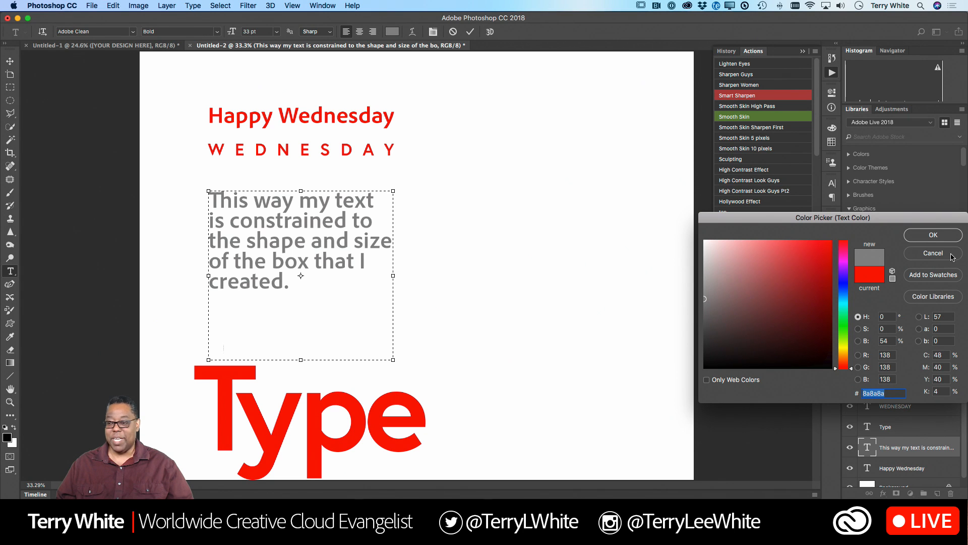
pyautogui.click(941, 236)
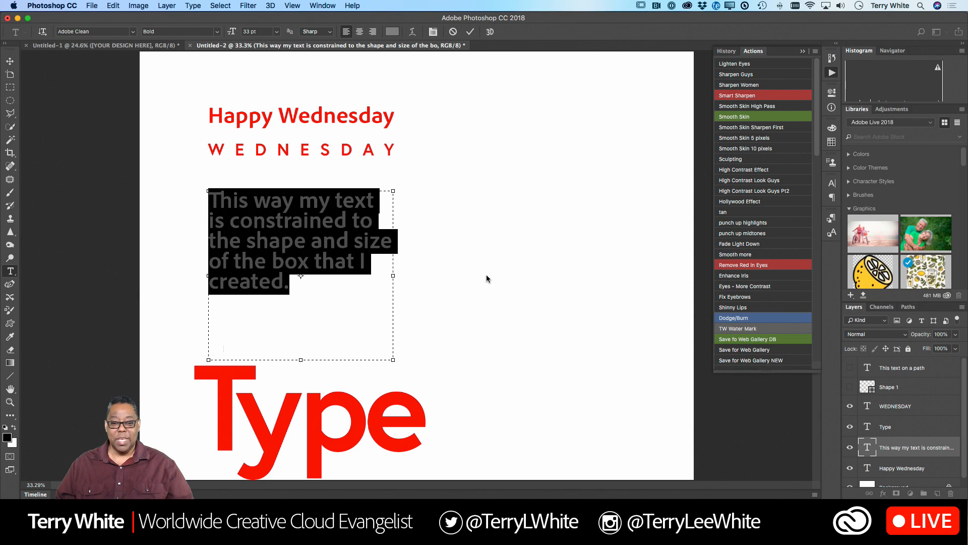
pyautogui.click(309, 263)
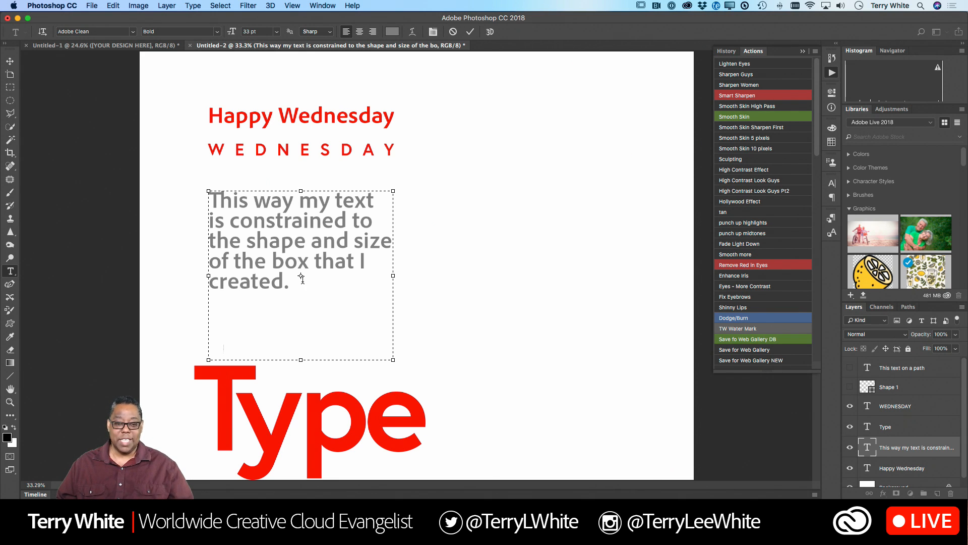
# - Set all of the gray paragraph in the Acumin Pro font with the Thin style
pyautogui.moveTo(297, 280); pyautogui.dragTo(194, 202)
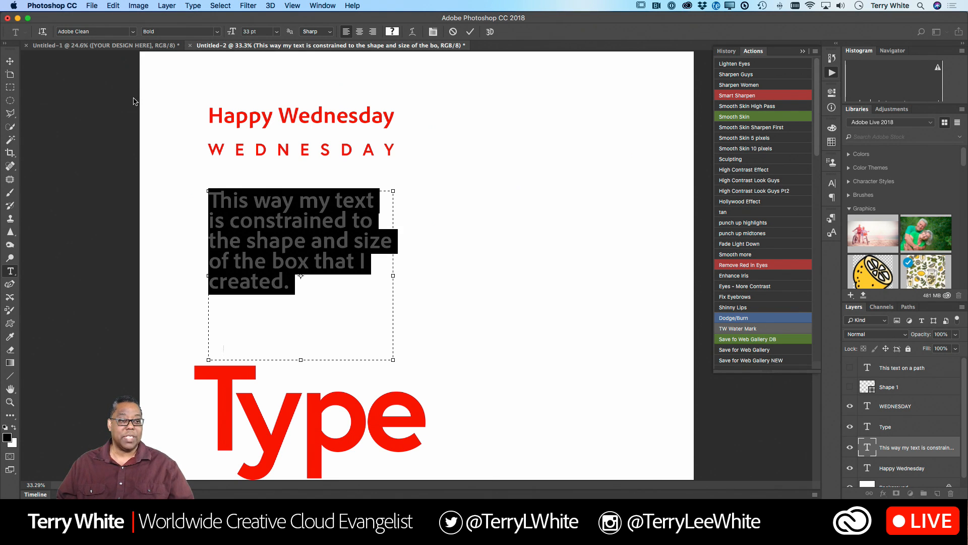
pyautogui.click(133, 31)
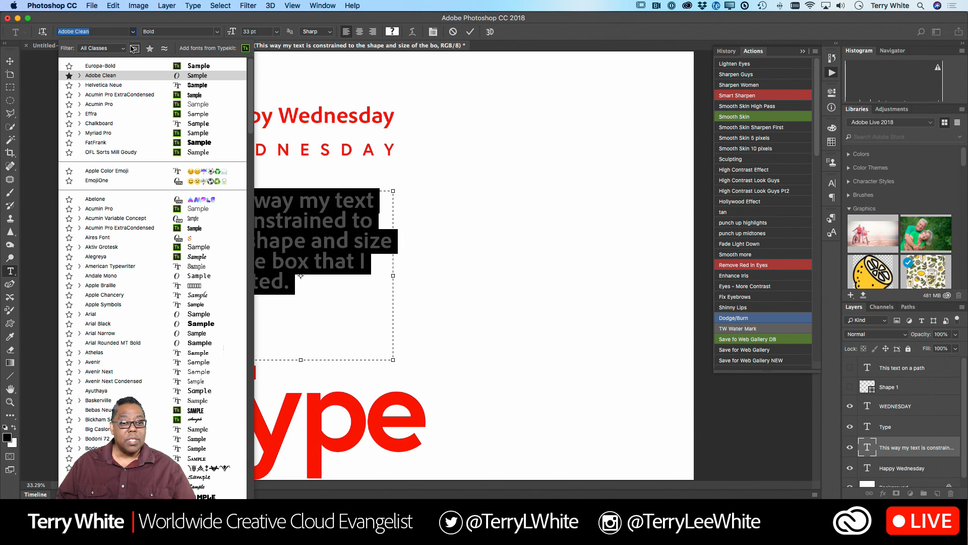
pyautogui.click(126, 105)
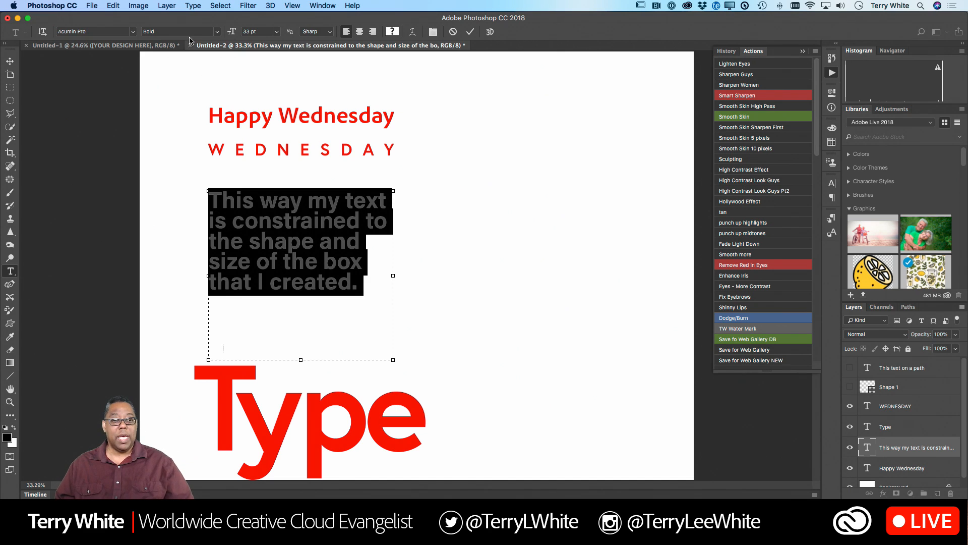
pyautogui.click(214, 31)
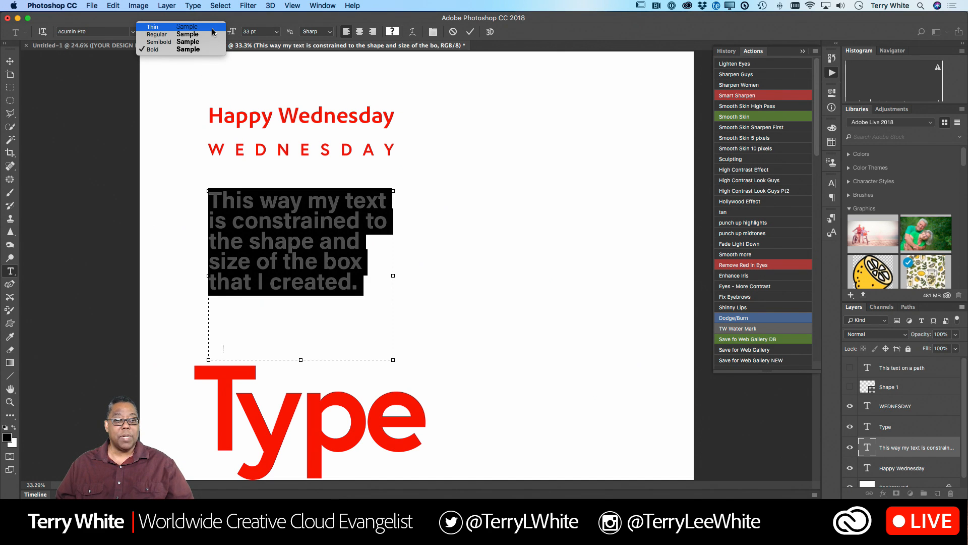
pyautogui.click(211, 28)
pyautogui.click(273, 215)
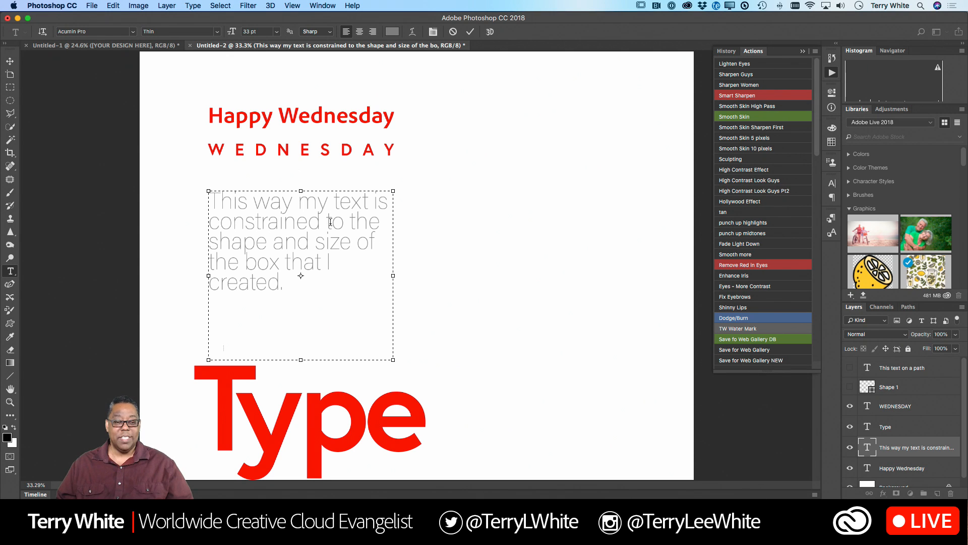
# - Select the entire gray paragraph and reduce its font size to 23 pt
pyautogui.press('super+a')
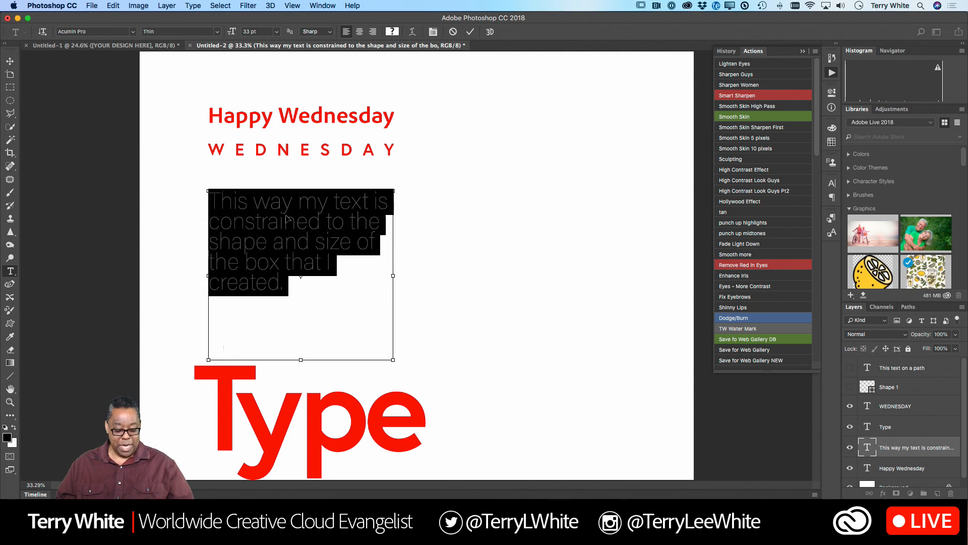
pyautogui.press('super+shift+period')
pyautogui.press('super+shift+comma')
pyautogui.press('super+shift+comma')
pyautogui.press('super+shift+comma')
pyautogui.press('super+shift+comma')
pyautogui.press('super+shift+comma')
pyautogui.press('super+shift+comma')
pyautogui.press('super+shift+comma')
pyautogui.press('super+shift+comma')
pyautogui.press('super+shift+comma')
pyautogui.press('super+shift+comma')
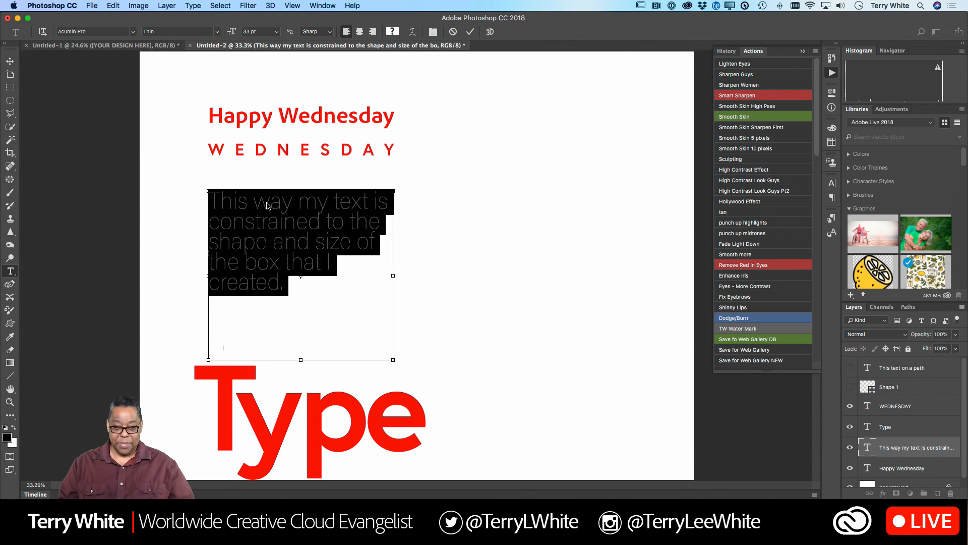
pyautogui.press('super+shift+comma')
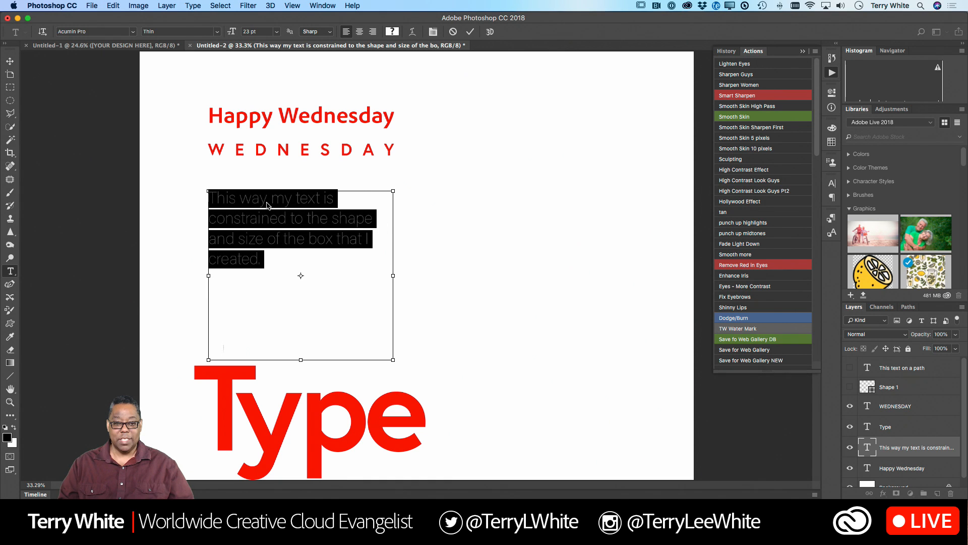
# - Tighten the paragraph's leading, and move the paragraph up to sit just below "WEDNESDAY" with left edges aligned
pyautogui.hotkey('alt', 'Up')
pyautogui.hotkey('alt', 'Up')
pyautogui.hotkey('alt', 'Up')
pyautogui.hotkey('alt', 'Up')
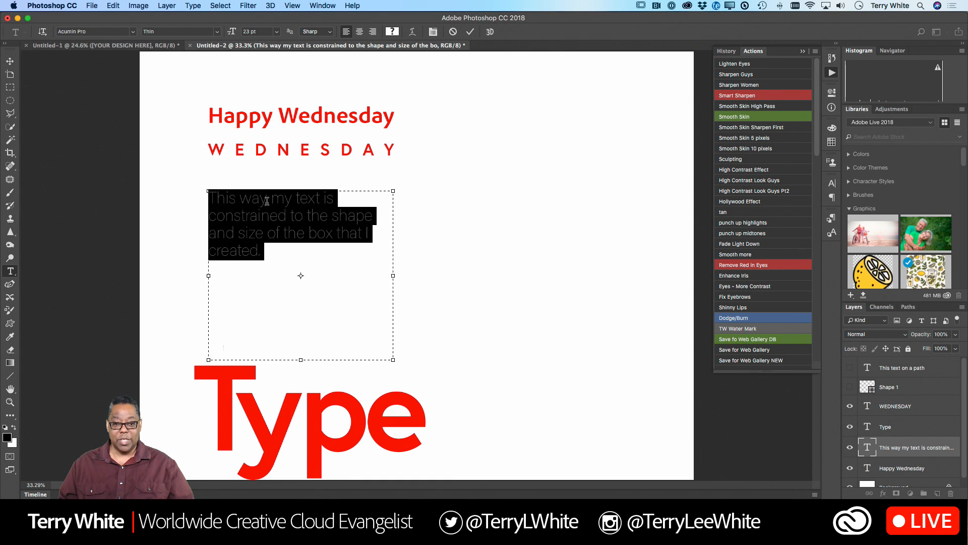
pyautogui.click(294, 214)
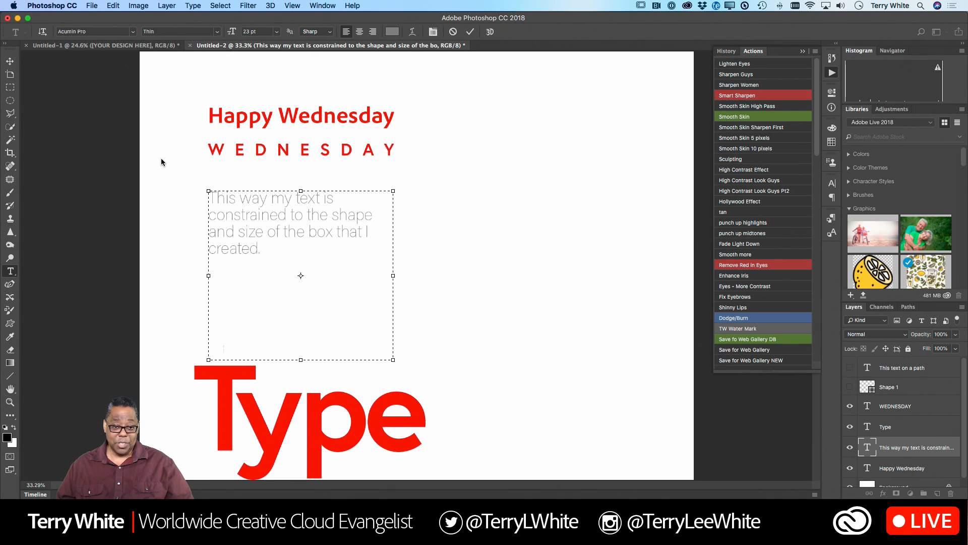
pyautogui.click(10, 60)
pyautogui.moveTo(231, 223); pyautogui.dragTo(232, 195)
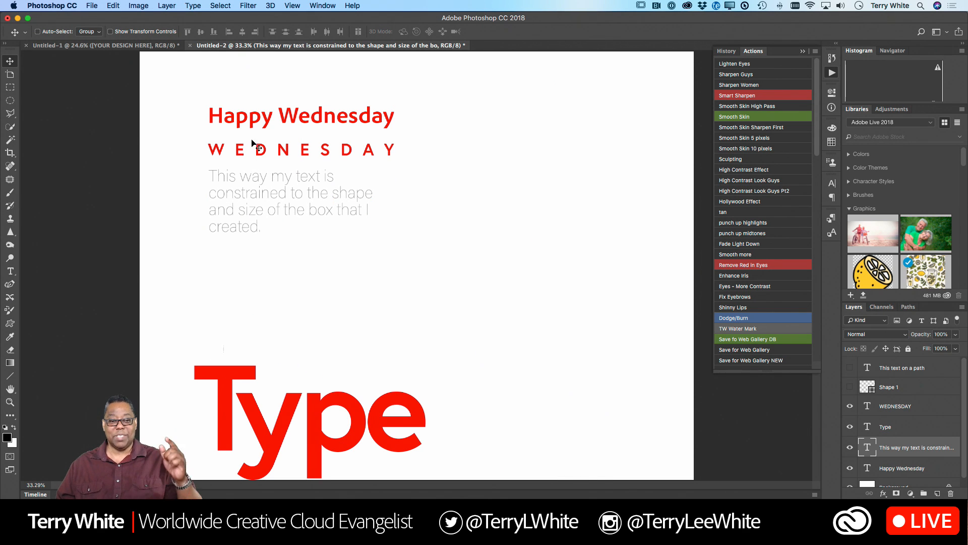
# - Change the font style of the whole gray paragraph to Regular
pyautogui.doubleClick(280, 211)
pyautogui.press('super+a')
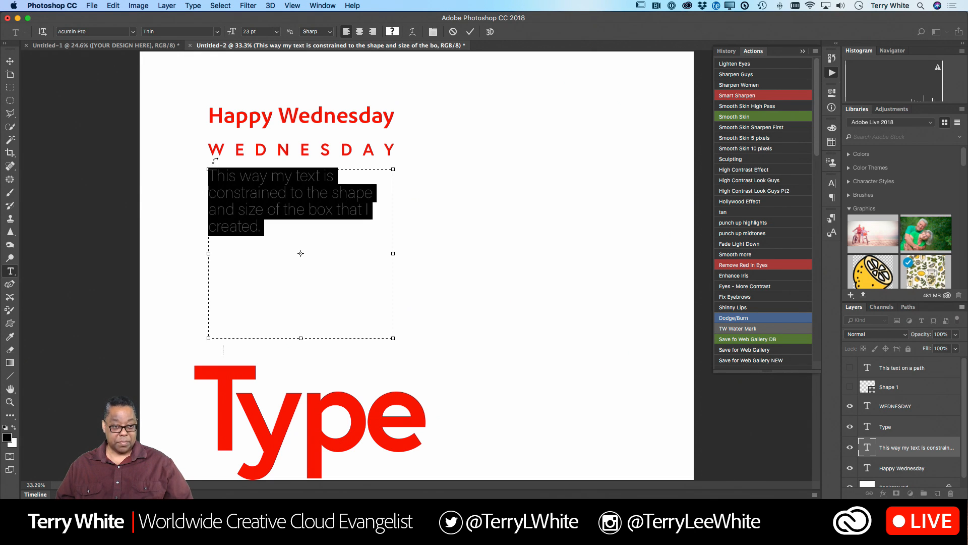
pyautogui.click(211, 32)
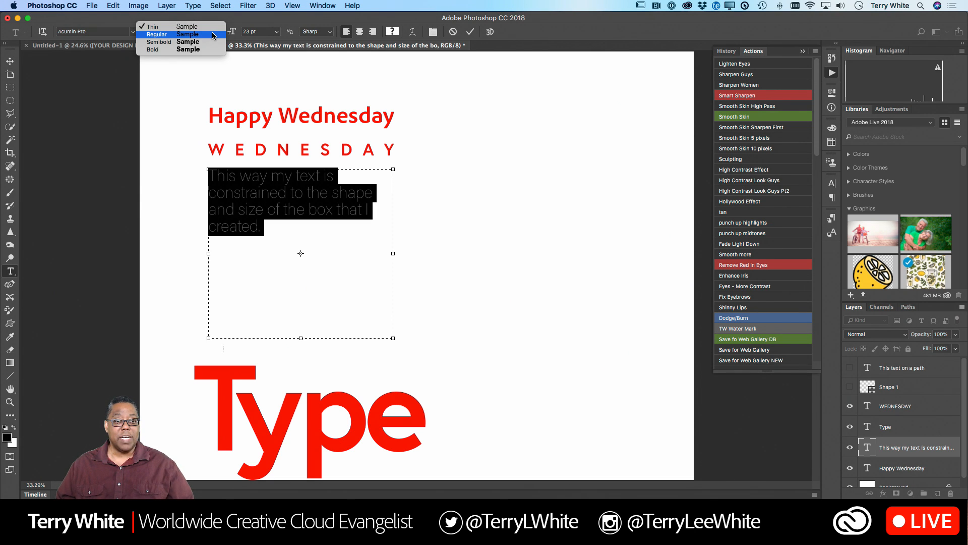
pyautogui.click(211, 32)
pyautogui.click(272, 177)
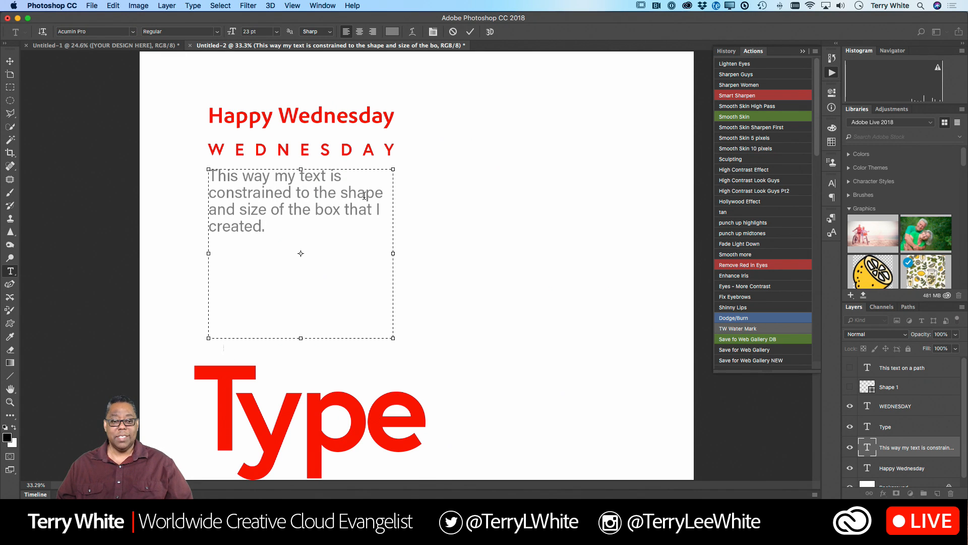
# - Select all of the paragraph text and reduce its font size to 19 pt
pyautogui.press('super+a')
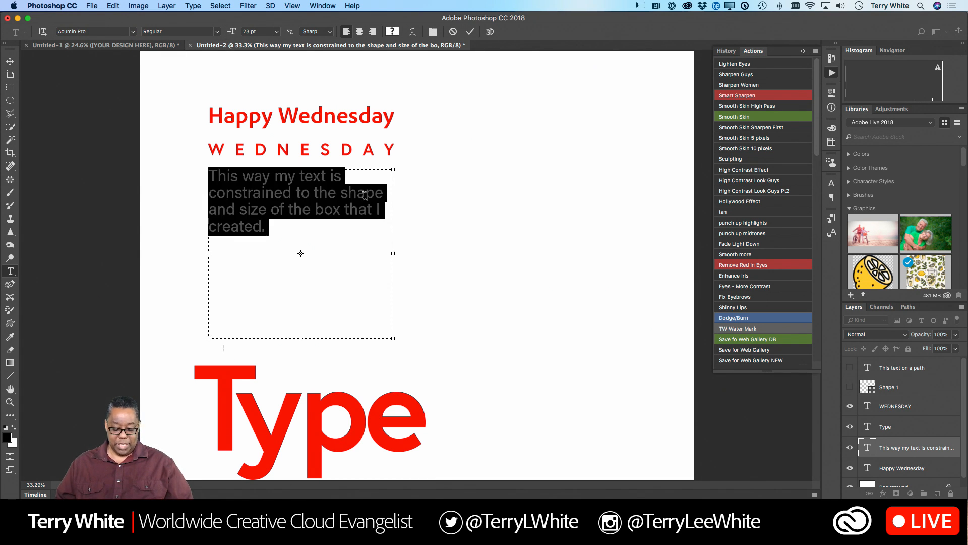
pyautogui.press('super+shift+comma')
pyautogui.press('super+shift+comma')
pyautogui.press('super+shift+comma')
pyautogui.press('super+shift+comma')
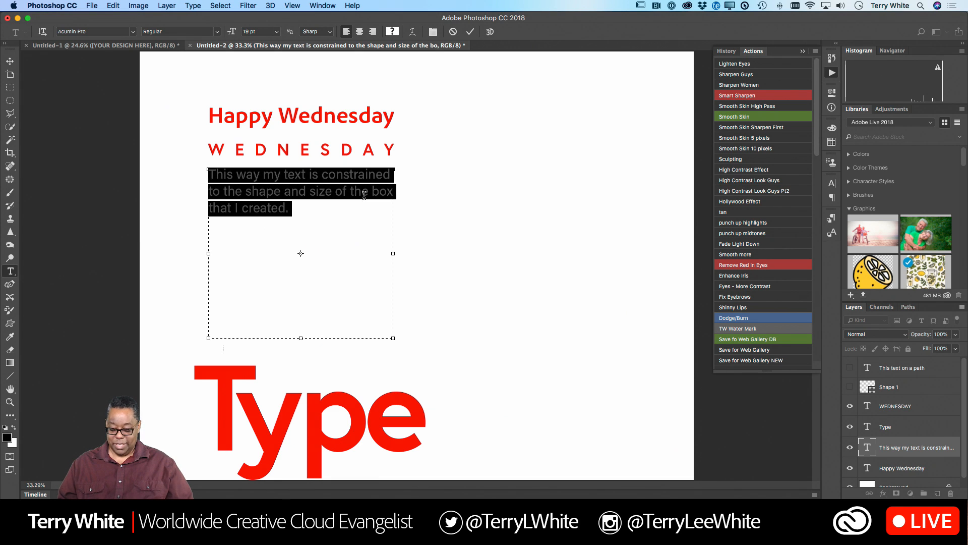
# - Tighten the paragraph's leading so its lines sit close without touching, and commit the text edit
pyautogui.hotkey('alt', 'Up')
pyautogui.hotkey('alt', 'Up')
pyautogui.hotkey('alt', 'Up')
pyautogui.hotkey('alt', 'Up')
pyautogui.hotkey('alt', 'Up')
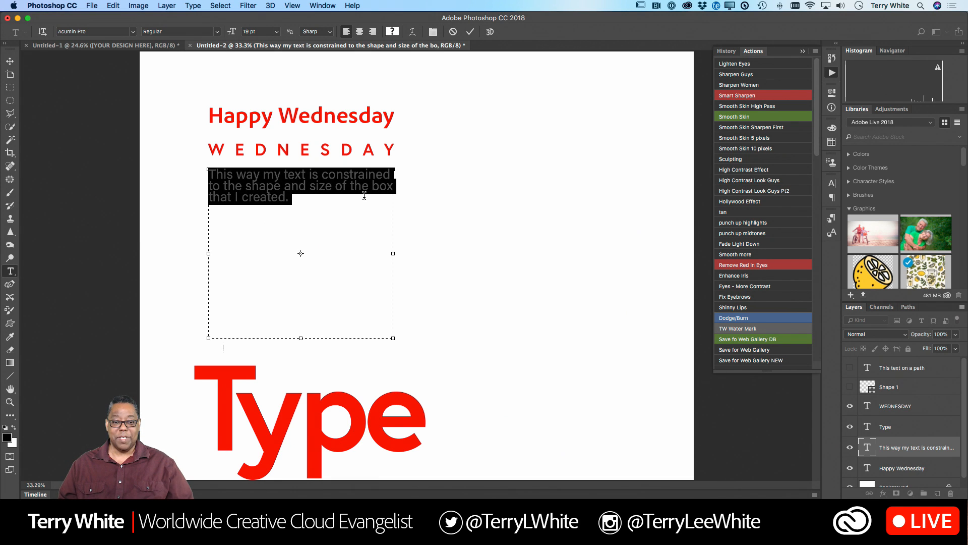
pyautogui.hotkey('alt', 'Down')
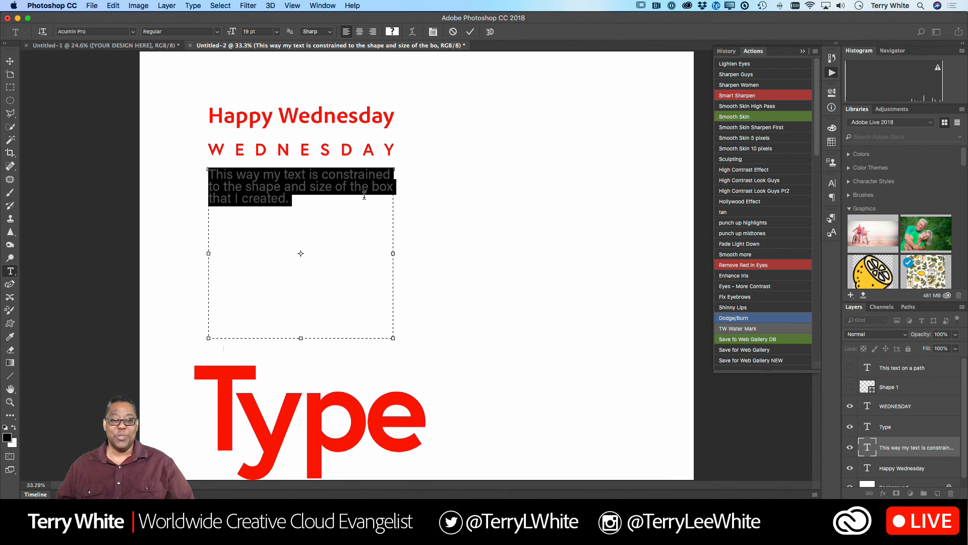
pyautogui.click(469, 31)
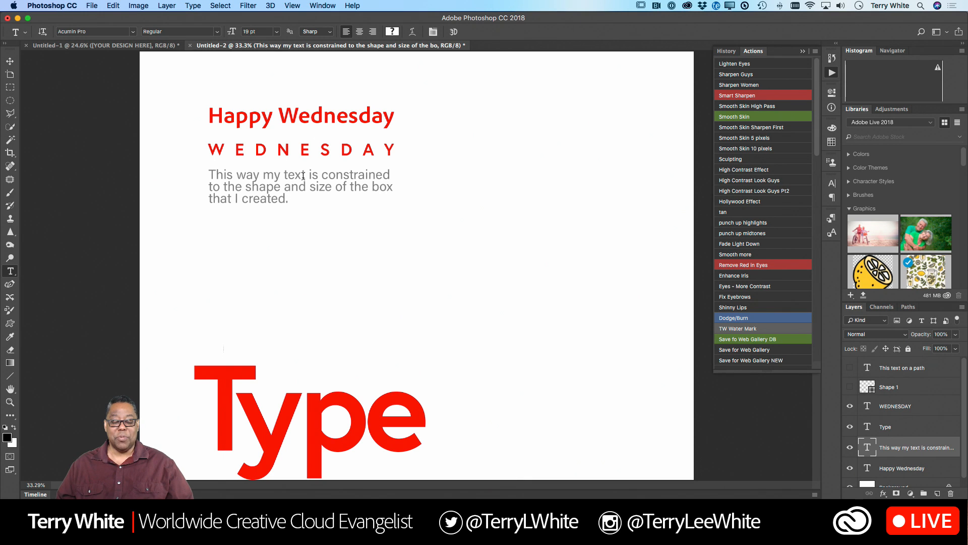
# - Change the font of the whole "Happy Wednesday" headline to Acumin Pro ExtraCondensed
pyautogui.click(390, 116)
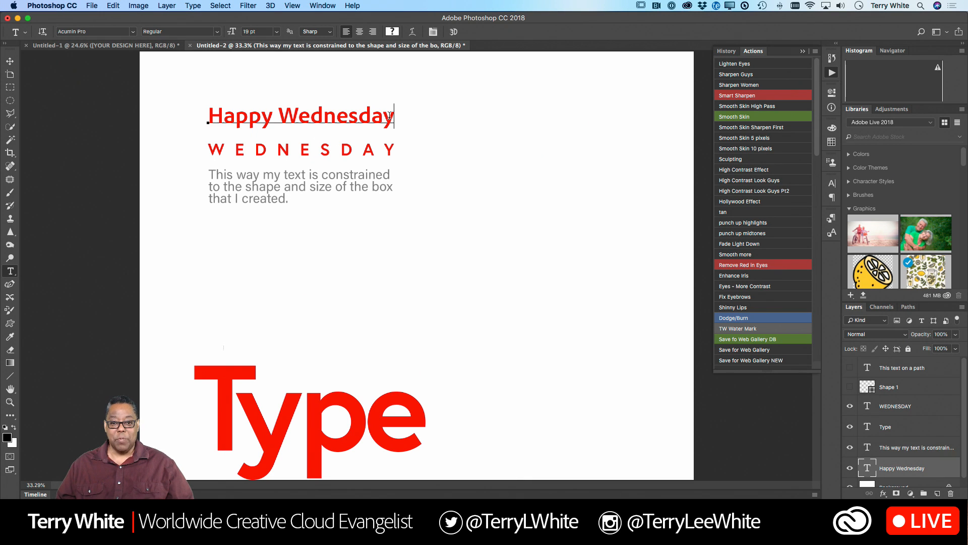
pyautogui.press('super+a')
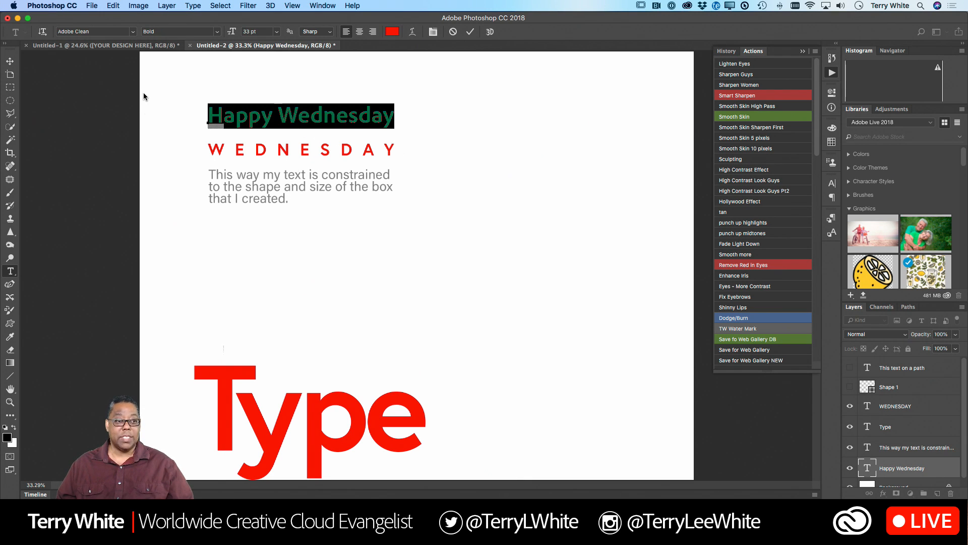
pyautogui.click(133, 32)
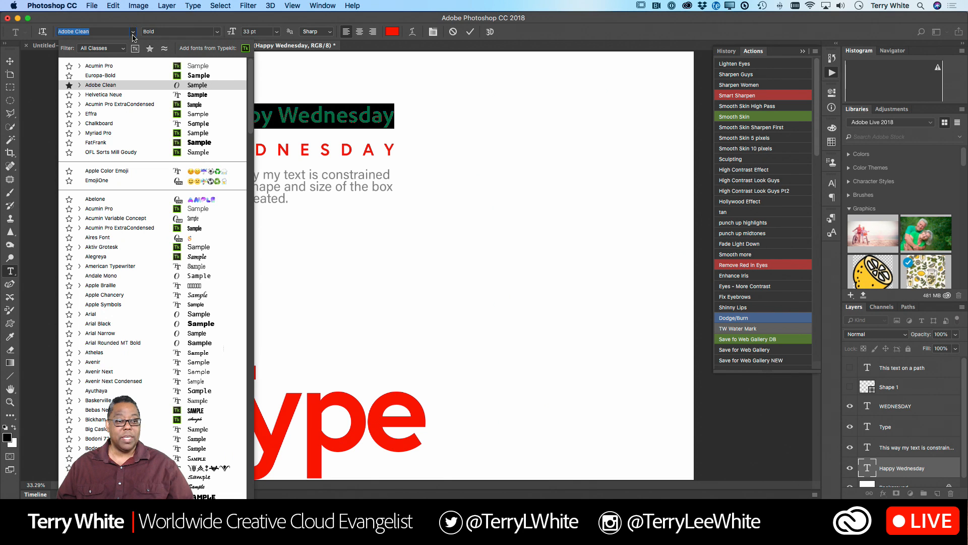
pyautogui.click(133, 105)
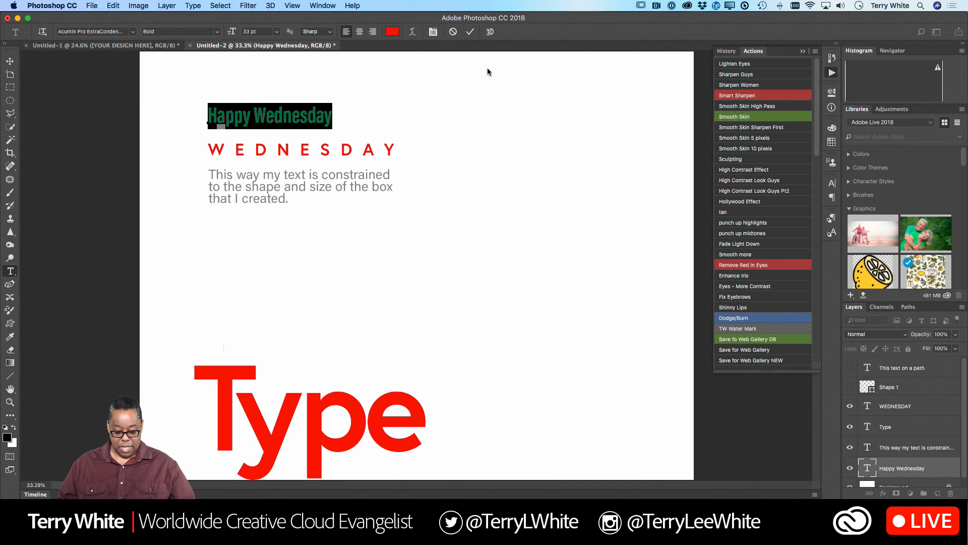
# - Enlarge the "Happy Wednesday" headline to 50 pt so its width matches the "WEDNESDAY" line below, and commit the edit
pyautogui.press('super+shift+period')
pyautogui.press('super+shift+period')
pyautogui.press('super+shift+period')
pyautogui.press('super+shift+period')
pyautogui.press('super+shift+period')
pyautogui.press('super+shift+period')
pyautogui.press('super+shift+period')
pyautogui.press('super+shift+period')
pyautogui.press('super+shift+period')
pyautogui.press('super+shift+period')
pyautogui.press('super+shift+period')
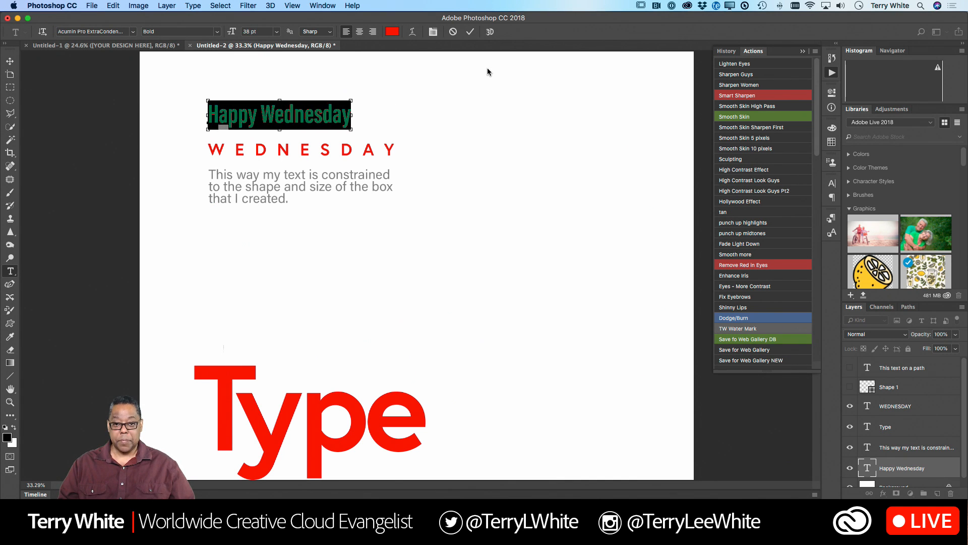
pyautogui.press('super+shift+period')
pyautogui.press('super+shift+period')
pyautogui.press('super+shift+period')
pyautogui.press('super+shift+period')
pyautogui.press('super+shift+period')
pyautogui.press('super+shift+period')
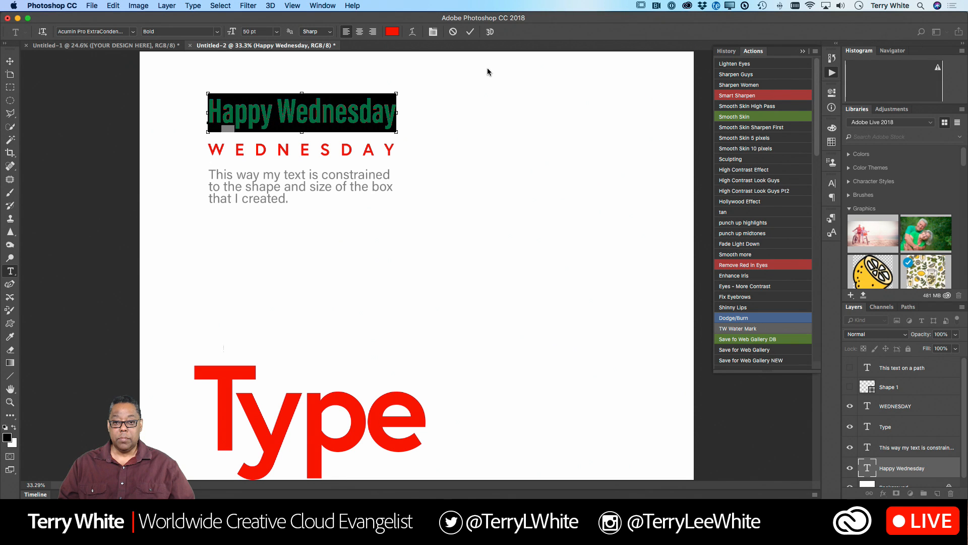
pyautogui.click(469, 31)
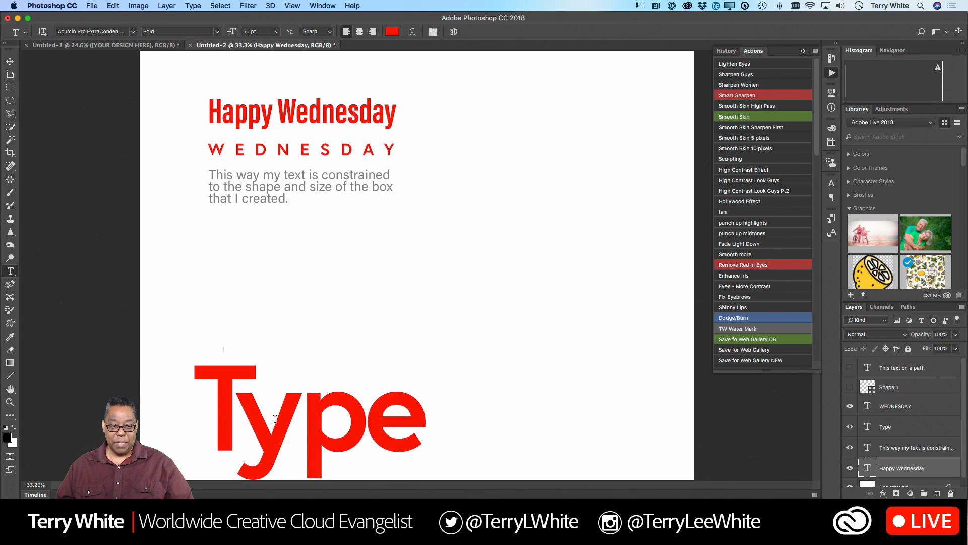
# - Recolor the whole "WEDNESDAY" line to a darker, more muted red than the headline, and commit the text edit
pyautogui.moveTo(393, 148); pyautogui.dragTo(318, 153)
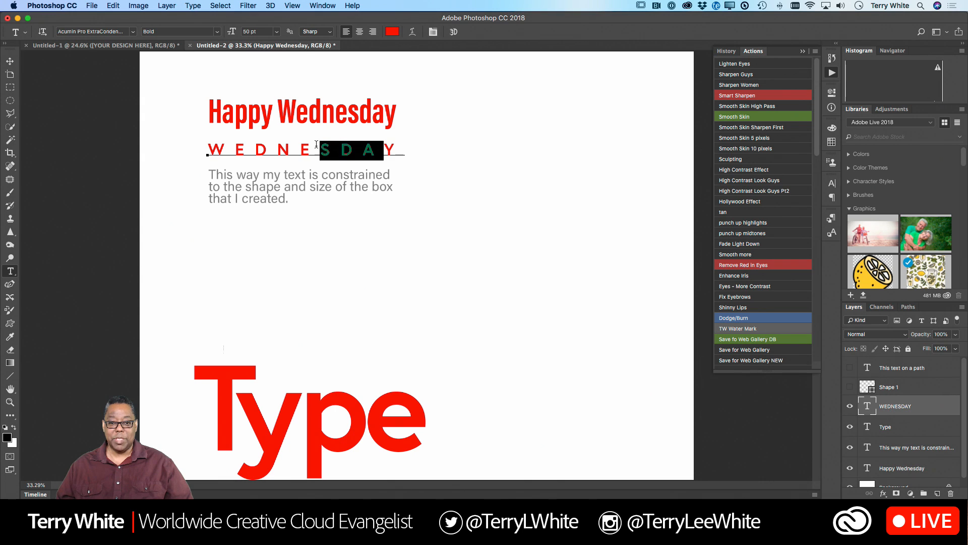
pyautogui.press('super+a')
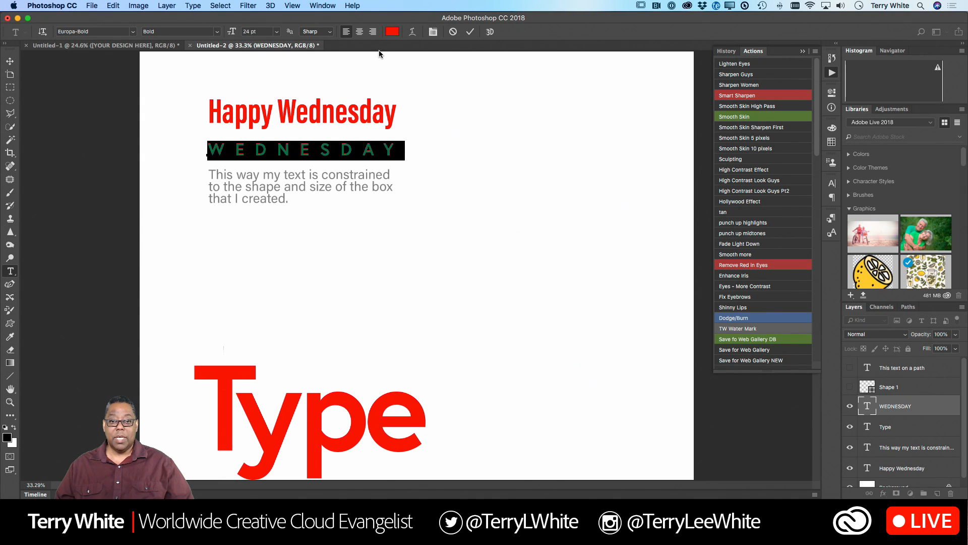
pyautogui.click(393, 31)
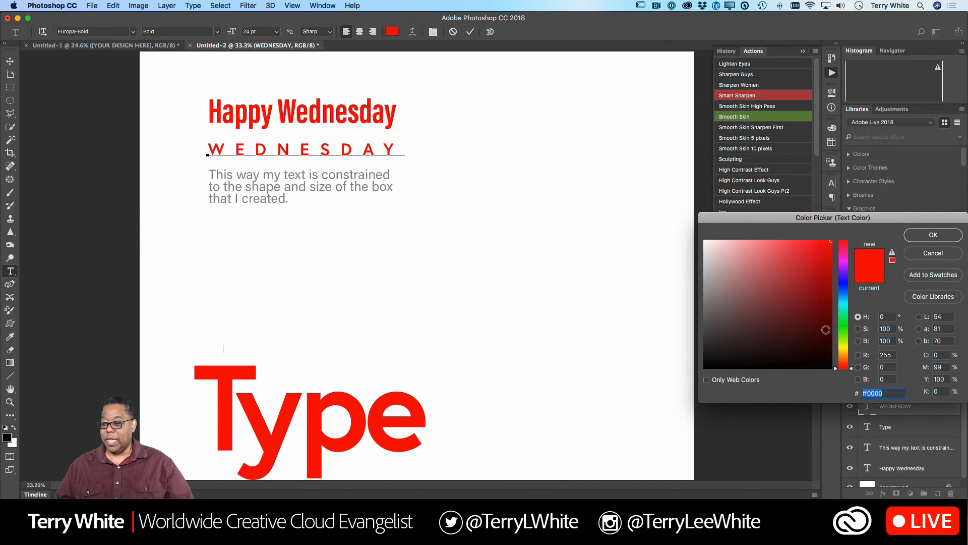
pyautogui.click(827, 328)
pyautogui.click(828, 325)
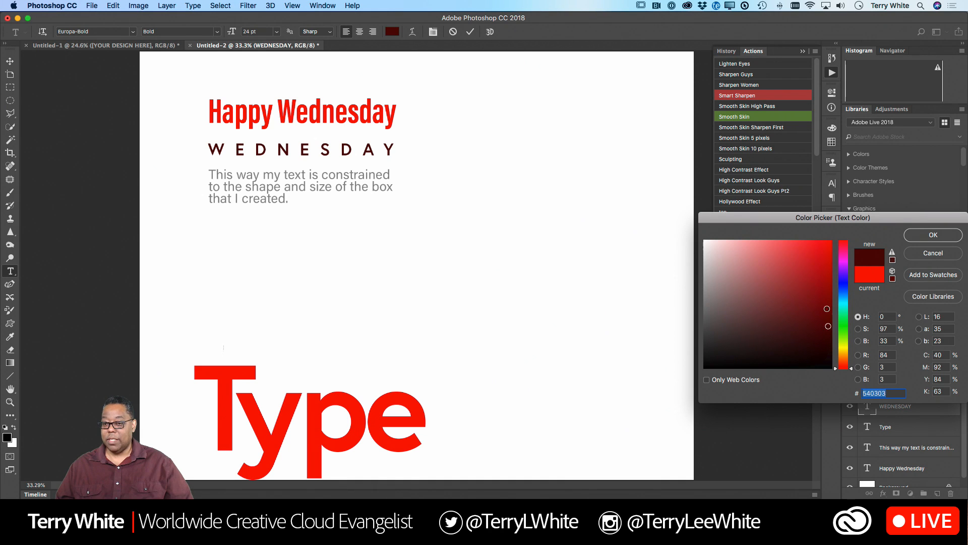
pyautogui.click(827, 308)
pyautogui.click(797, 301)
pyautogui.click(775, 286)
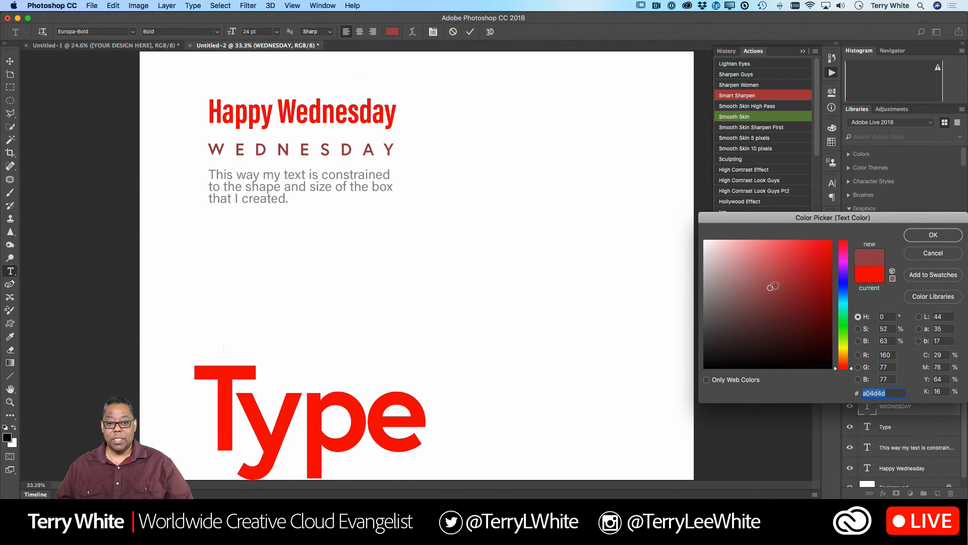
pyautogui.click(790, 278)
pyautogui.click(796, 265)
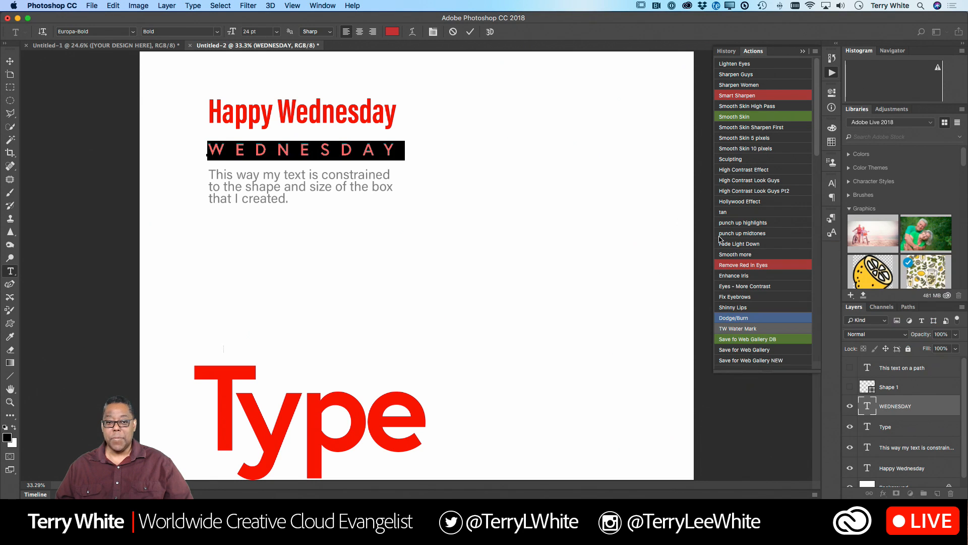
pyautogui.click(915, 235)
pyautogui.click(308, 155)
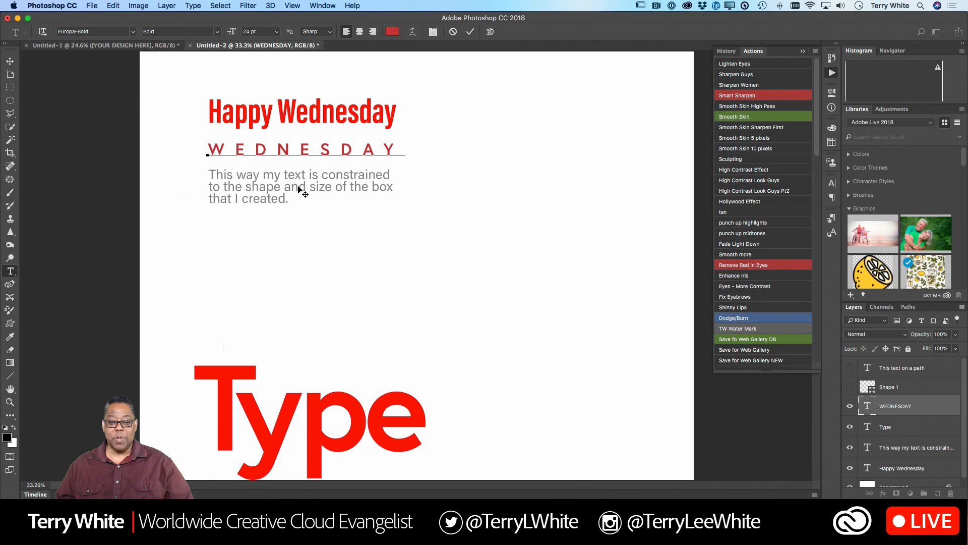
pyautogui.click(470, 32)
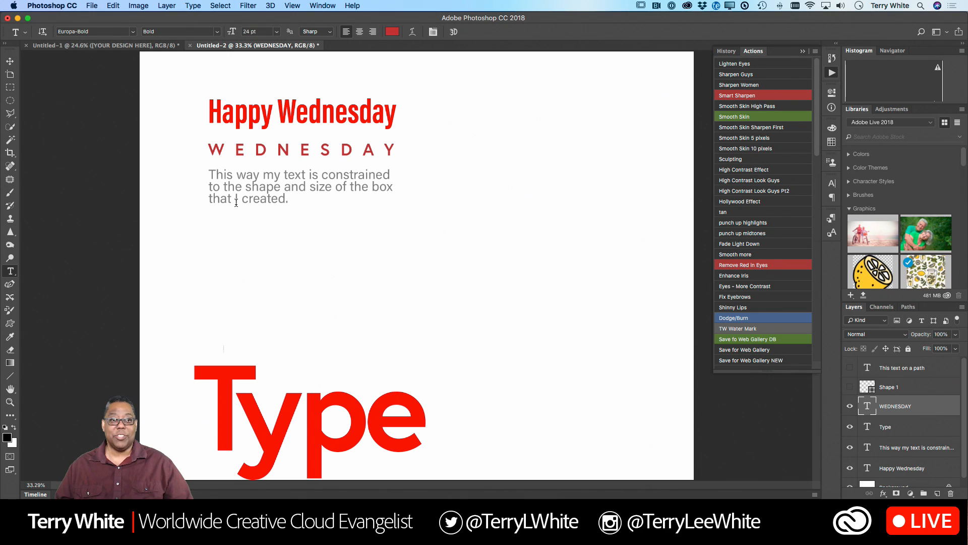
pyautogui.press('super+Tab')
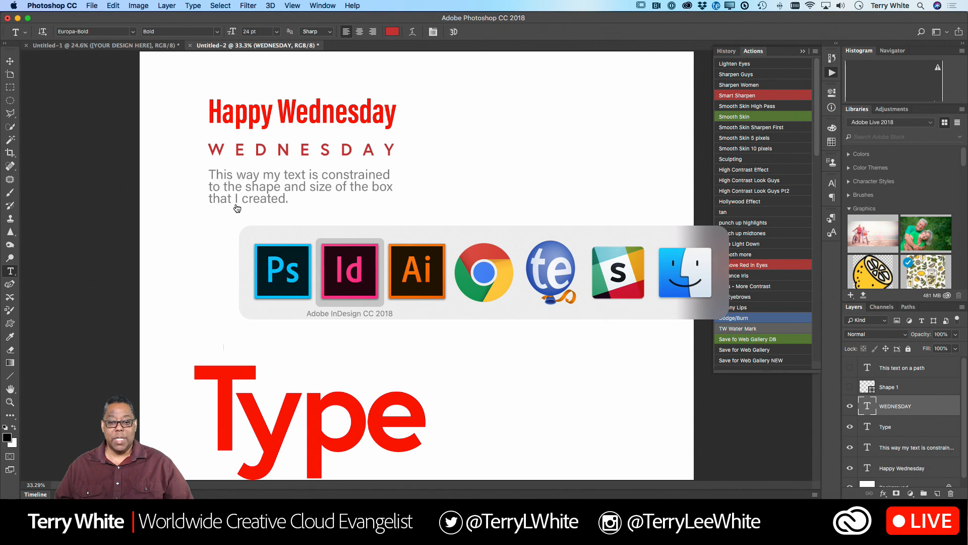
pyautogui.press('Escape')
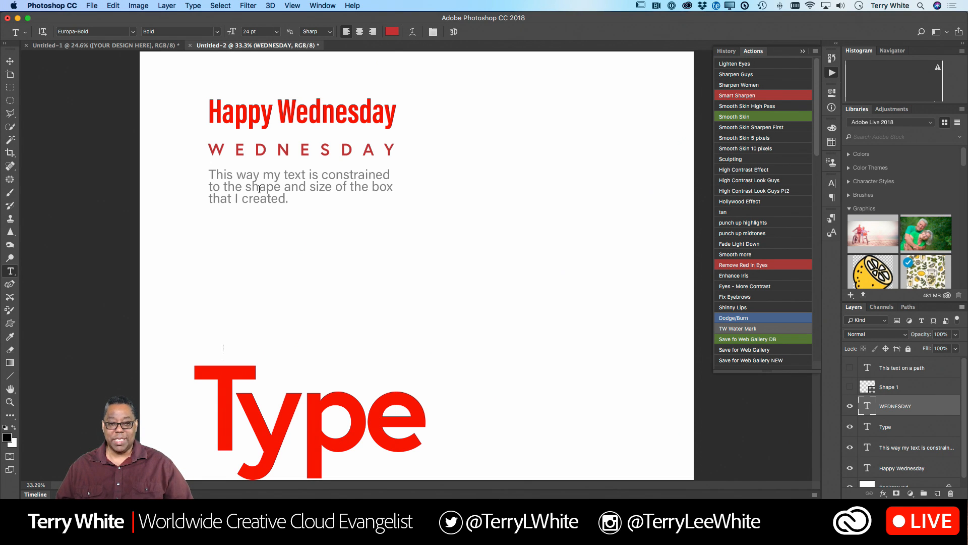
# - Select all of the grey paragraph text and add a new paragraph style while it is selected
pyautogui.click(284, 179)
pyautogui.press('super+a')
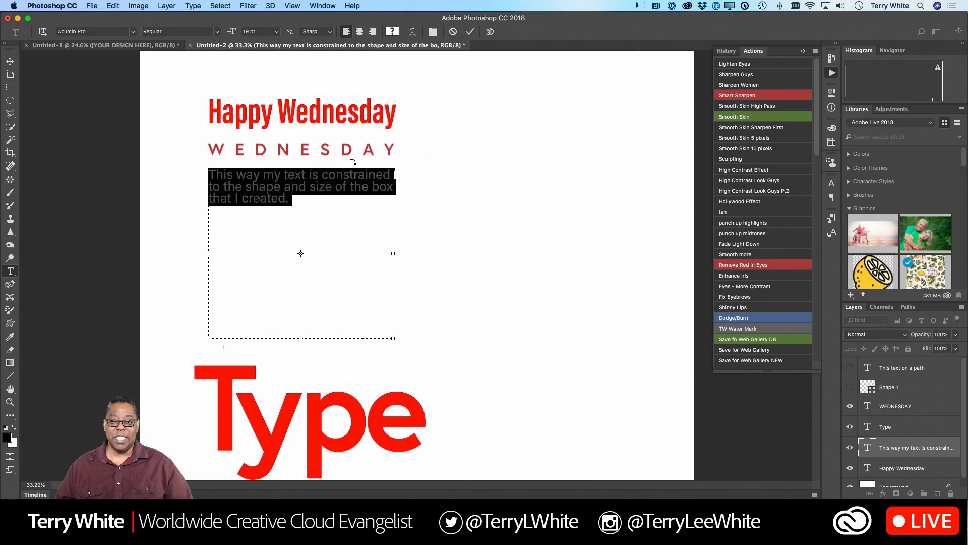
pyautogui.click(320, 5)
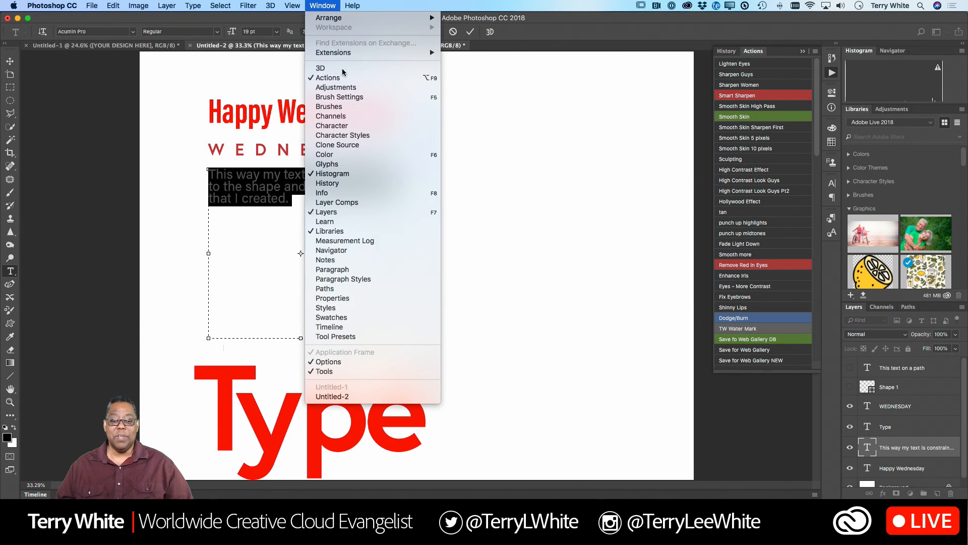
pyautogui.click(366, 280)
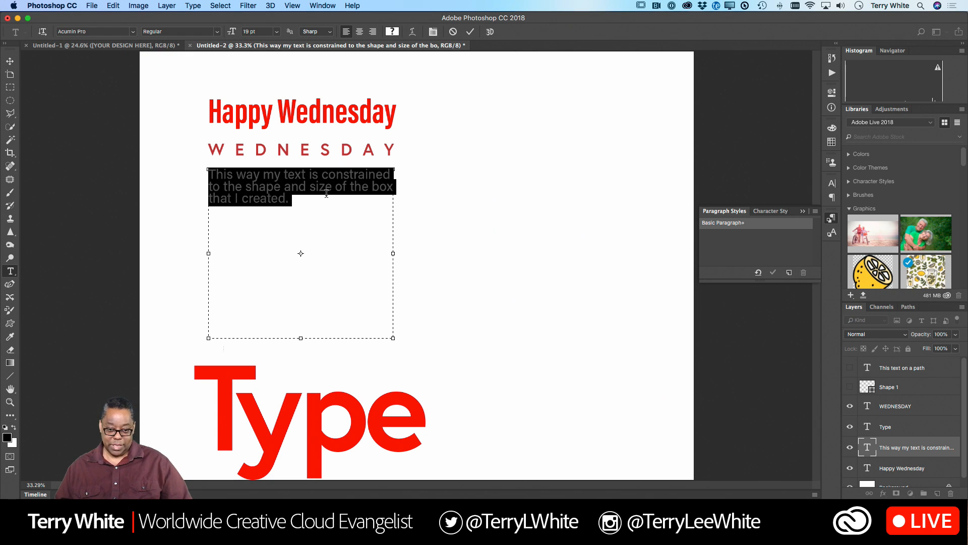
pyautogui.click(789, 272)
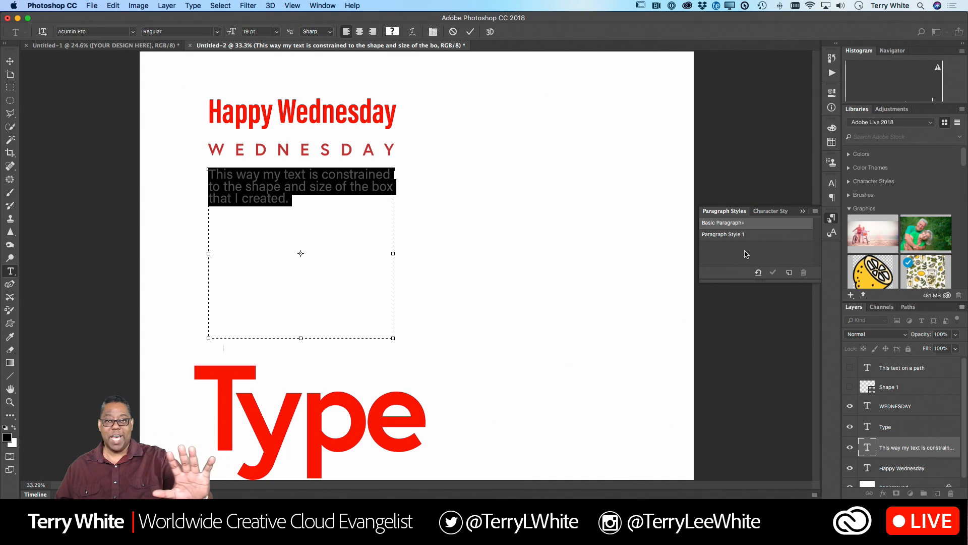
pyautogui.doubleClick(739, 235)
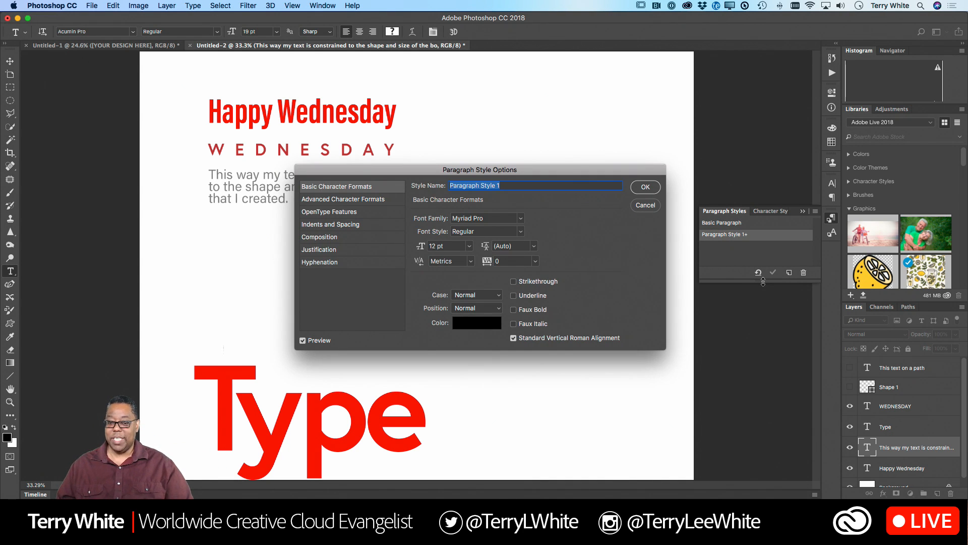
pyautogui.write('Bod')
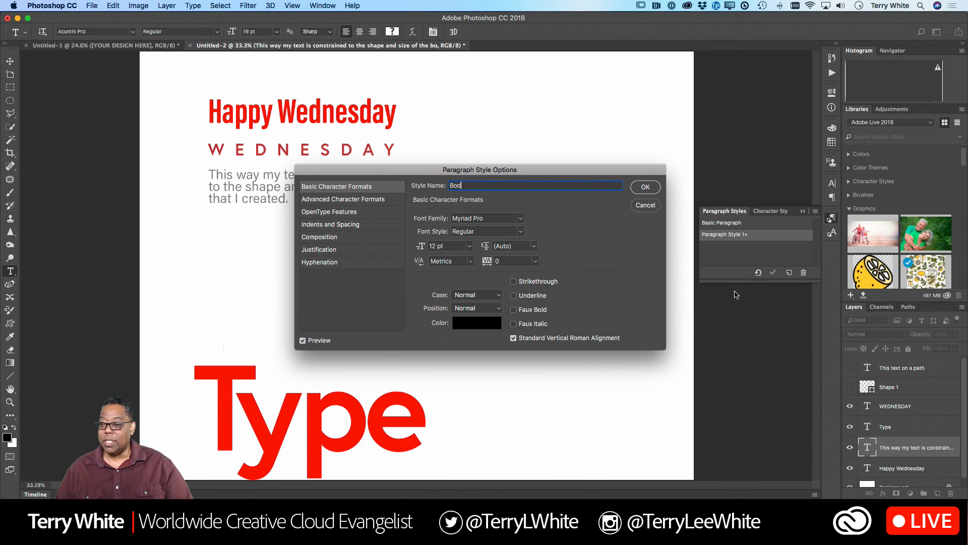
pyautogui.click(646, 206)
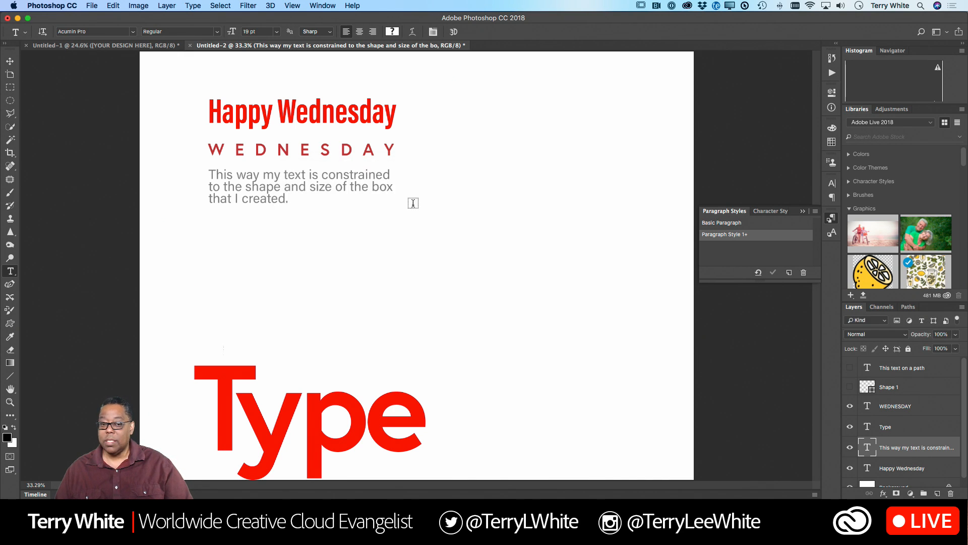
# - Create another paragraph style from a selected part of the grey paragraph text and name it "Body"
pyautogui.click(355, 180)
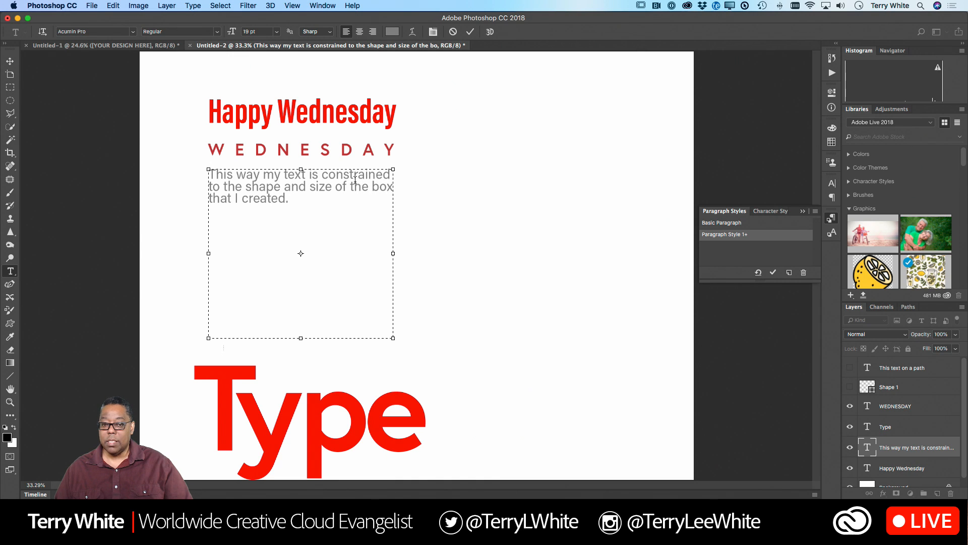
pyautogui.moveTo(356, 188); pyautogui.dragTo(349, 174)
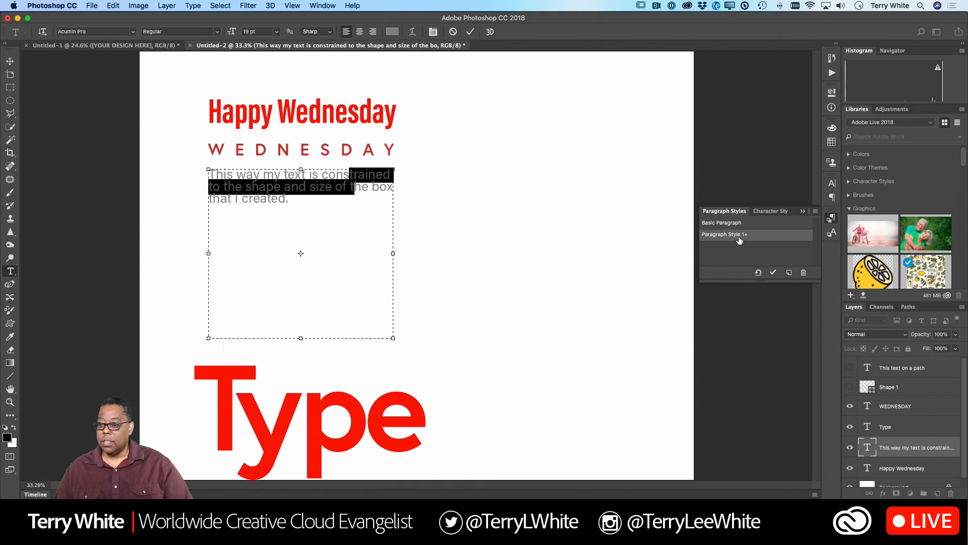
pyautogui.click(790, 272)
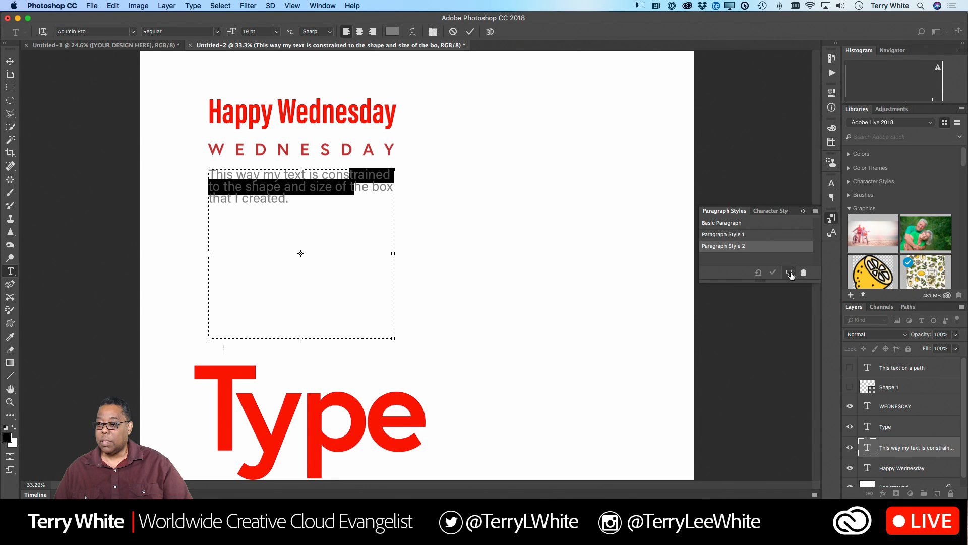
pyautogui.doubleClick(738, 249)
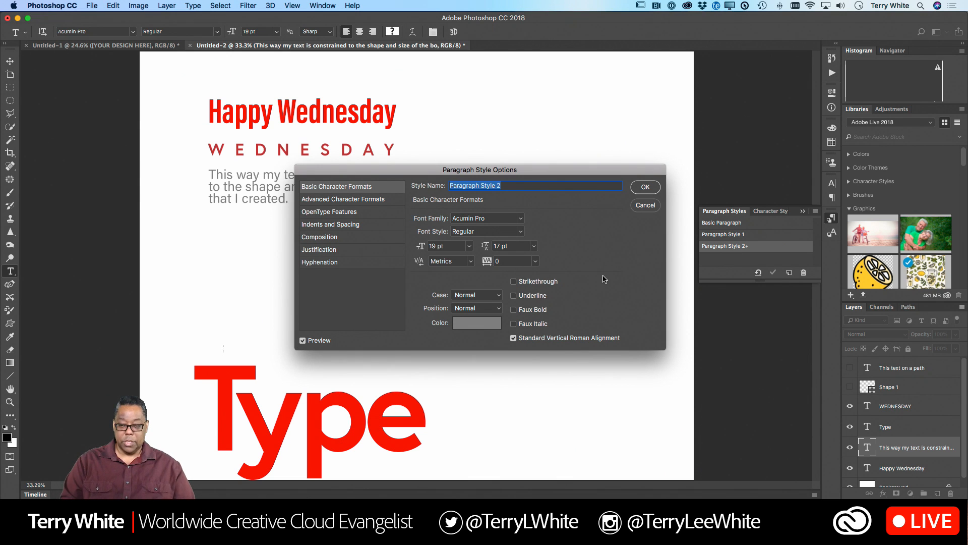
pyautogui.write('Body')
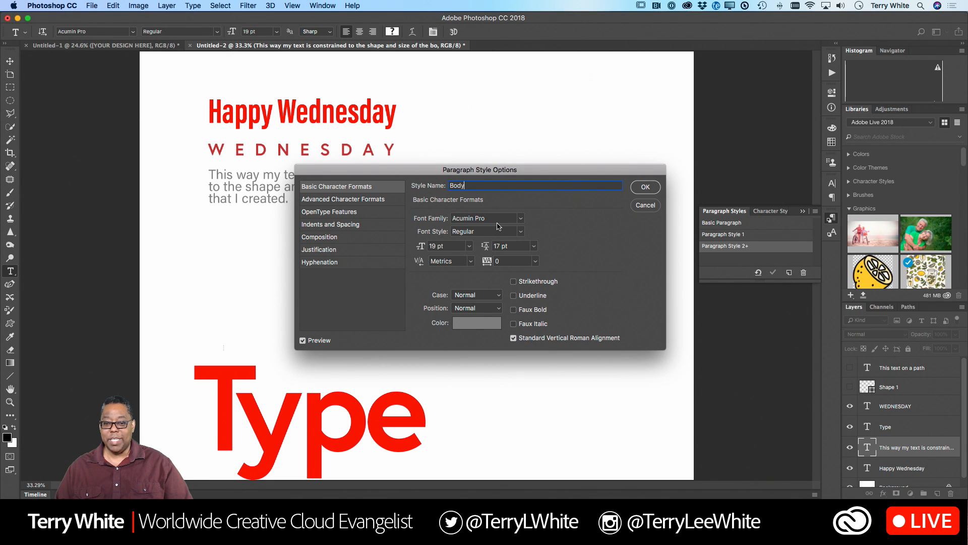
pyautogui.click(641, 190)
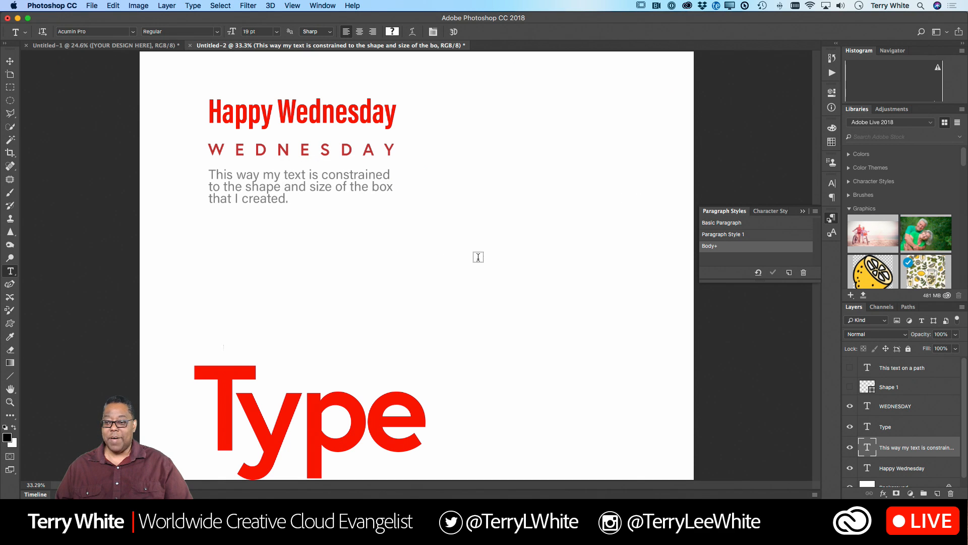
# - Draw a paragraph text box to the right of the word "Type" and enter "This would be body text and needs to be styled."
pyautogui.moveTo(483, 246); pyautogui.dragTo(674, 449)
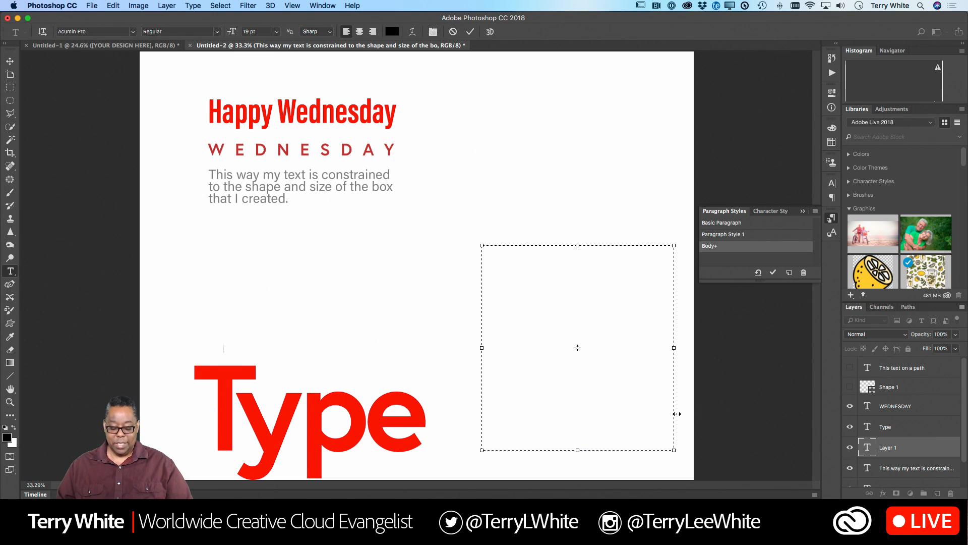
pyautogui.write('This')
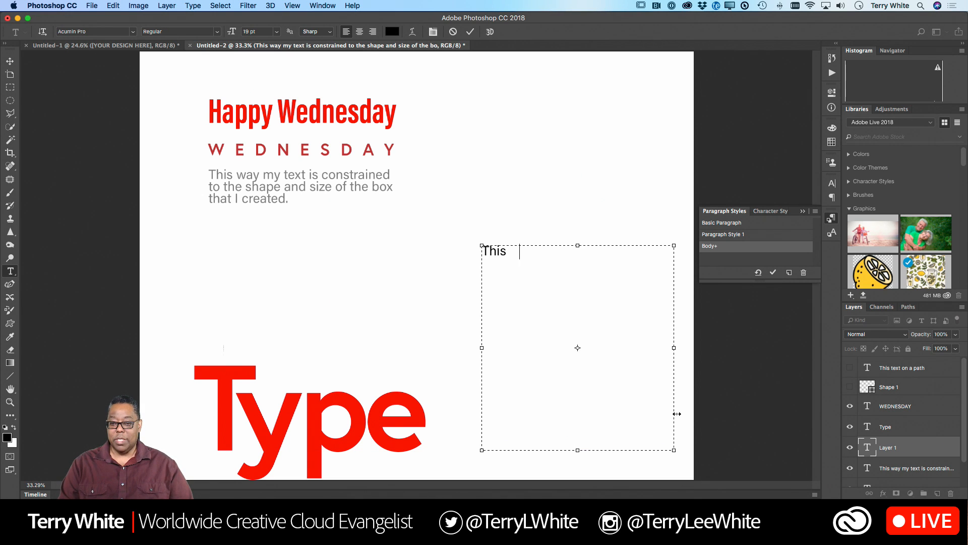
pyautogui.write(' would be body')
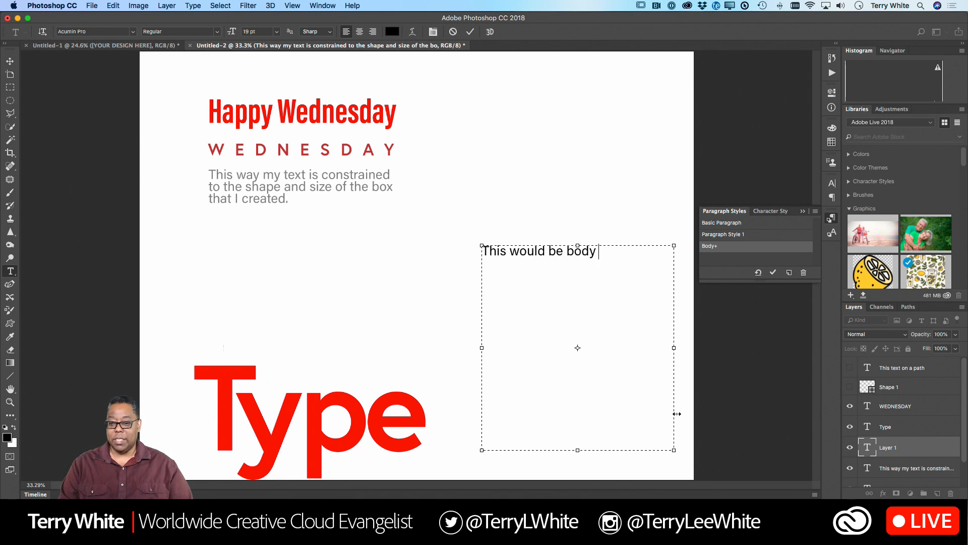
pyautogui.write(' text and n')
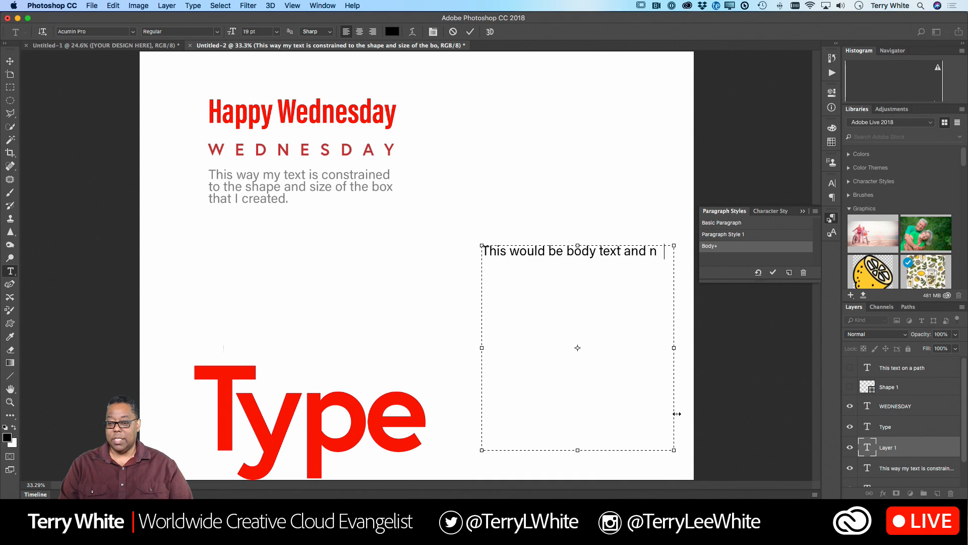
pyautogui.write('eeds to')
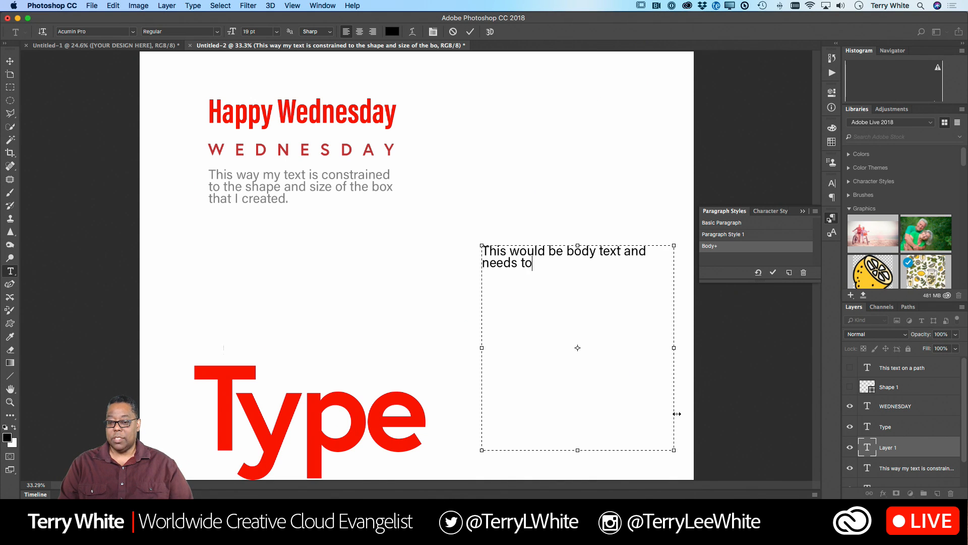
pyautogui.write(' be styled.')
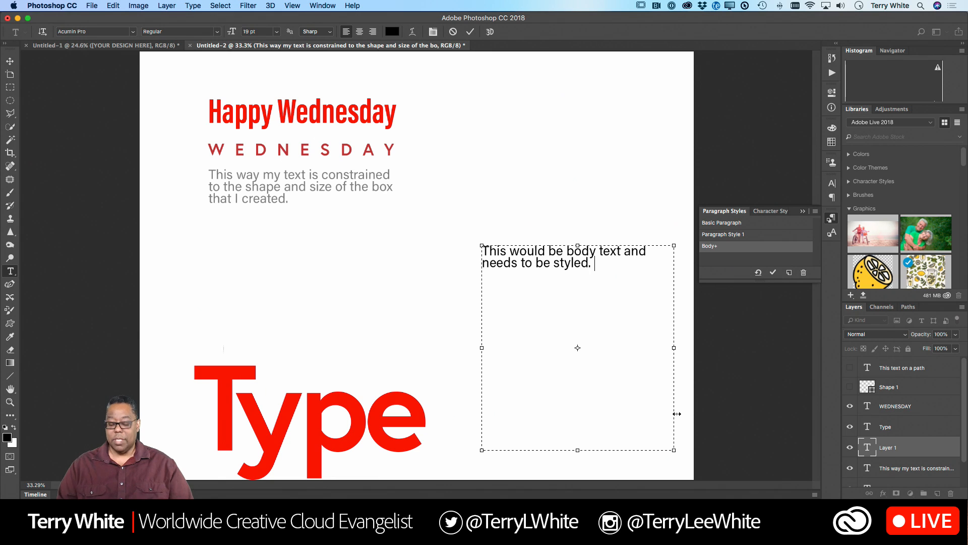
# - Select all of the new paragraph's text, match it to the grey Body paragraph style, and leave text editing
pyautogui.press('super+a')
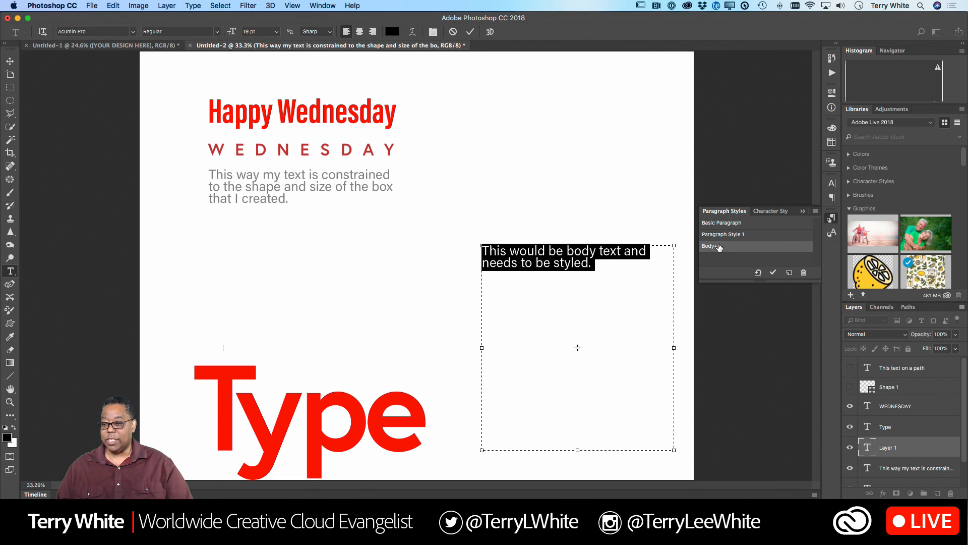
pyautogui.click(772, 272)
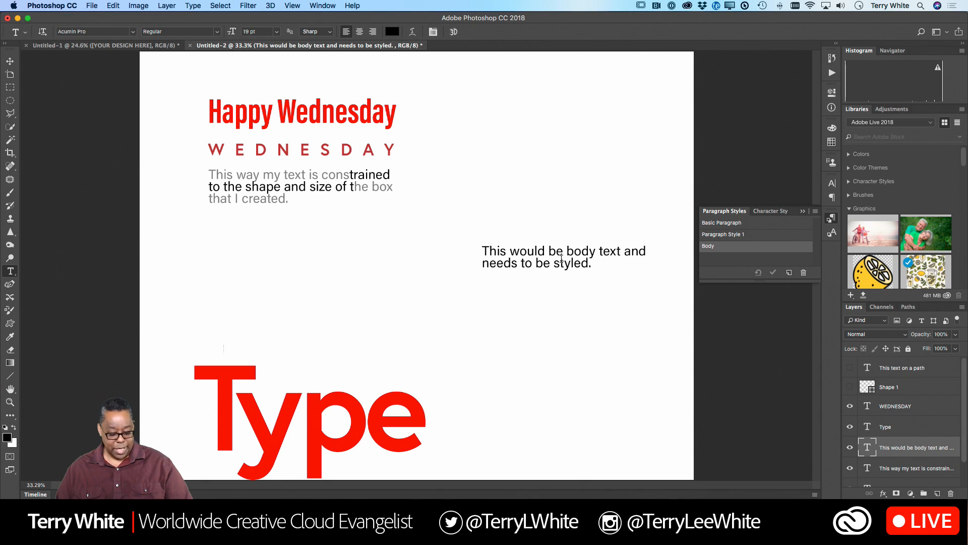
pyautogui.click(298, 174)
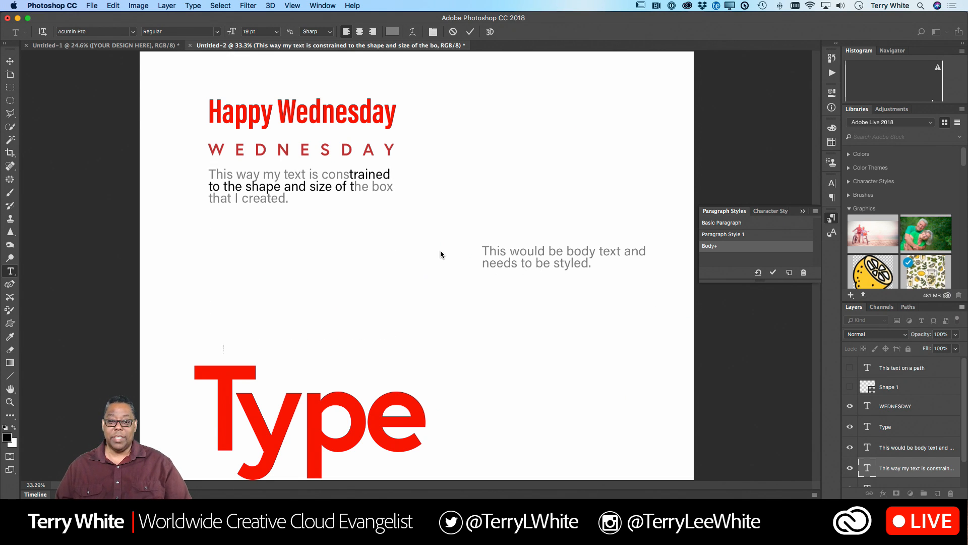
pyautogui.press('Escape')
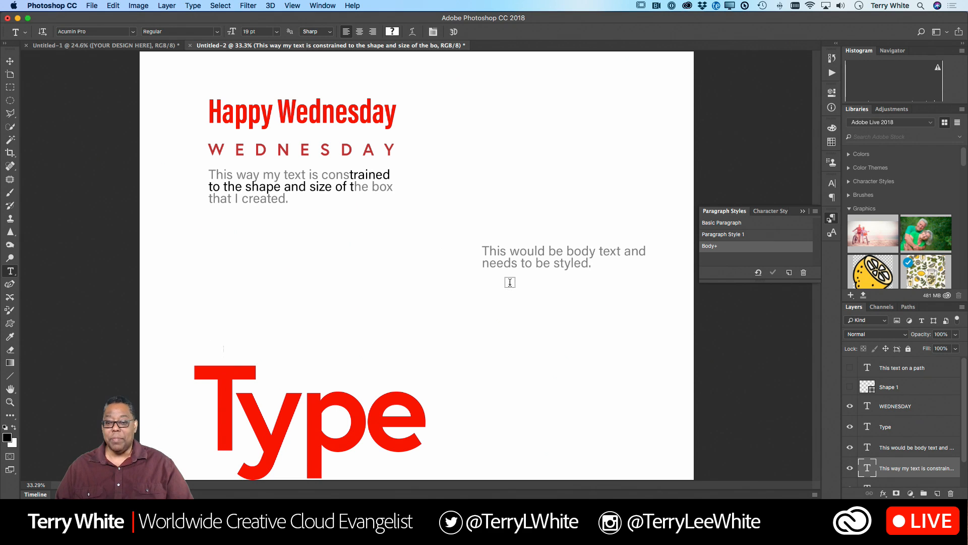
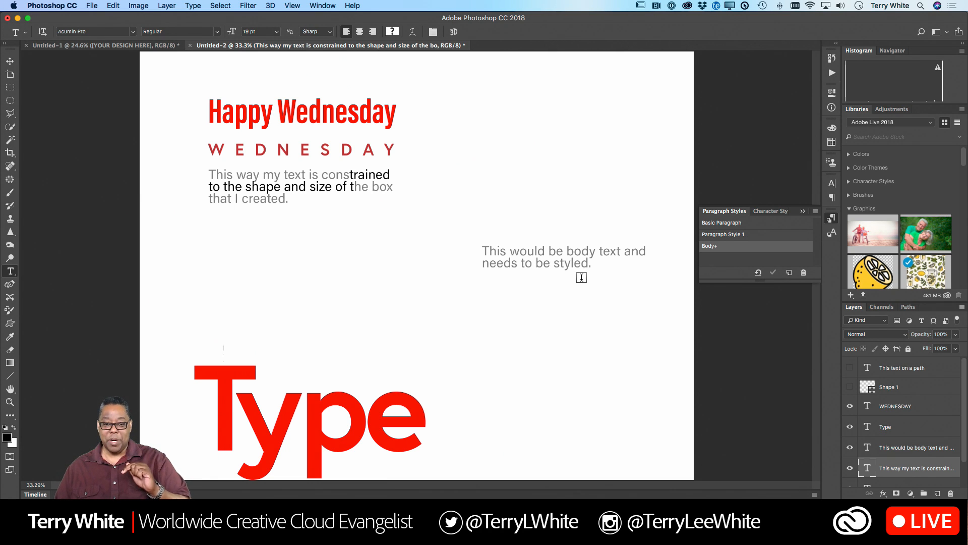
# - Select part of the mixed grey and black paragraph, open the Body paragraph style's options and accept them as they are
pyautogui.click(313, 175)
pyautogui.moveTo(314, 175); pyautogui.dragTo(326, 196)
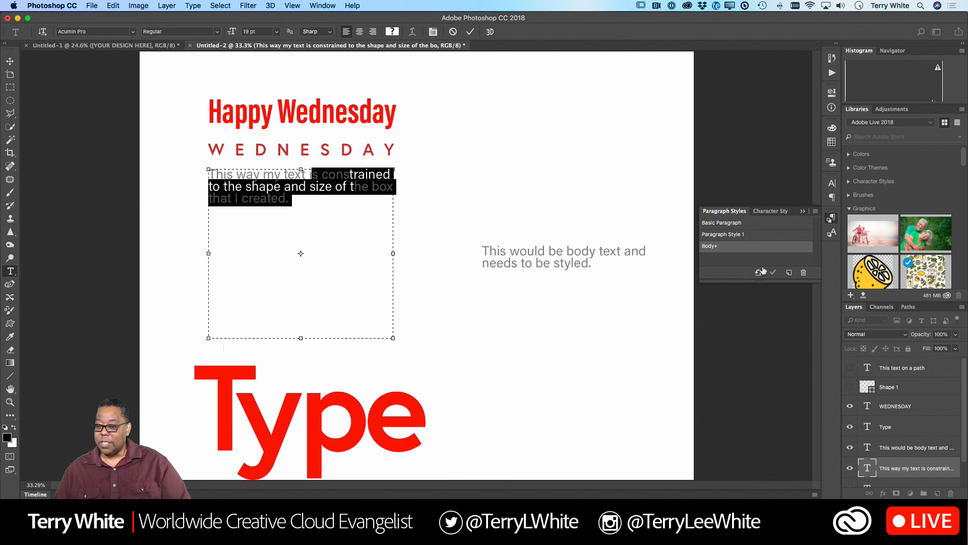
pyautogui.doubleClick(710, 246)
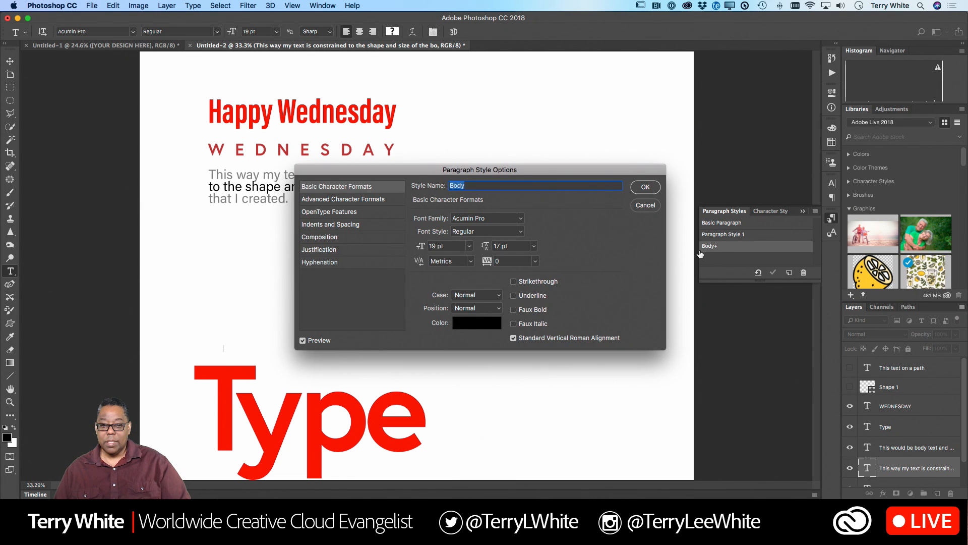
pyautogui.click(642, 187)
# - Select a few grey letters in the paragraph's first line, choose the recently used grey swatch, and clear the text selection
pyautogui.click(298, 198)
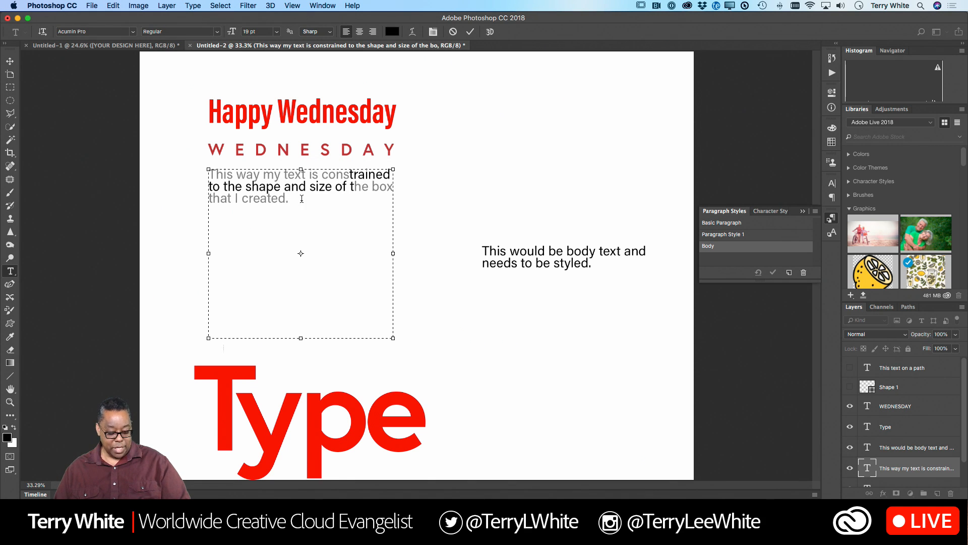
pyautogui.press('super+a')
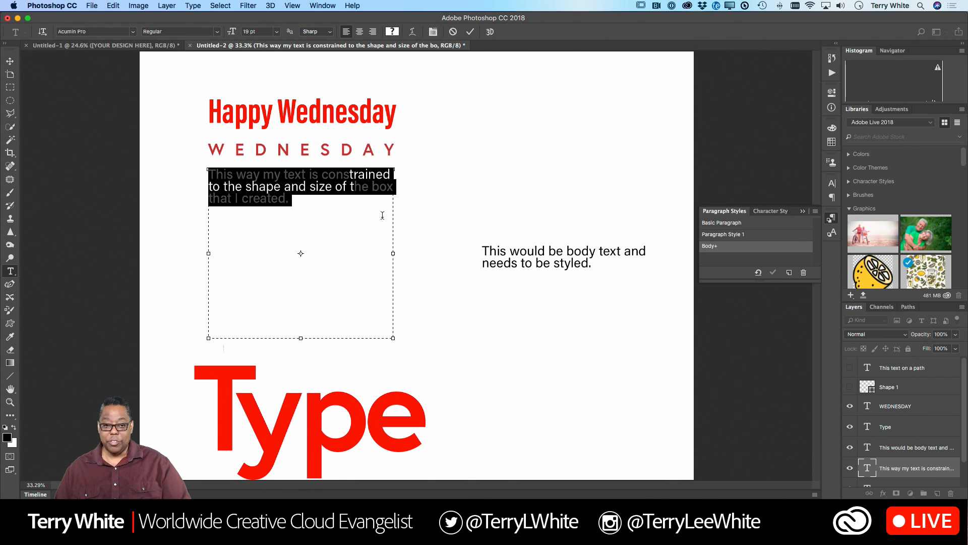
pyautogui.click(353, 196)
pyautogui.moveTo(319, 174); pyautogui.dragTo(295, 174)
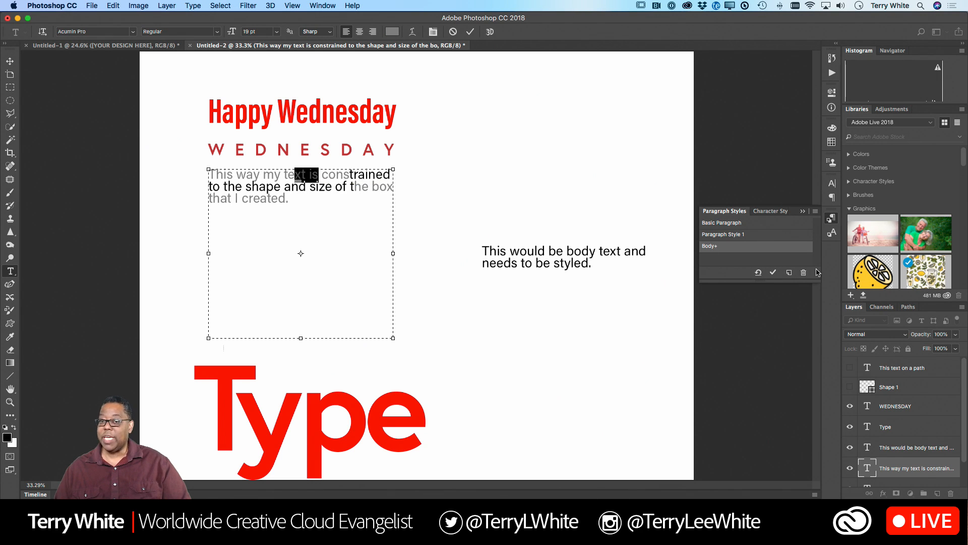
pyautogui.click(831, 143)
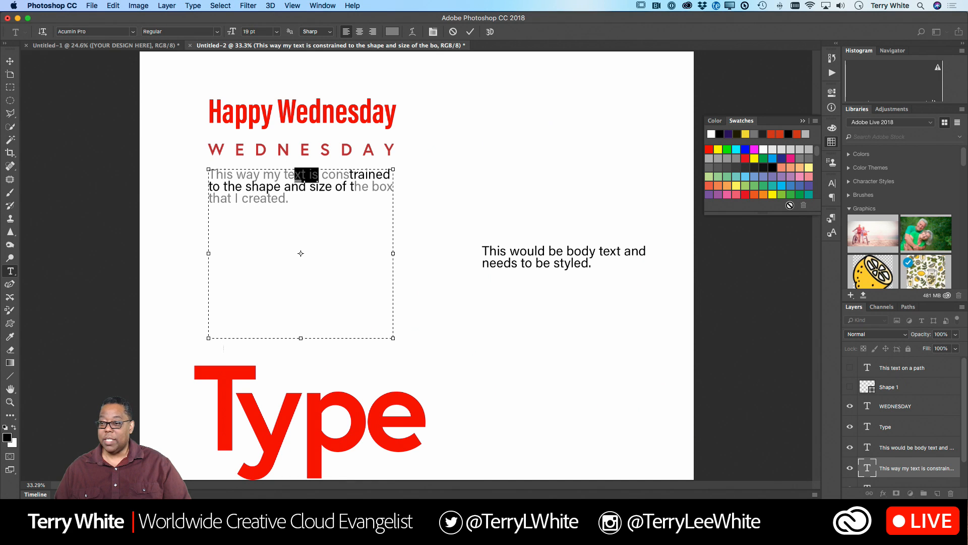
pyautogui.click(755, 133)
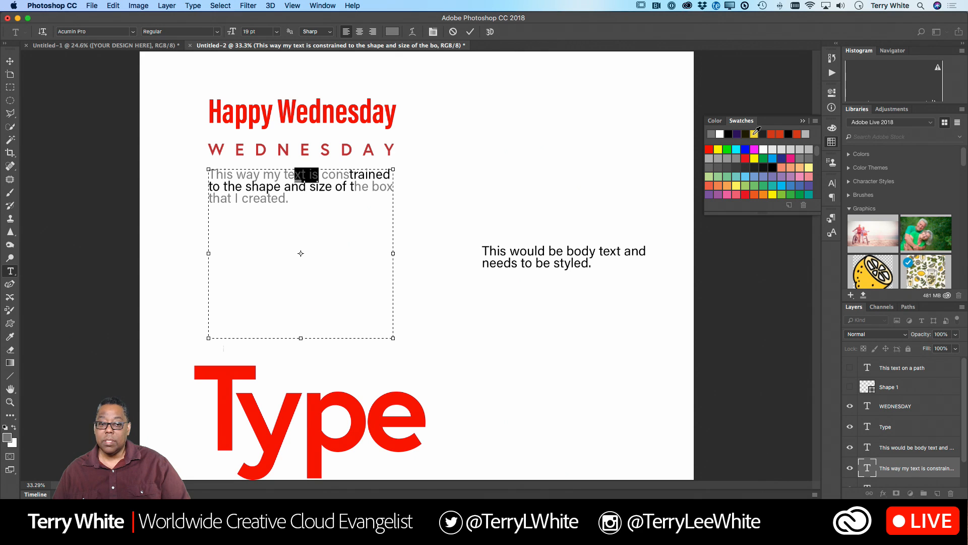
pyautogui.click(324, 185)
pyautogui.moveTo(321, 177); pyautogui.dragTo(366, 174)
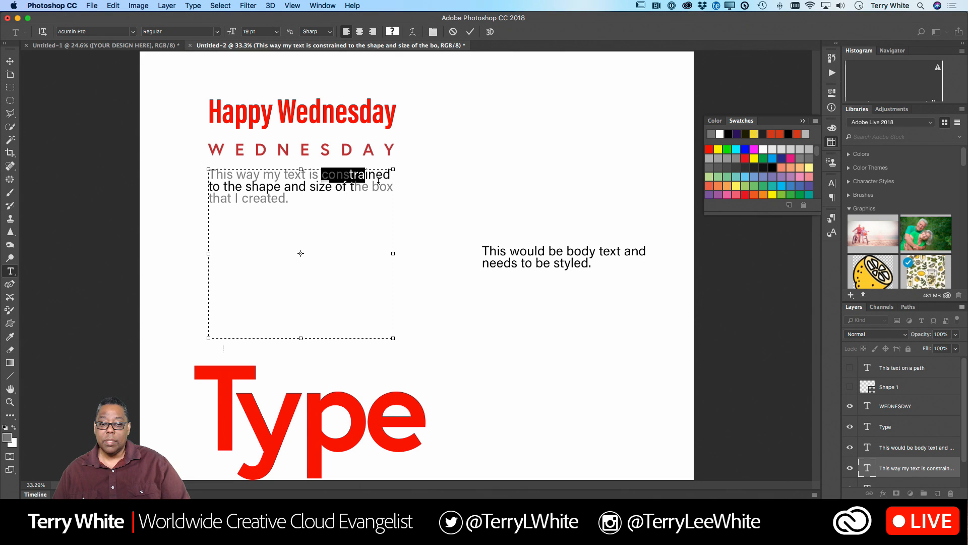
pyautogui.click(366, 192)
# - Switch to Adobe InDesign CC 2018
pyautogui.press('super+Tab')
pyautogui.press('super+Tab')
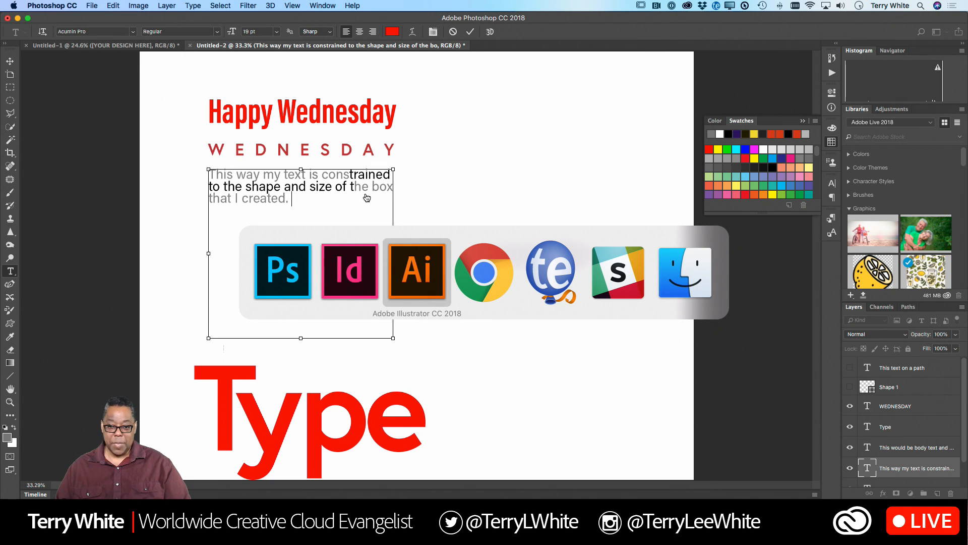
pyautogui.click(290, 286)
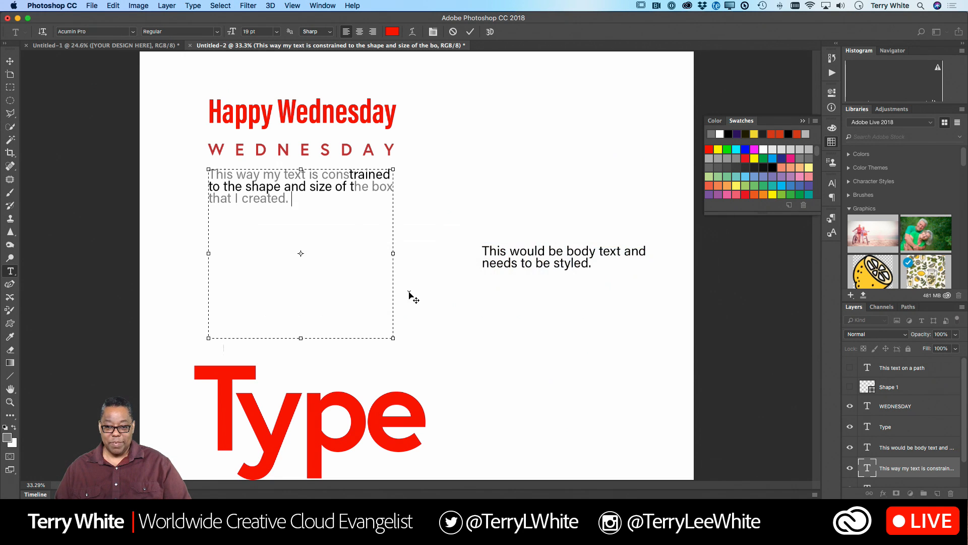
pyautogui.press('super+Tab')
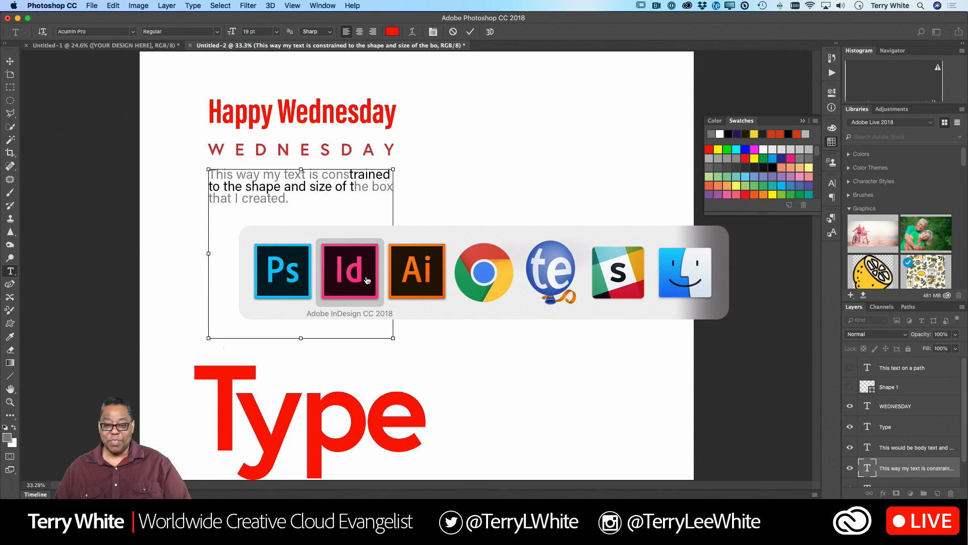
pyautogui.click(367, 279)
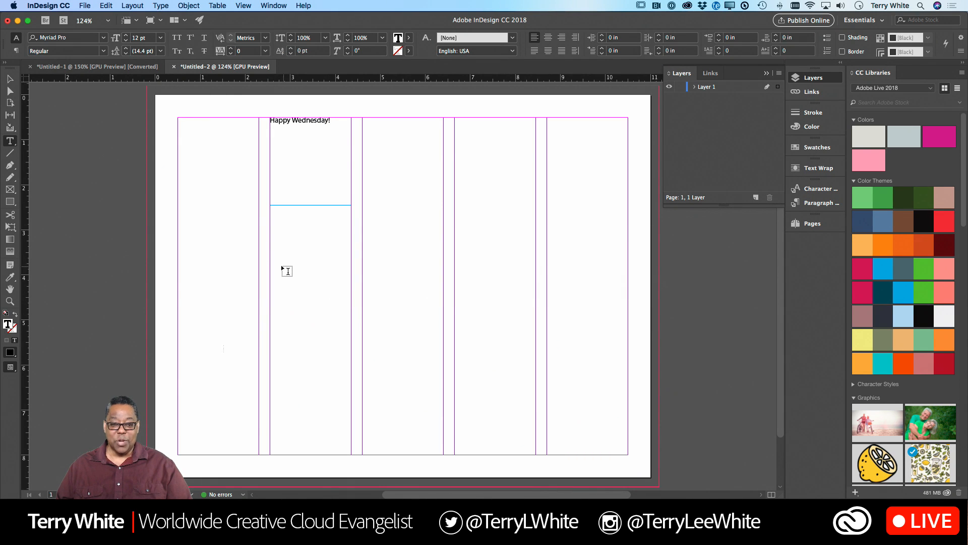
# - Draw a text frame in the second column below "Happy Wednesday!" and enter "This is going to be our body text"
pyautogui.moveTo(271, 260); pyautogui.dragTo(351, 403)
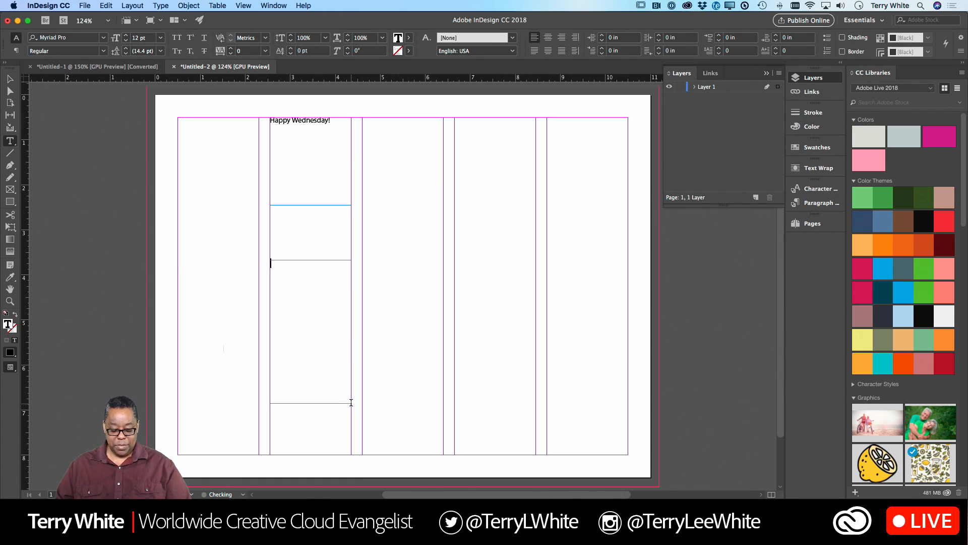
pyautogui.write('This I')
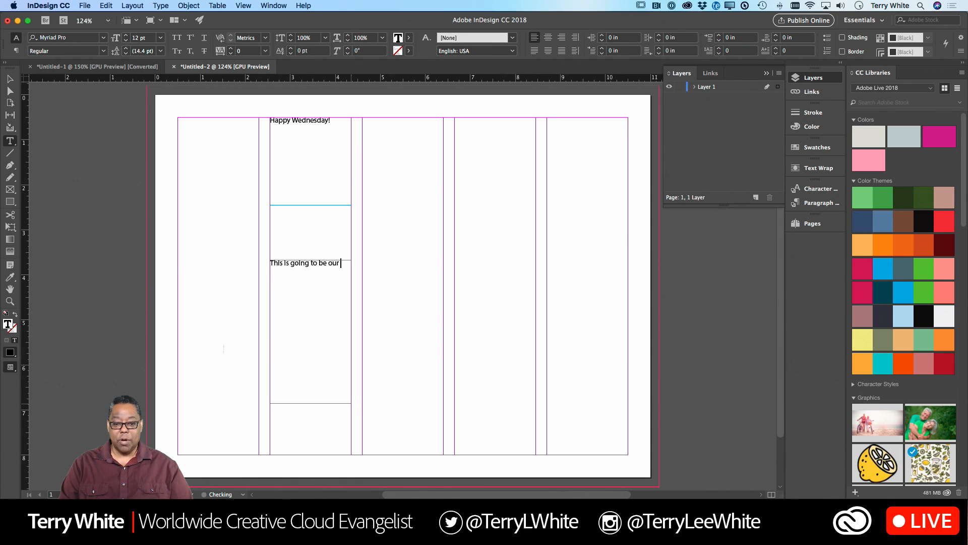
pyautogui.write('s going to be our do')
pyautogui.write('ody')
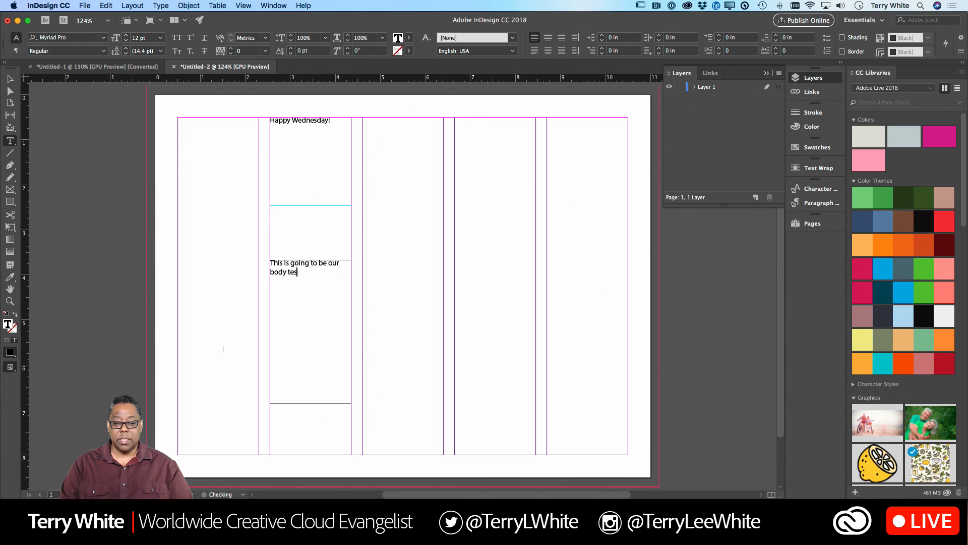
# - Select all of the new frame's text and set its font to Acumin Pro Regular
pyautogui.press('super+a')
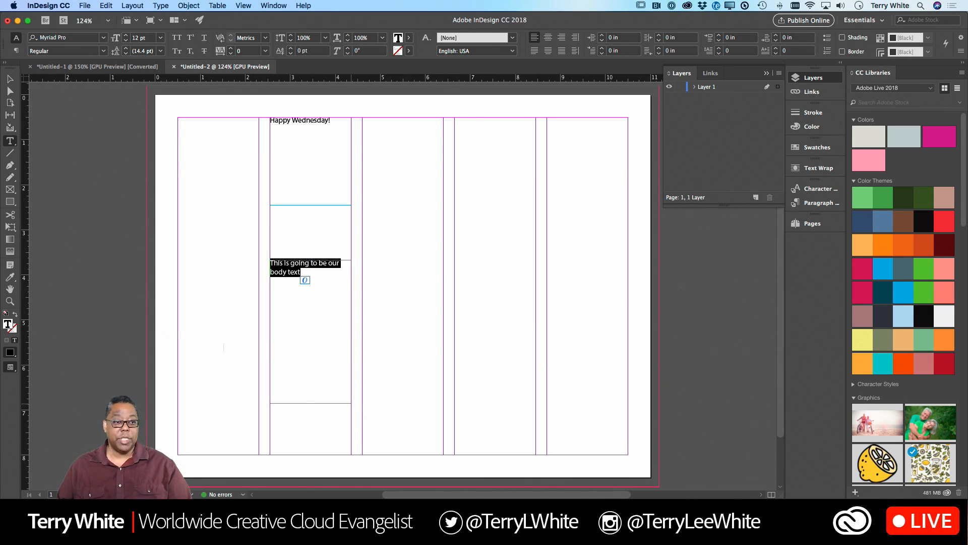
pyautogui.click(78, 38)
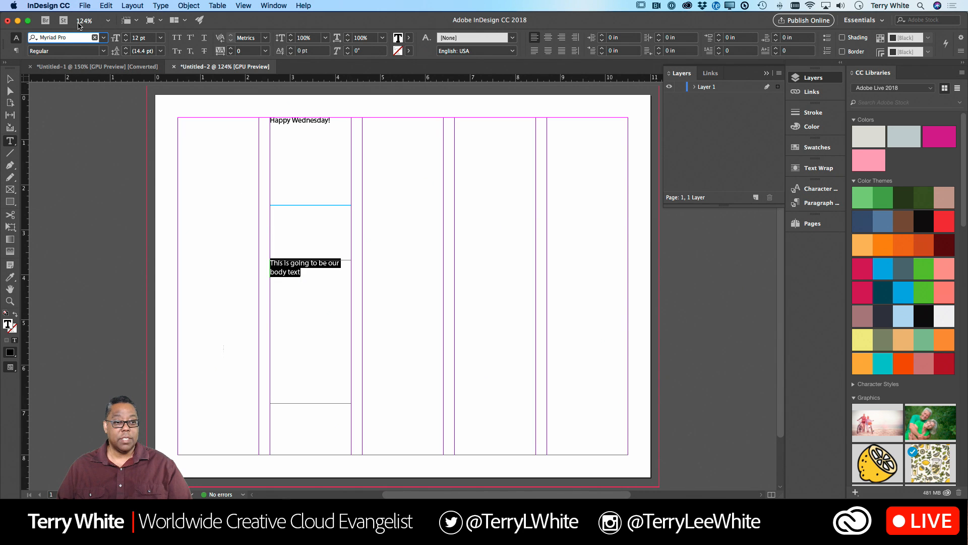
pyautogui.tripleClick(79, 38)
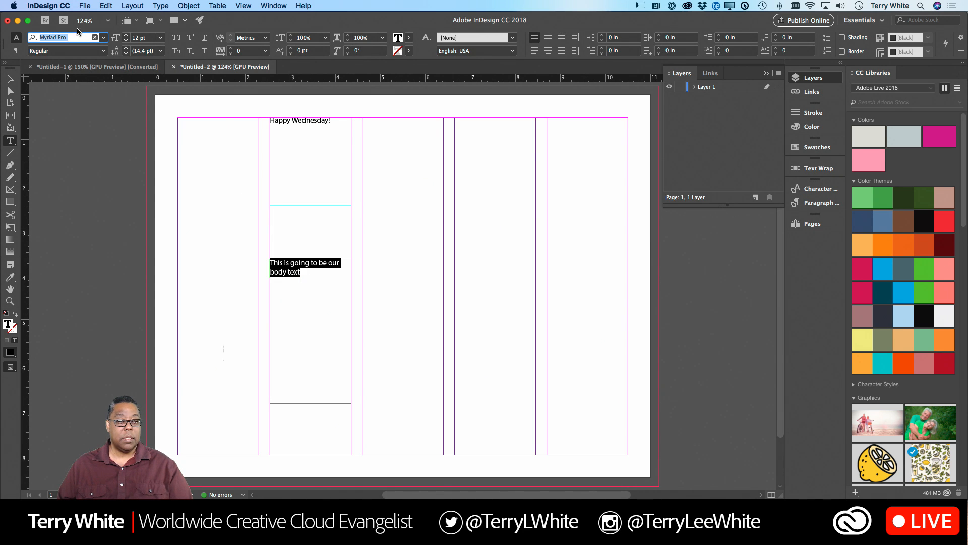
pyautogui.write('ac')
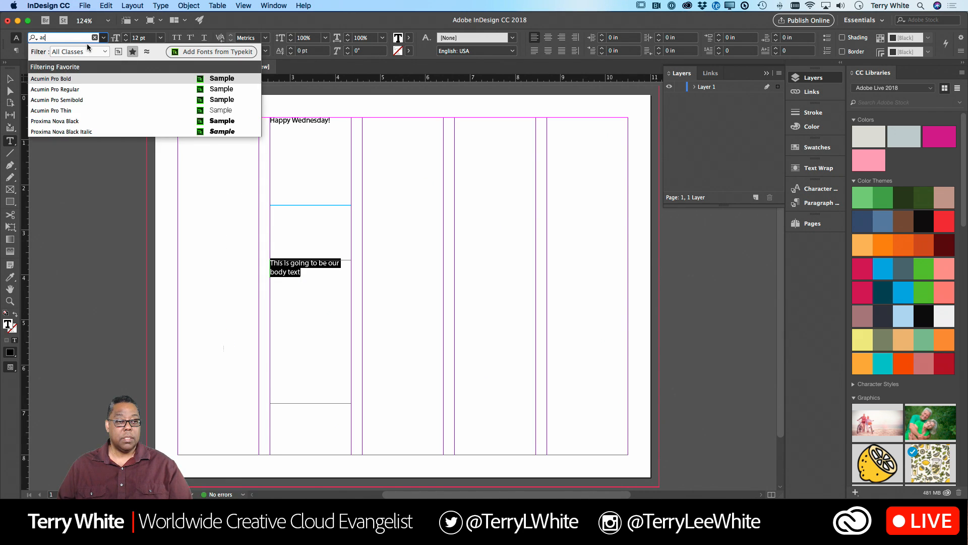
pyautogui.click(72, 91)
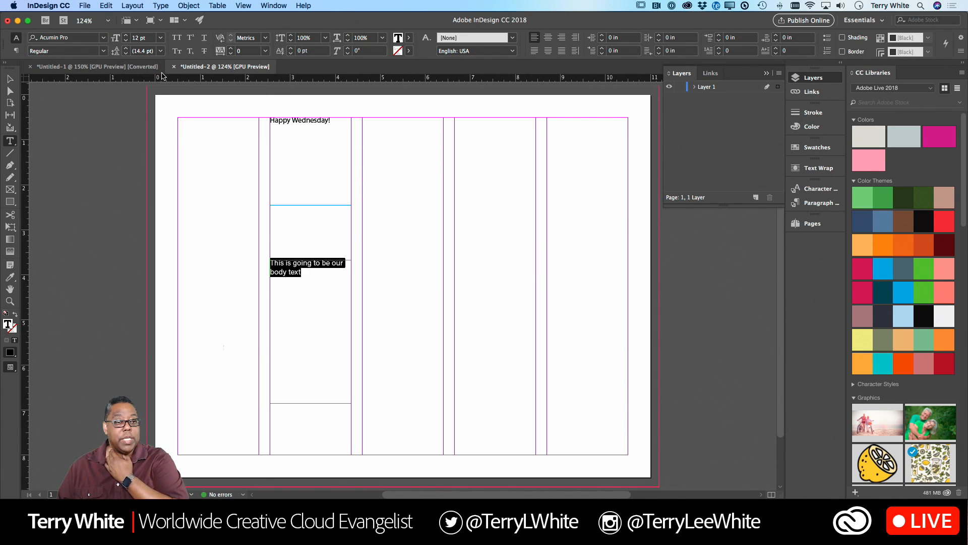
# - Set the selected body text's font size to 19 pt and its leading to 17 pt
pyautogui.press('Tab')
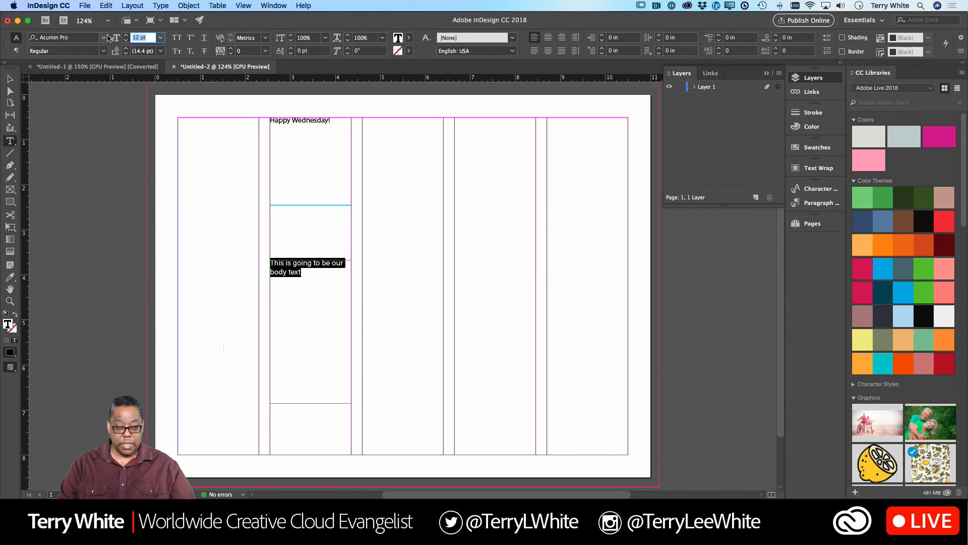
pyautogui.write('19')
pyautogui.press('Tab')
pyautogui.write('17')
pyautogui.press('Tab')
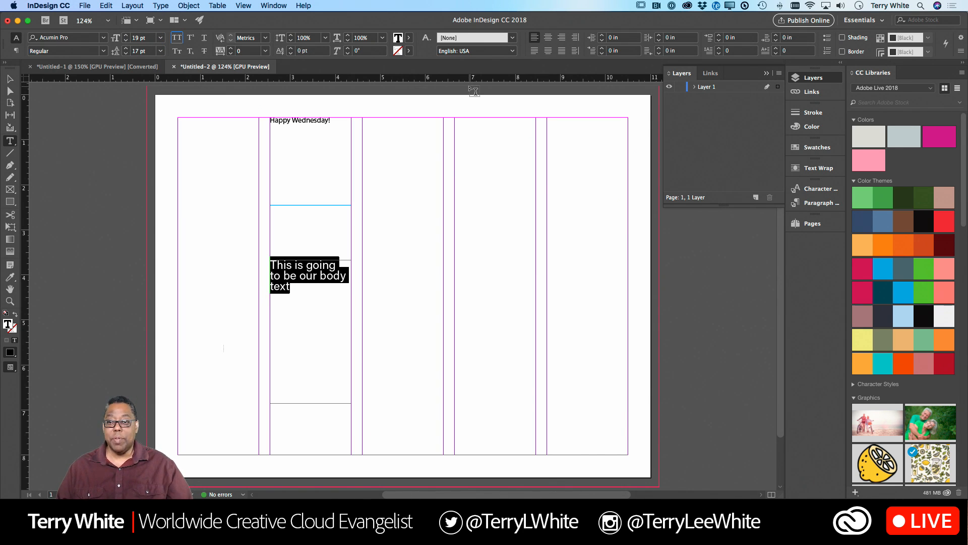
# - Switch to Photoshop, select some grey letters in the paragraph, and add only their text color to the Adobe Live 2018 library
pyautogui.press('super+Tab')
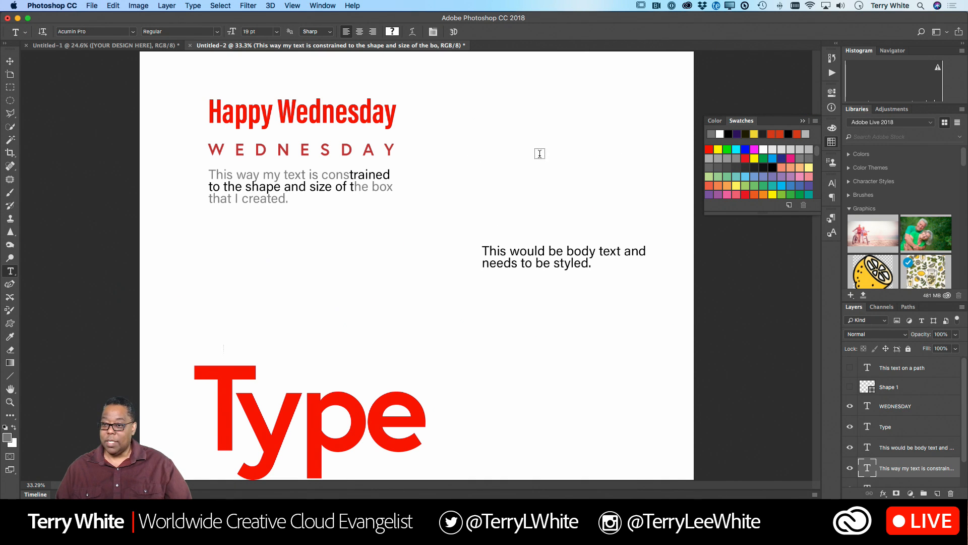
pyautogui.moveTo(324, 174); pyautogui.dragTo(297, 174)
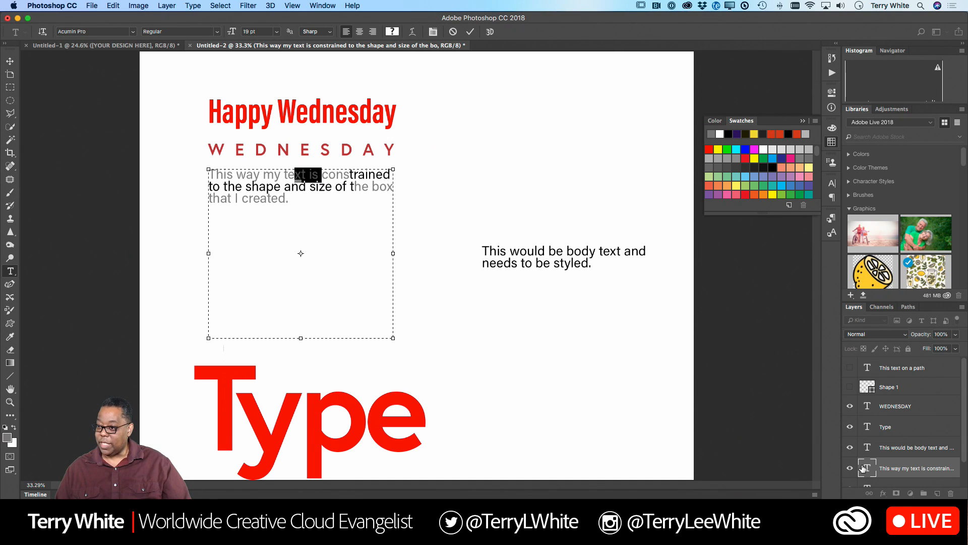
pyautogui.click(851, 295)
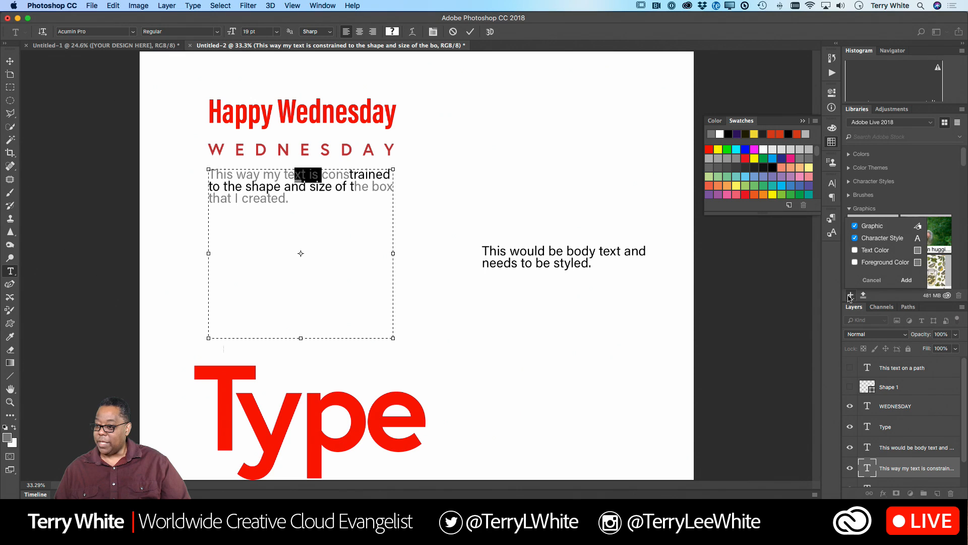
pyautogui.click(854, 250)
pyautogui.click(906, 280)
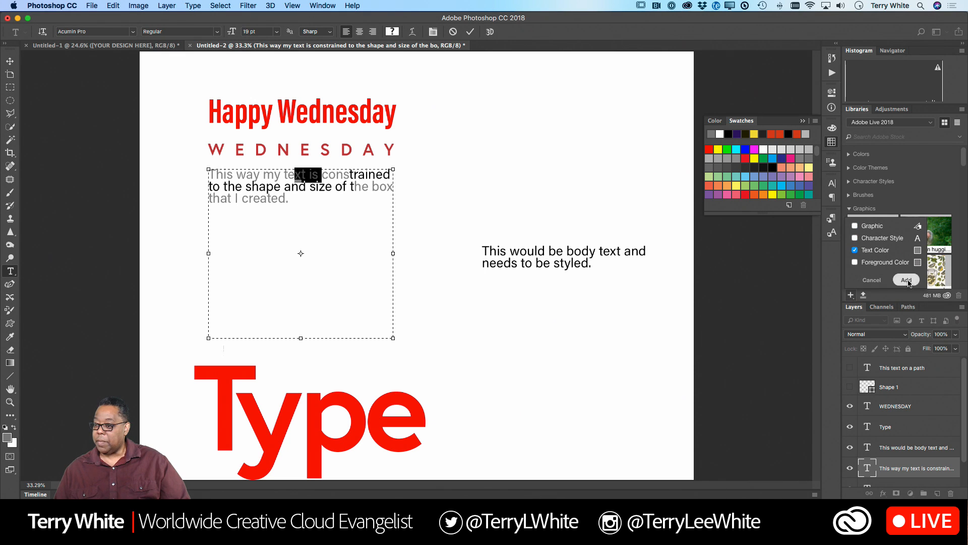
# - Switch back to InDesign and apply the library's grey #8A8A8A to the selected body text
pyautogui.press('super+Tab')
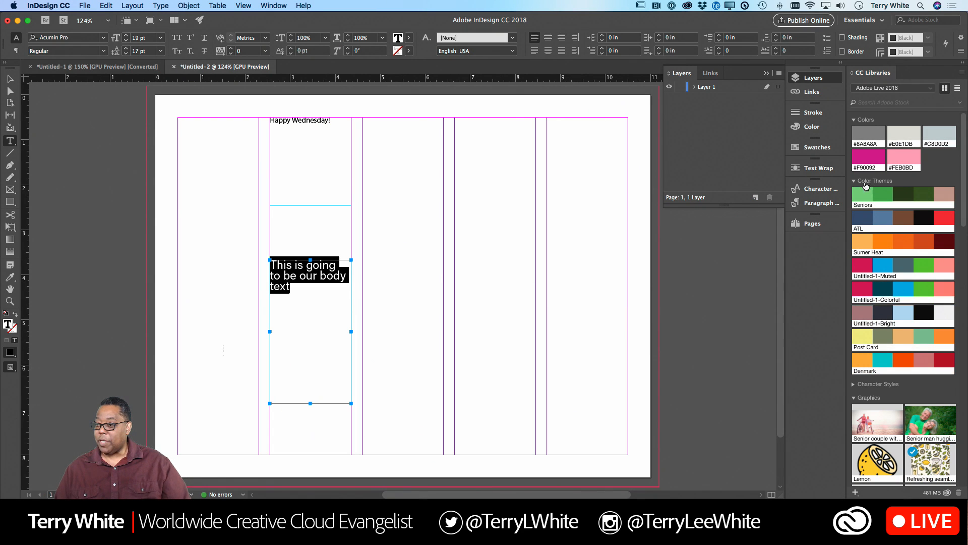
pyautogui.click(876, 137)
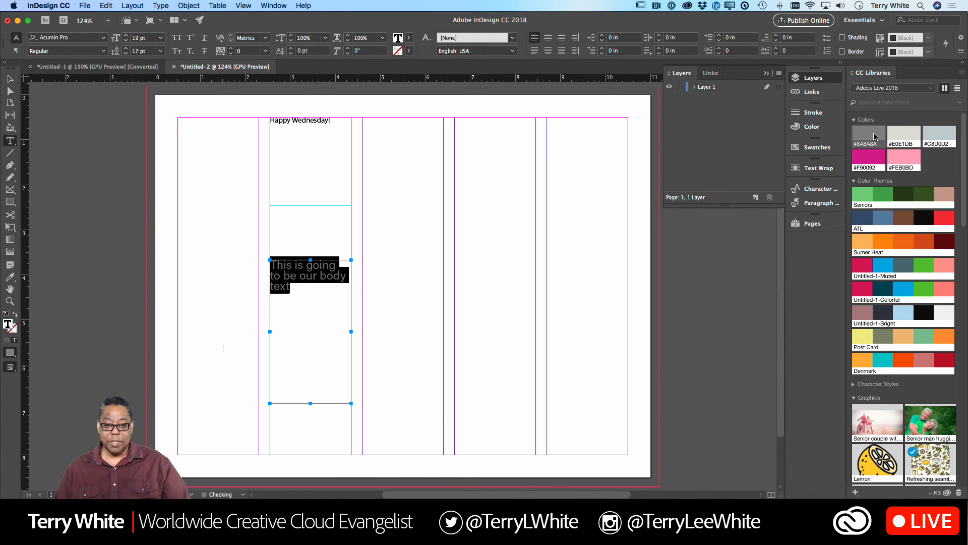
# - Display the Paragraph formatting controls and dock them below Pages
pyautogui.click(265, 5)
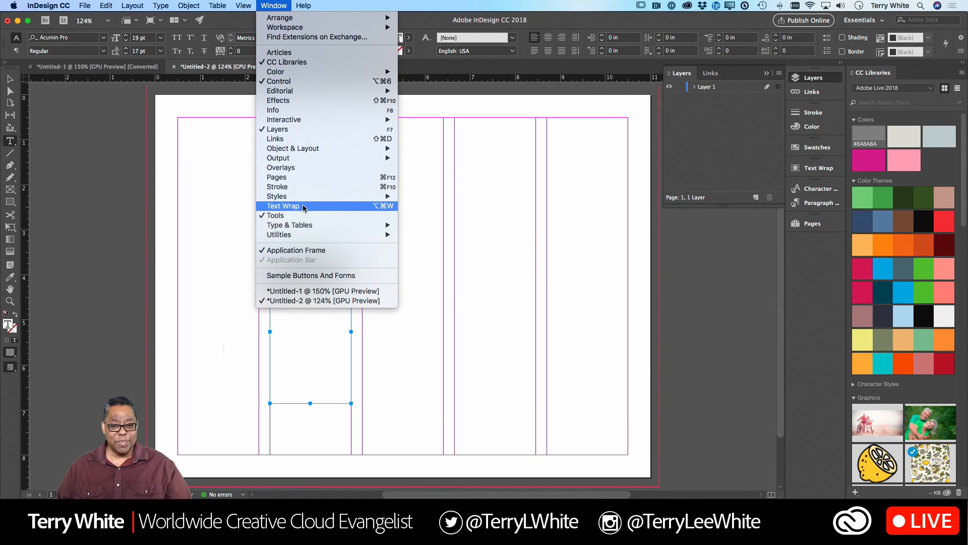
pyautogui.moveTo(303, 225)
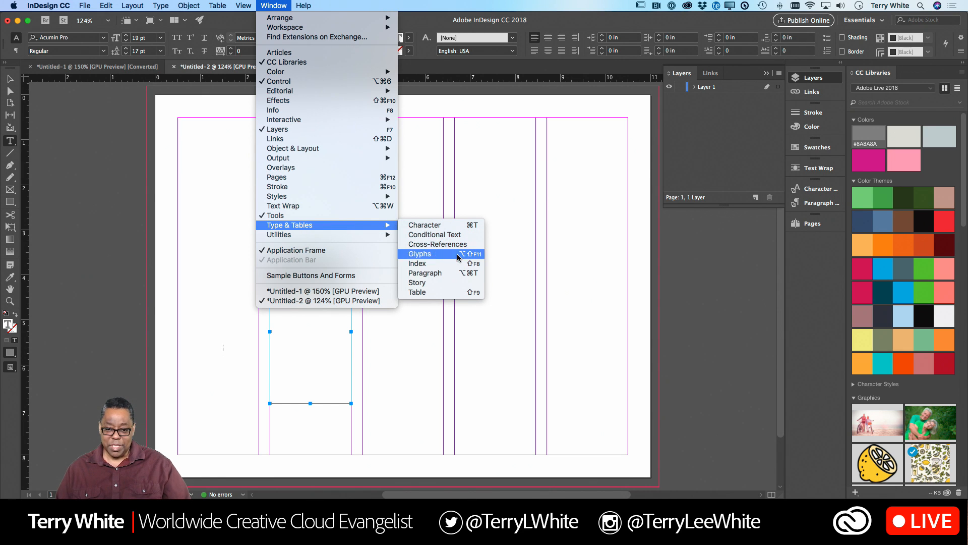
pyautogui.click(447, 273)
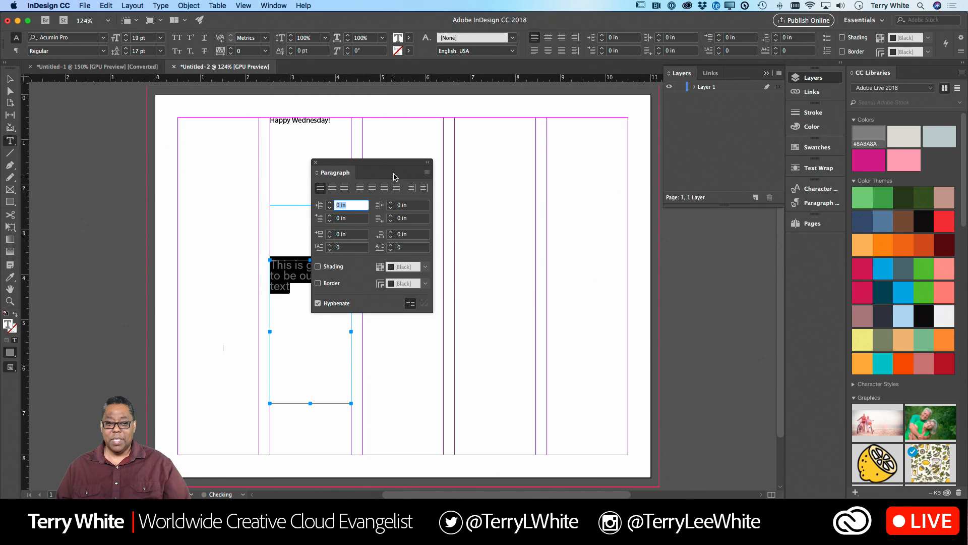
pyautogui.moveTo(388, 164); pyautogui.dragTo(817, 237)
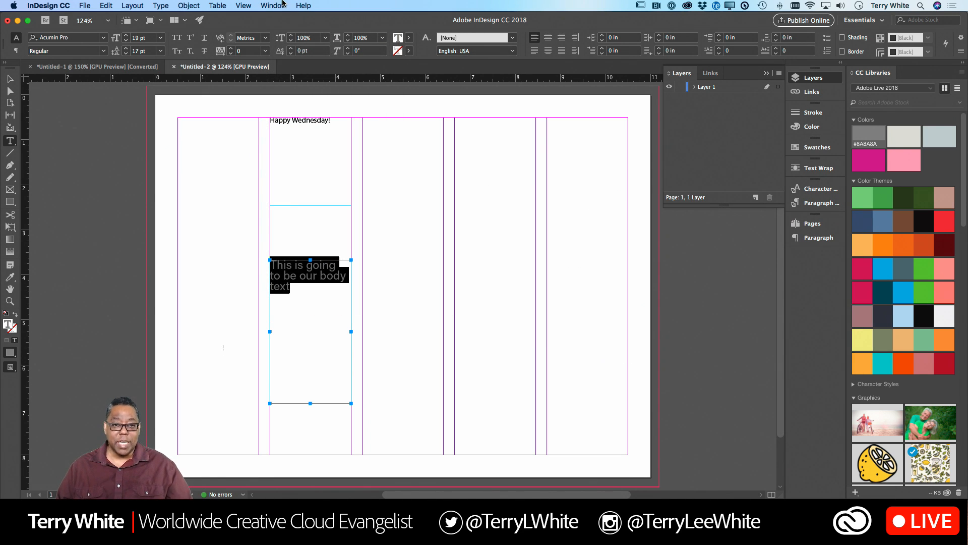
# - Display the paragraph styles and create a new paragraph style while the grey body text is selected
pyautogui.click(277, 5)
pyautogui.moveTo(307, 196)
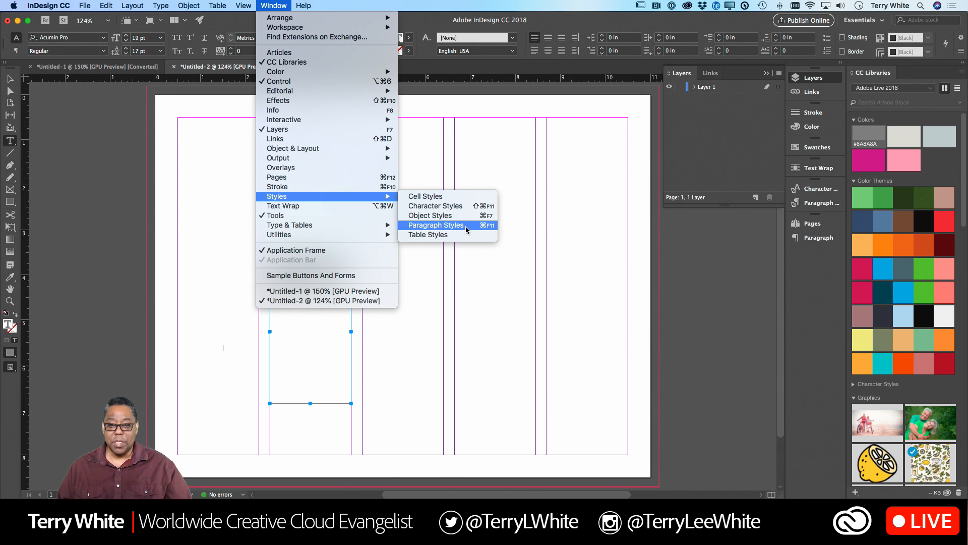
pyautogui.click(486, 230)
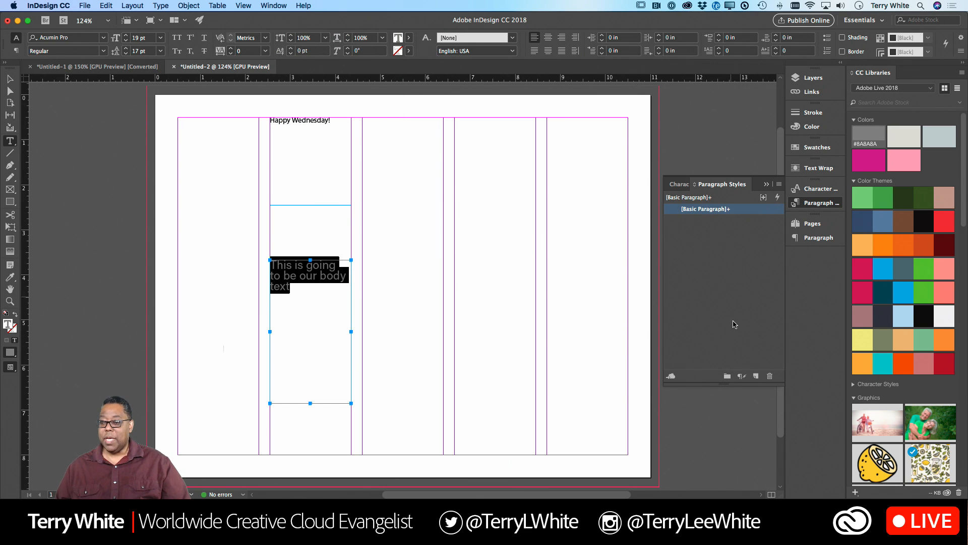
pyautogui.click(756, 376)
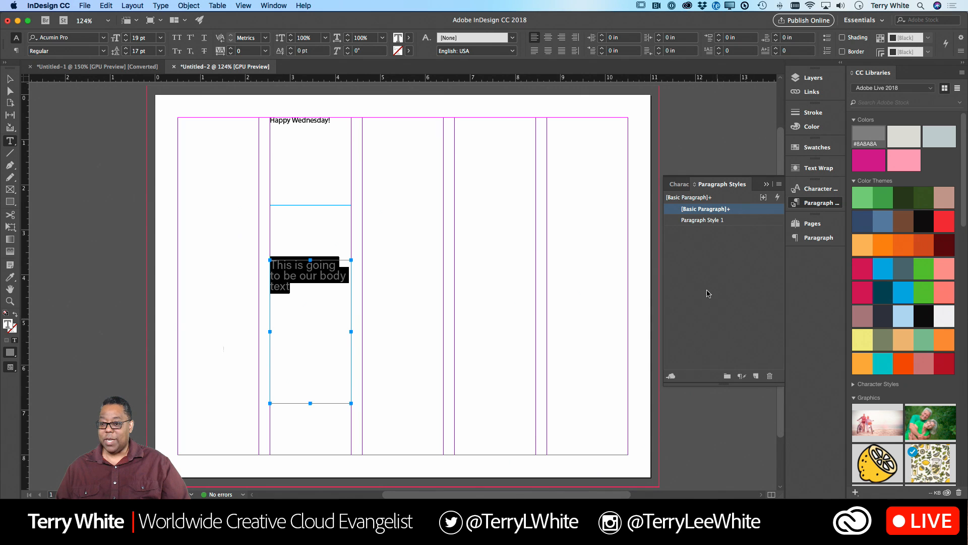
# - Rename the new paragraph style as "body"
pyautogui.doubleClick(700, 221)
pyautogui.write('body')
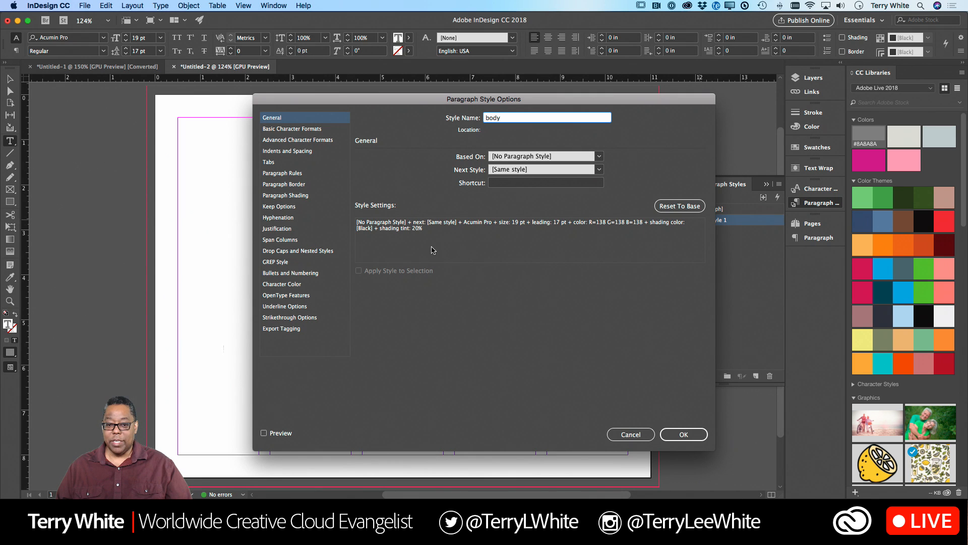
pyautogui.click(685, 437)
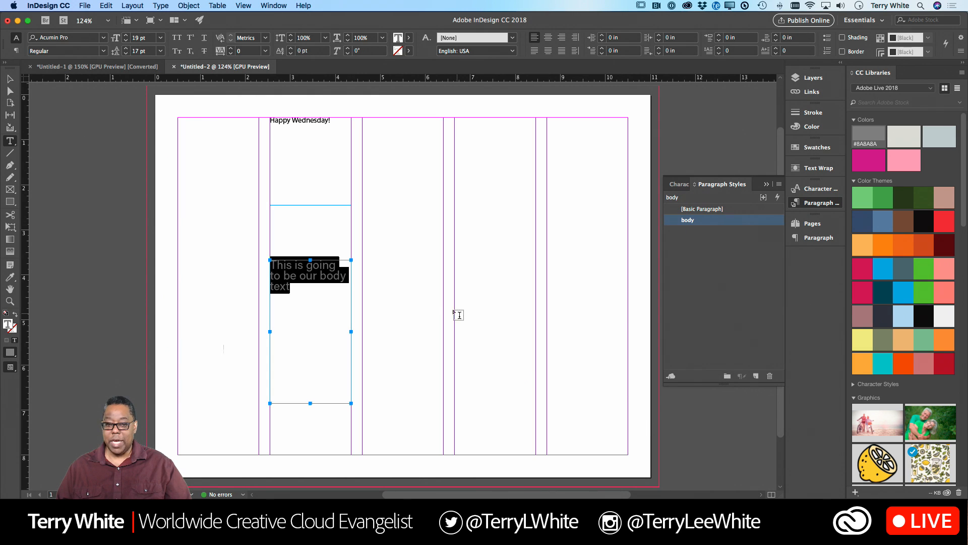
# - Create a text frame in the column beside the body text and enter "this is something new."
pyautogui.click(409, 273)
pyautogui.moveTo(362, 205); pyautogui.dragTo(442, 335)
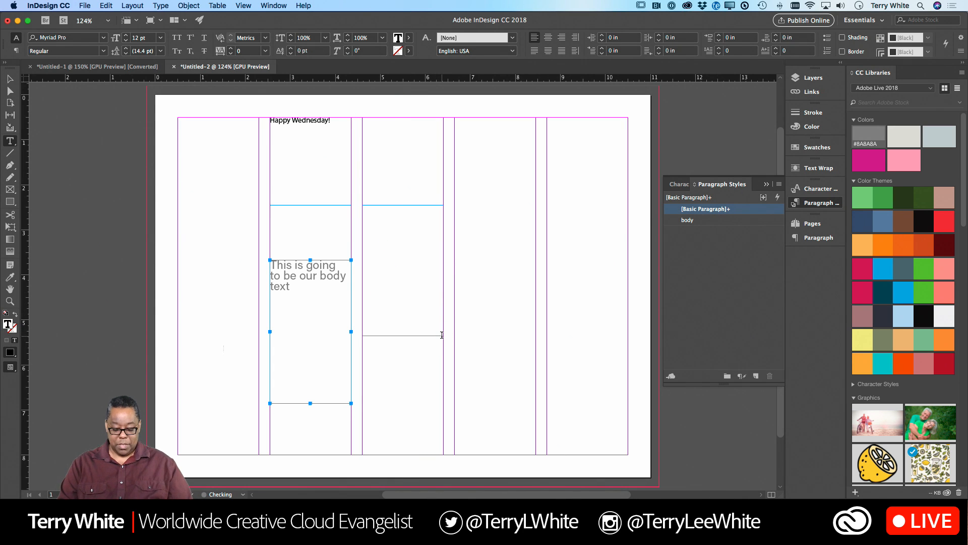
pyautogui.write('th')
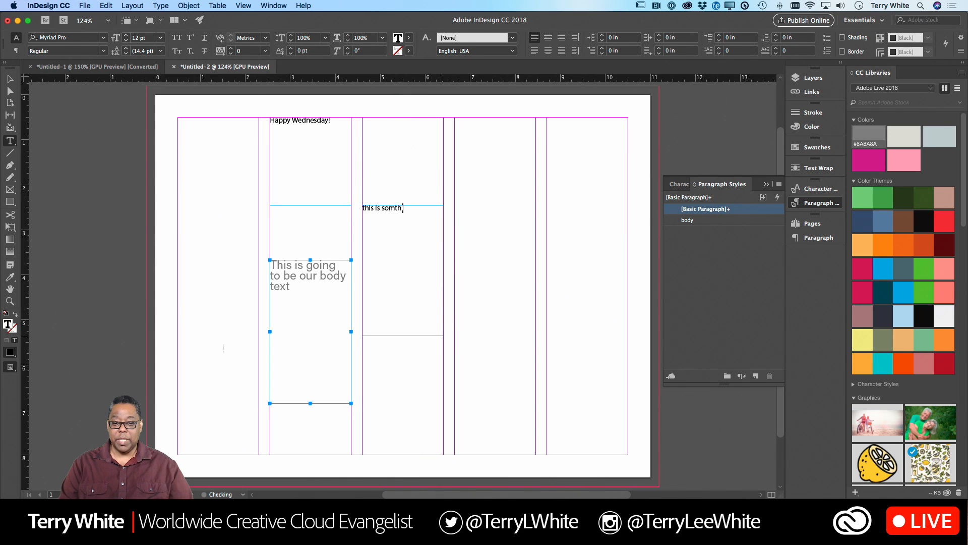
pyautogui.press('BackSpace')
pyautogui.press('BackSpace')
pyautogui.write('ething new.')
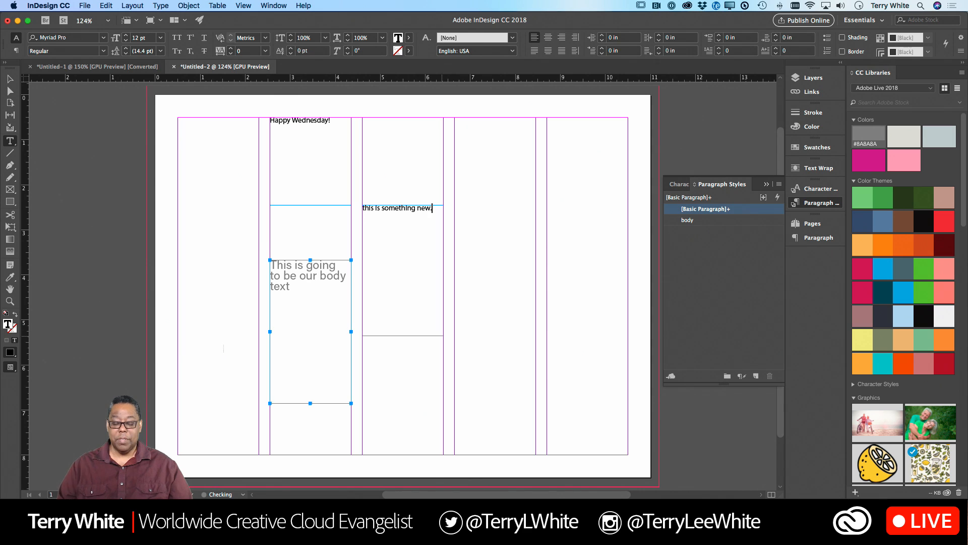
# - Apply the body paragraph style to all the text in the new frame
pyautogui.press('super+a')
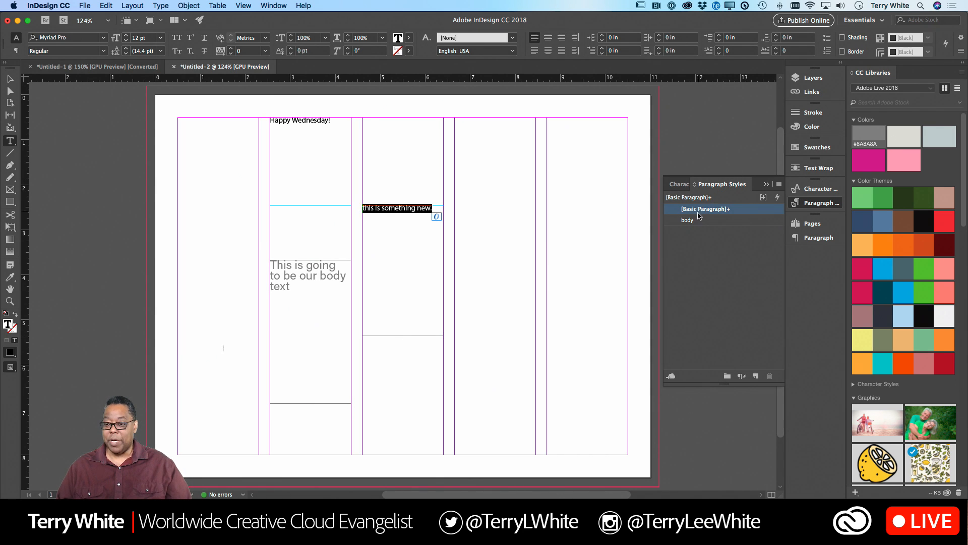
pyautogui.click(694, 220)
pyautogui.click(421, 223)
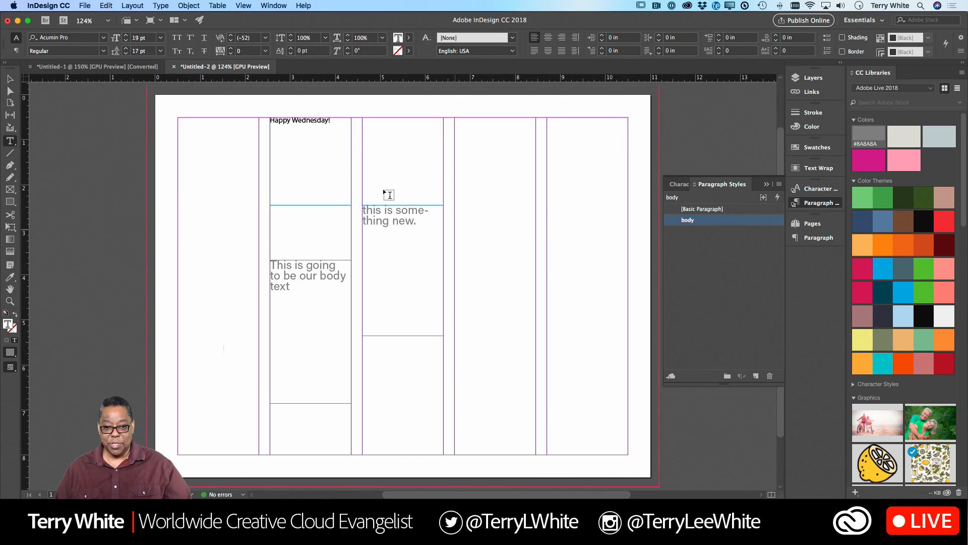
# - Enlarge all of the "Happy Wednesday!" headline text to 56 pt
pyautogui.click(332, 125)
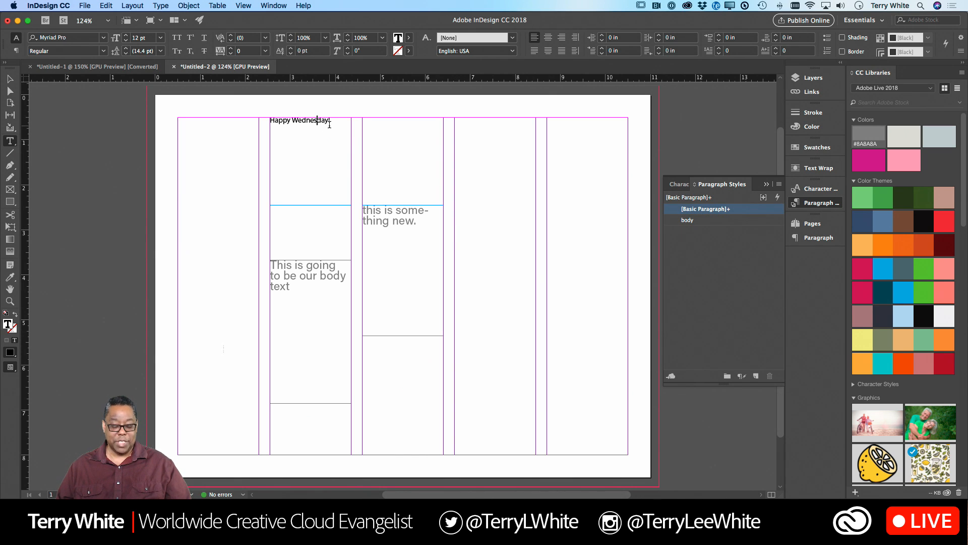
pyautogui.press('super+a')
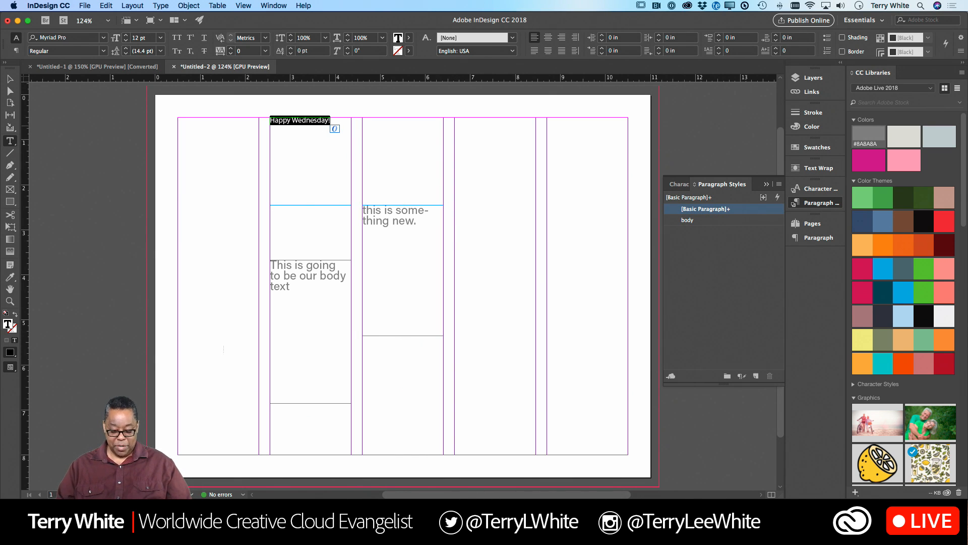
pyautogui.press('super+shift+period')
pyautogui.press('super+shift+period')
pyautogui.press('super+shift+period')
pyautogui.press('super+shift+period')
pyautogui.press('super+shift+period')
pyautogui.press('super+shift+period')
pyautogui.press('super+shift+period')
pyautogui.press('super+shift+period')
pyautogui.press('super+shift+period')
pyautogui.press('super+shift+period')
pyautogui.press('super+shift+period')
pyautogui.press('super+shift+period')
pyautogui.press('super+shift+period')
pyautogui.press('super+shift+period')
pyautogui.press('super+shift+period')
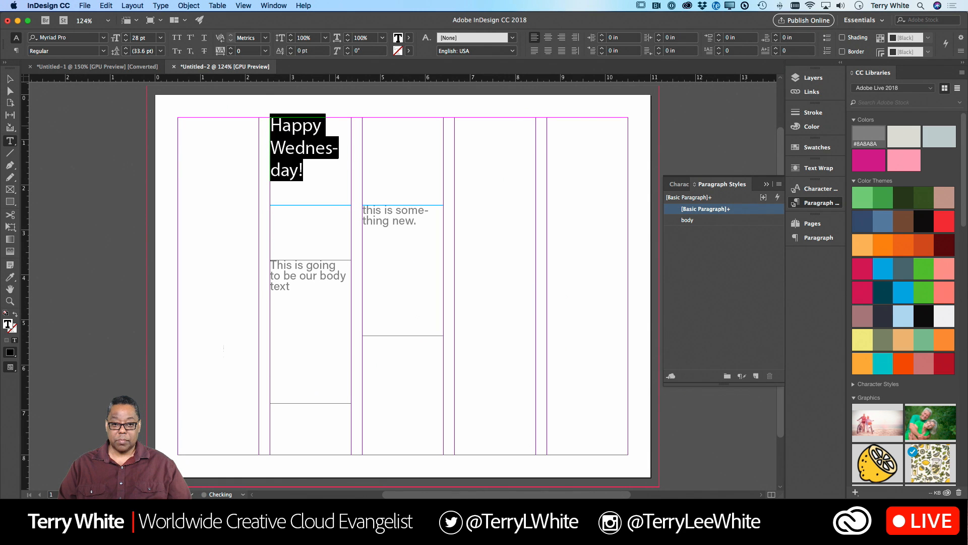
pyautogui.press('super+shift+period')
pyautogui.press('super+shift+period')
pyautogui.press('super+shift+period')
pyautogui.press('super+shift+period')
pyautogui.press('super+shift+period')
pyautogui.press('super+shift+period')
pyautogui.press('super+shift+period')
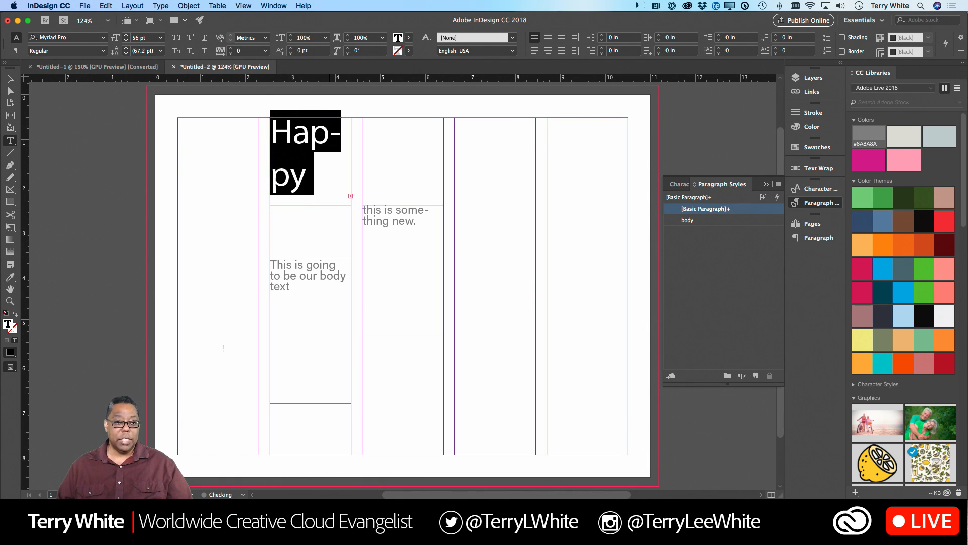
# - Stretch the headline frame from margin to margin, shorten it to fit one line, and select all its text
pyautogui.click(9, 79)
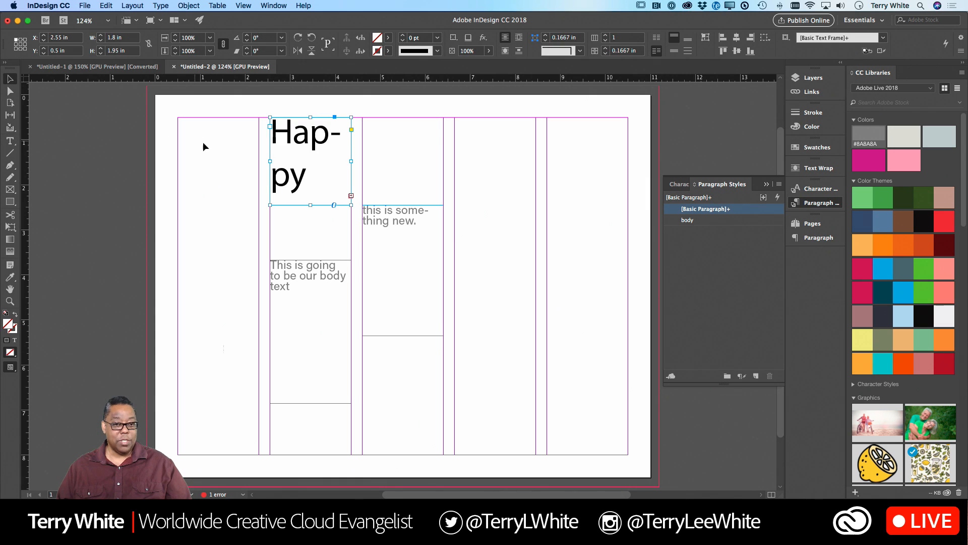
pyautogui.moveTo(270, 162); pyautogui.dragTo(177, 162)
pyautogui.moveTo(352, 161); pyautogui.dragTo(627, 154)
pyautogui.moveTo(404, 205); pyautogui.dragTo(399, 160)
pyautogui.doubleClick(395, 140)
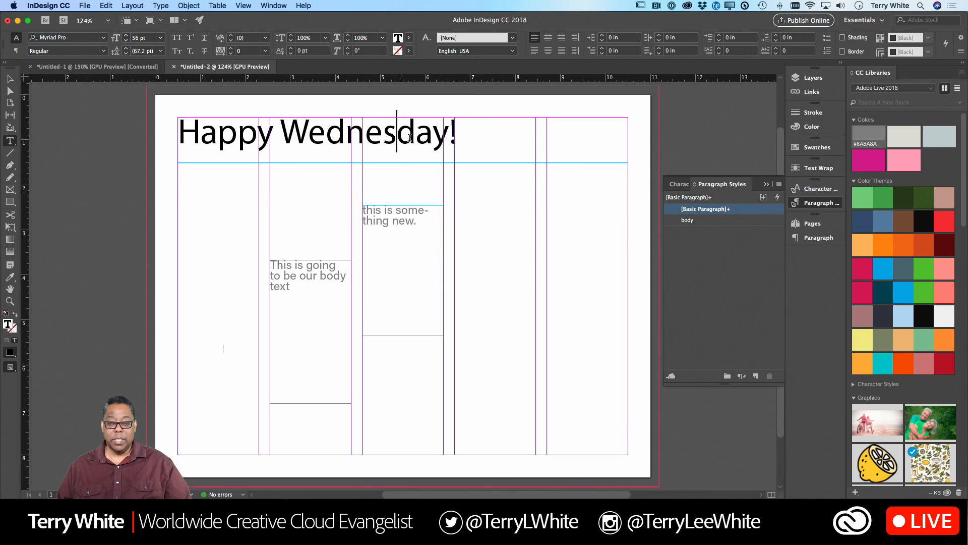
pyautogui.press('super+a')
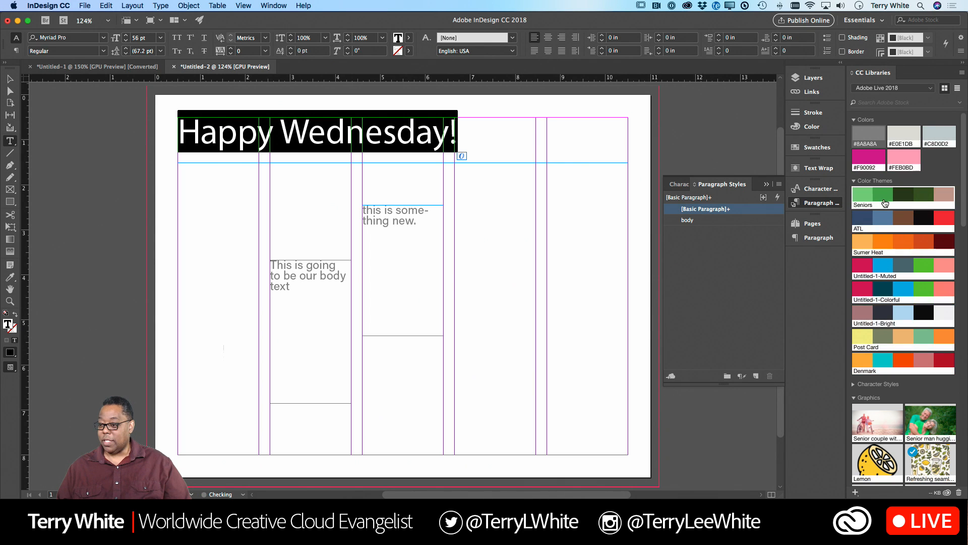
# - Switch to Photoshop, select the letter p in the red word "Type", and open the options for adding it to the library
pyautogui.press('super+Tab')
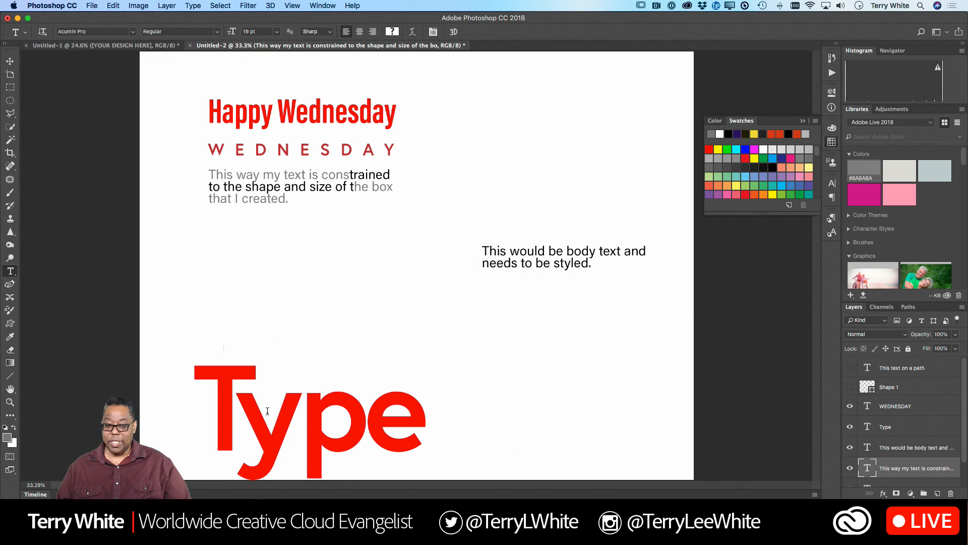
pyautogui.moveTo(288, 428); pyautogui.dragTo(337, 428)
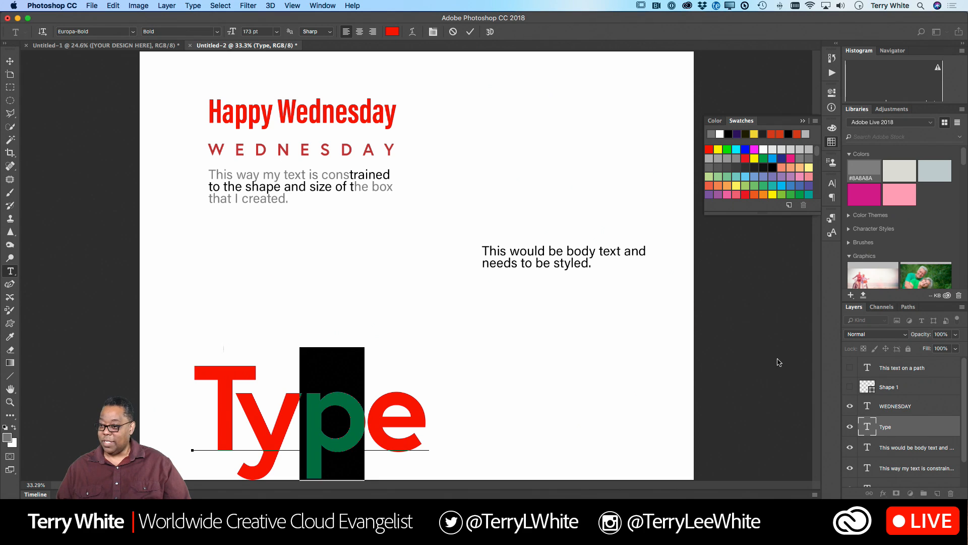
pyautogui.click(851, 295)
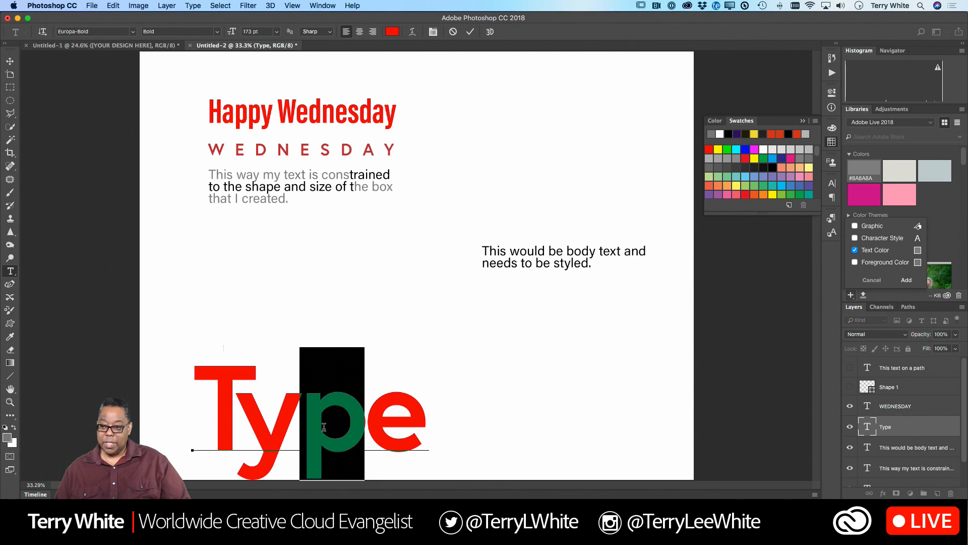
# - Reselect the letter p in "Type" and examine its text color in the Color Picker
pyautogui.click(305, 427)
pyautogui.moveTo(306, 426); pyautogui.dragTo(342, 426)
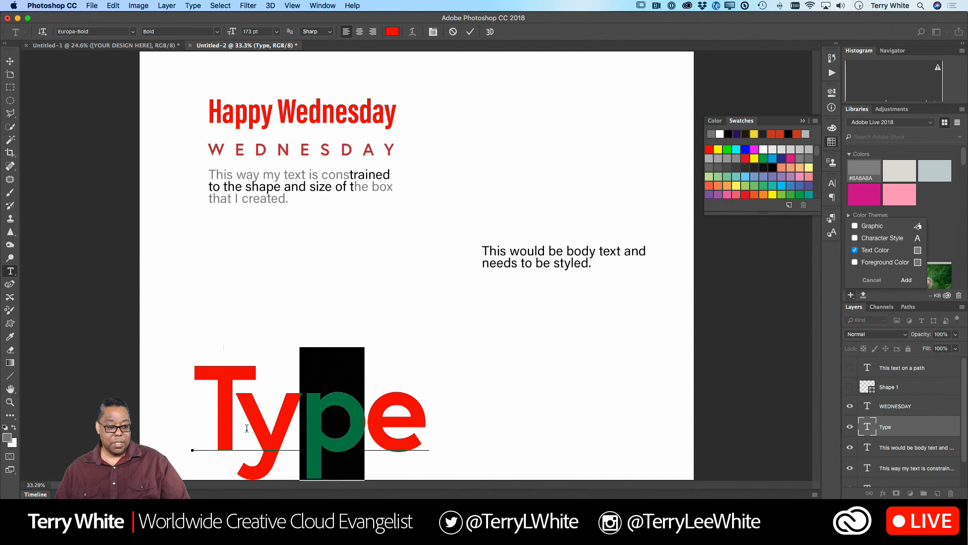
pyautogui.click(392, 33)
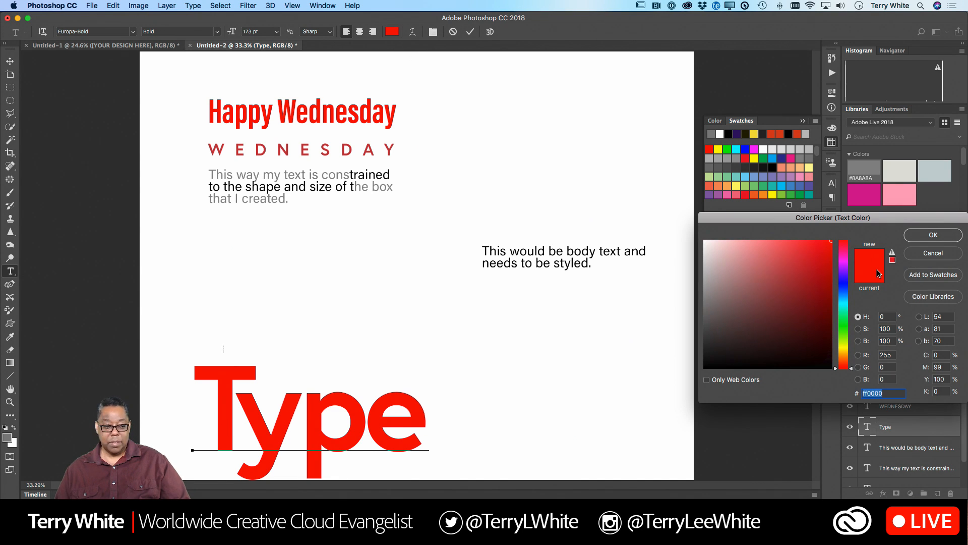
pyautogui.click(931, 237)
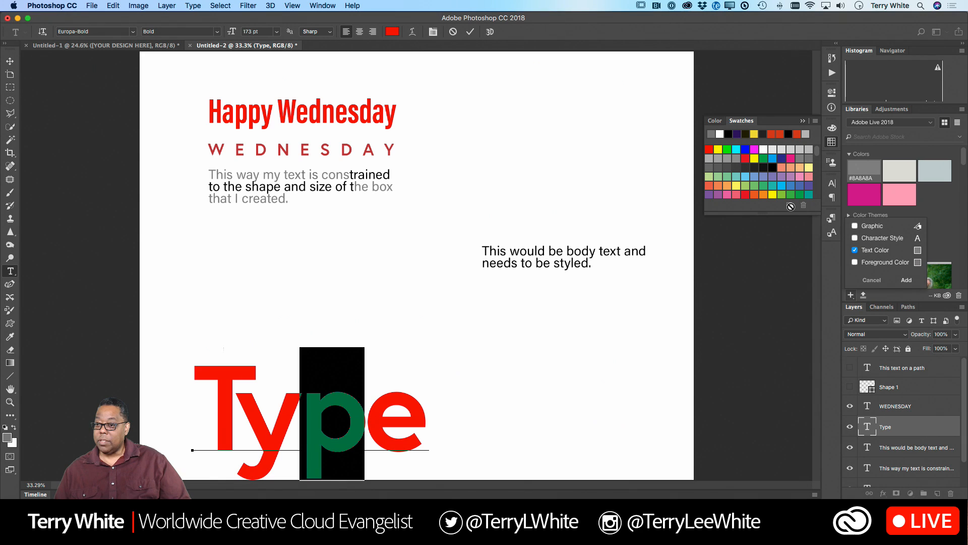
pyautogui.click(321, 410)
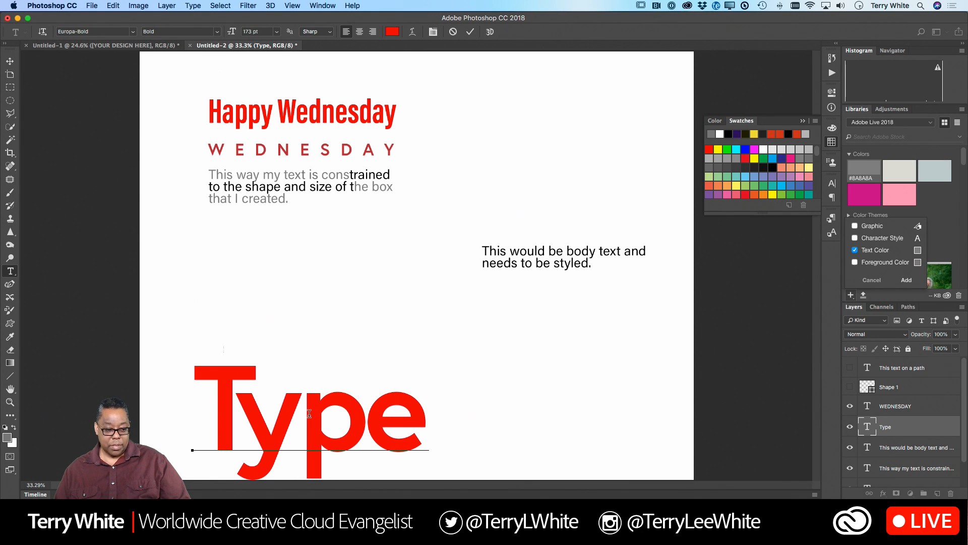
pyautogui.moveTo(309, 414); pyautogui.dragTo(346, 409)
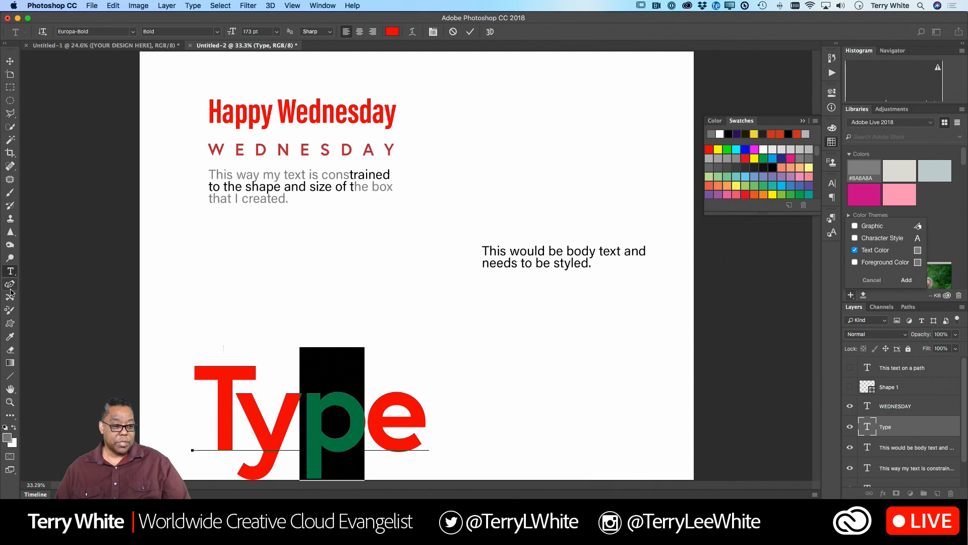
pyautogui.click(237, 385)
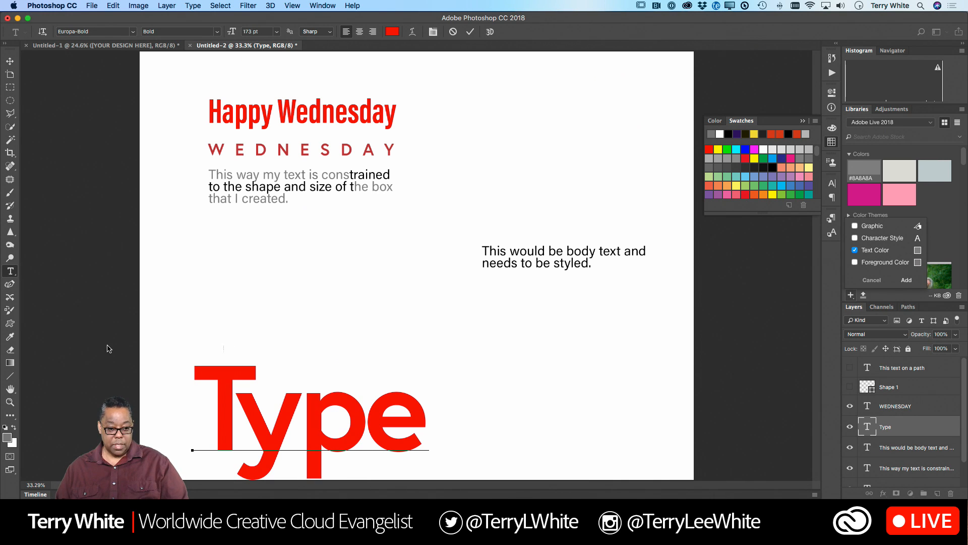
# - Sample the red of "Type" with the Eyedropper and add only the text color #FF0000 to the Adobe Live 2018 library
pyautogui.click(10, 60)
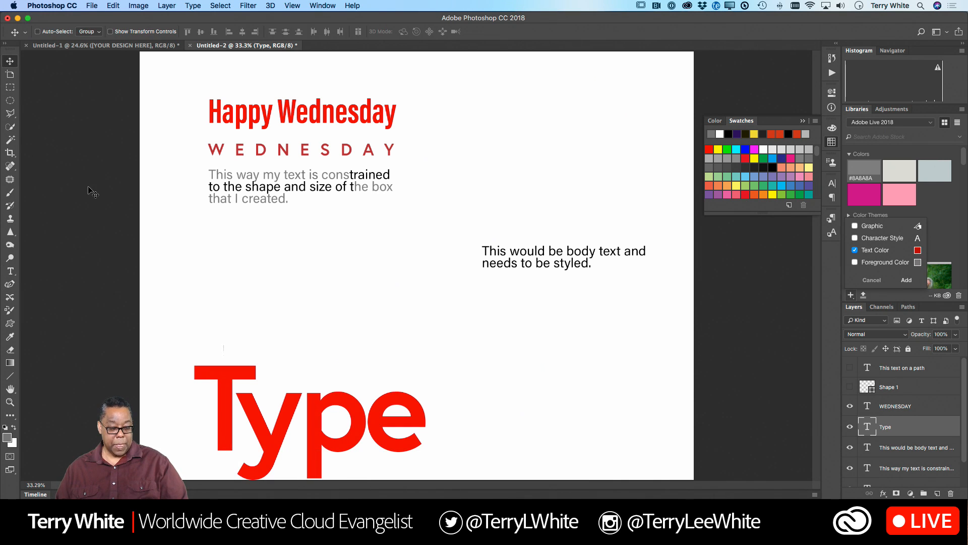
pyautogui.press('i')
pyautogui.click(233, 375)
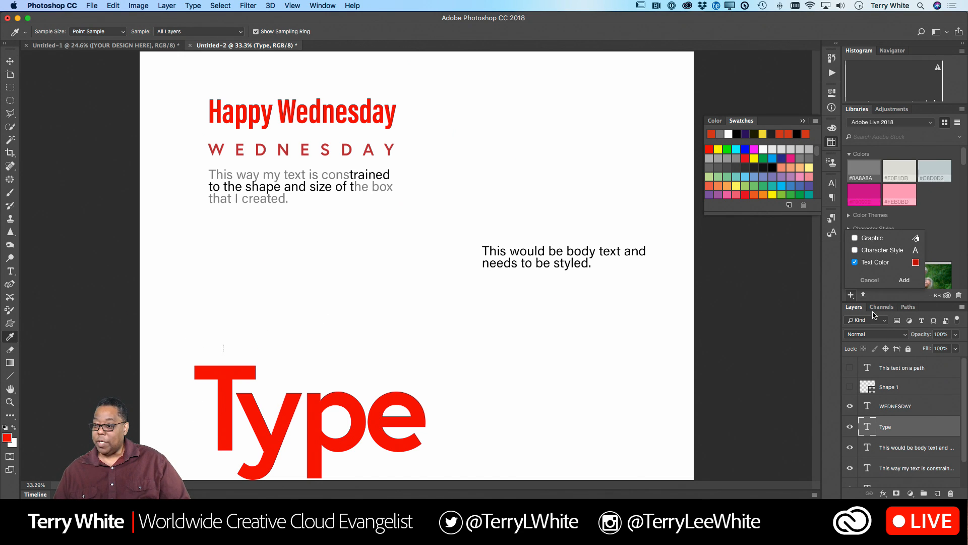
pyautogui.click(904, 280)
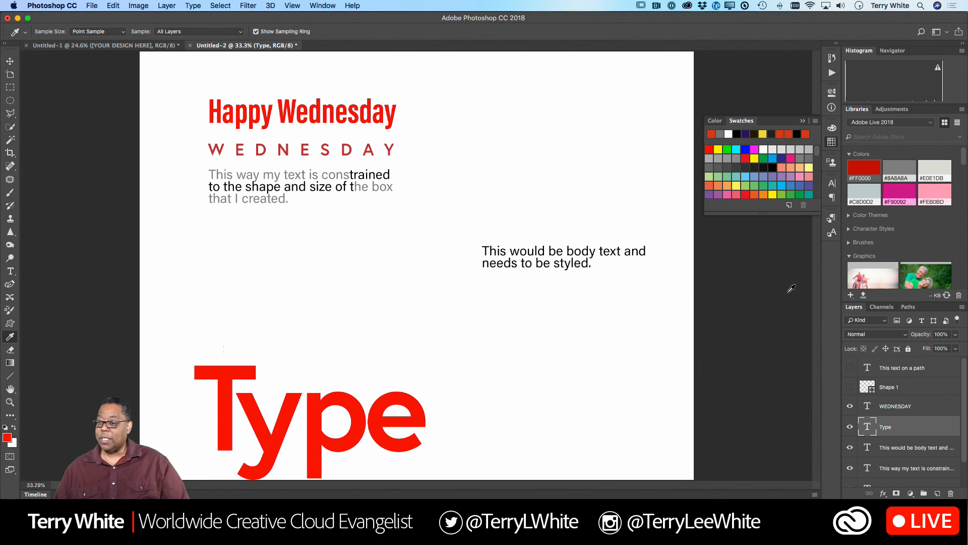
# - Switch back to InDesign and apply the library's red #FF0000 to the selected headline
pyautogui.press('super+Tab')
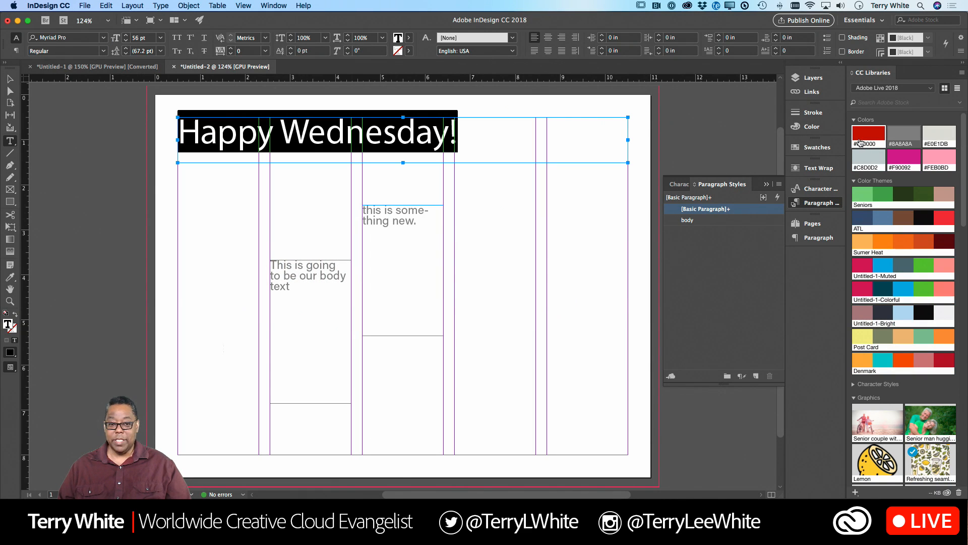
pyautogui.click(859, 143)
pyautogui.click(460, 151)
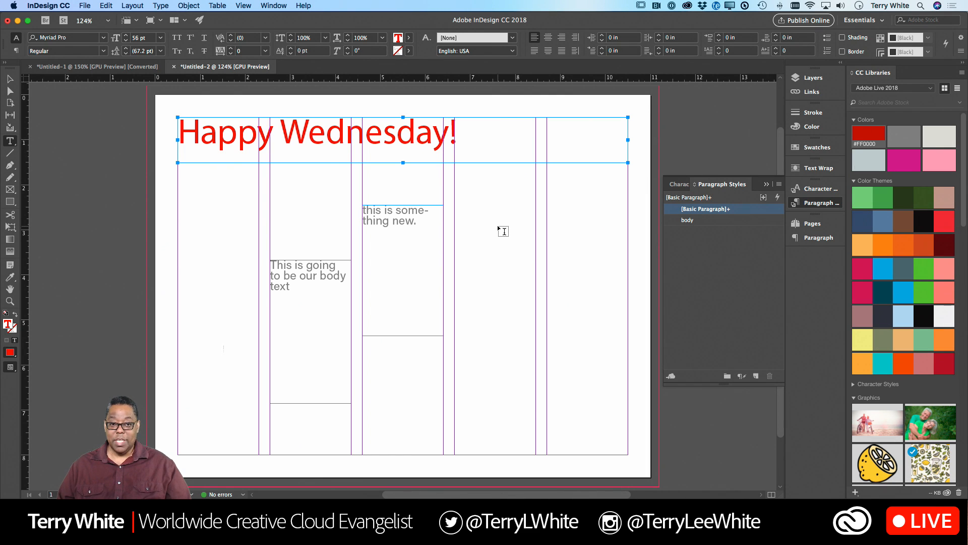
# - Set the font of the whole "Happy Wednesday!" headline to Acumin Pro Bold
pyautogui.press('super+a')
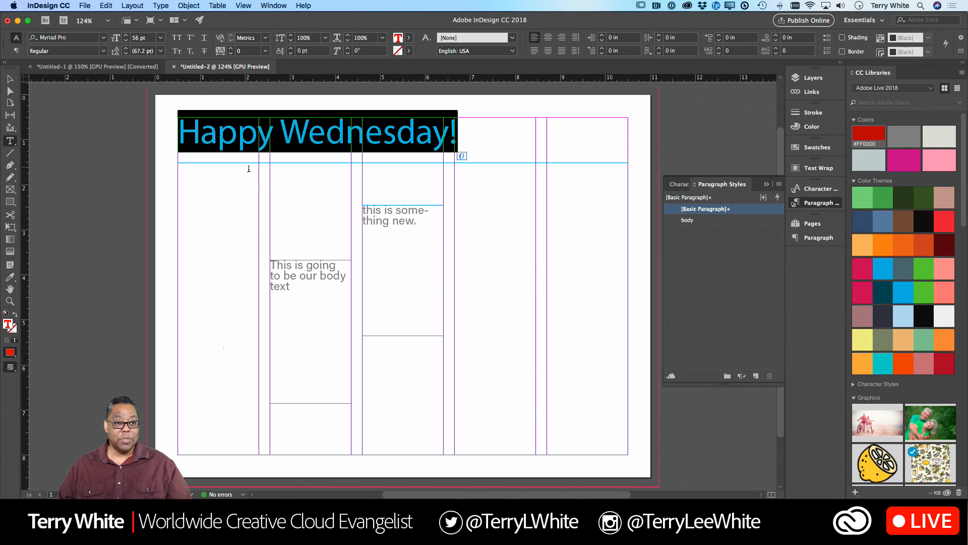
pyautogui.click(84, 39)
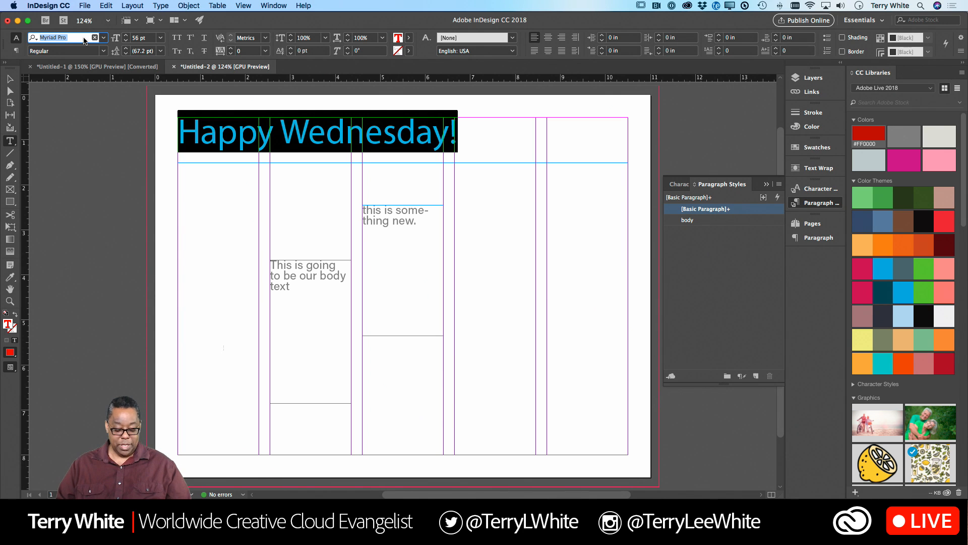
pyautogui.write('acu')
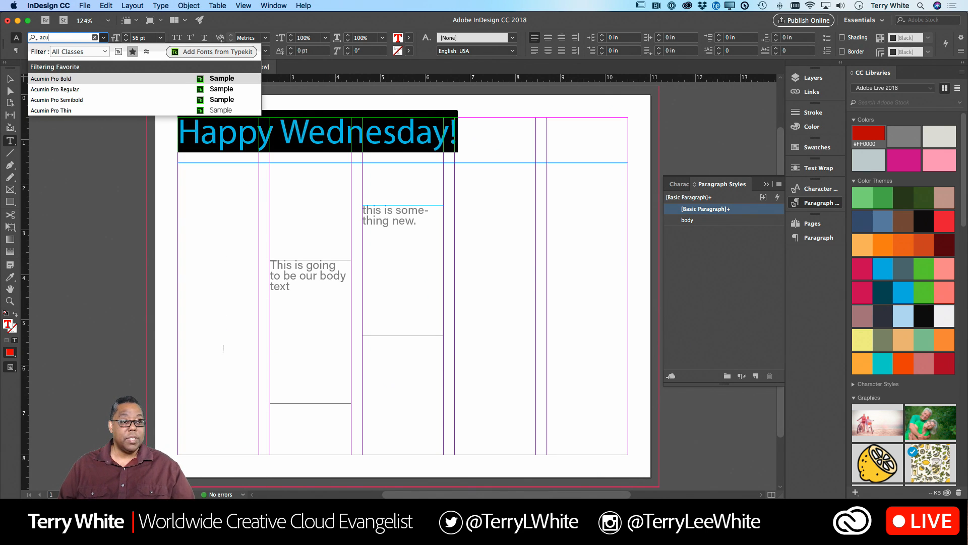
pyautogui.click(51, 79)
pyautogui.click(324, 129)
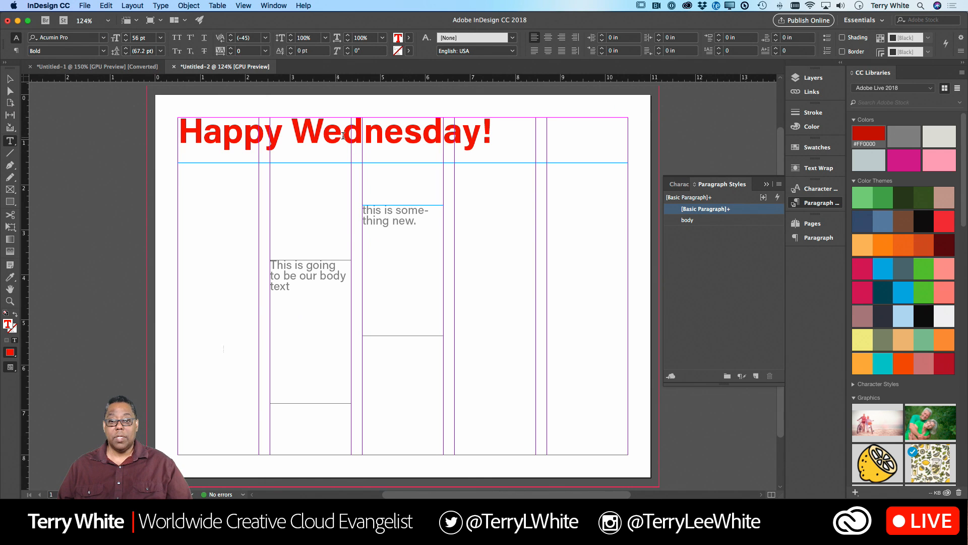
# - Create a paragraph style from the selected "Happy Wednesday!" text and name it Headline
pyautogui.press('super+a')
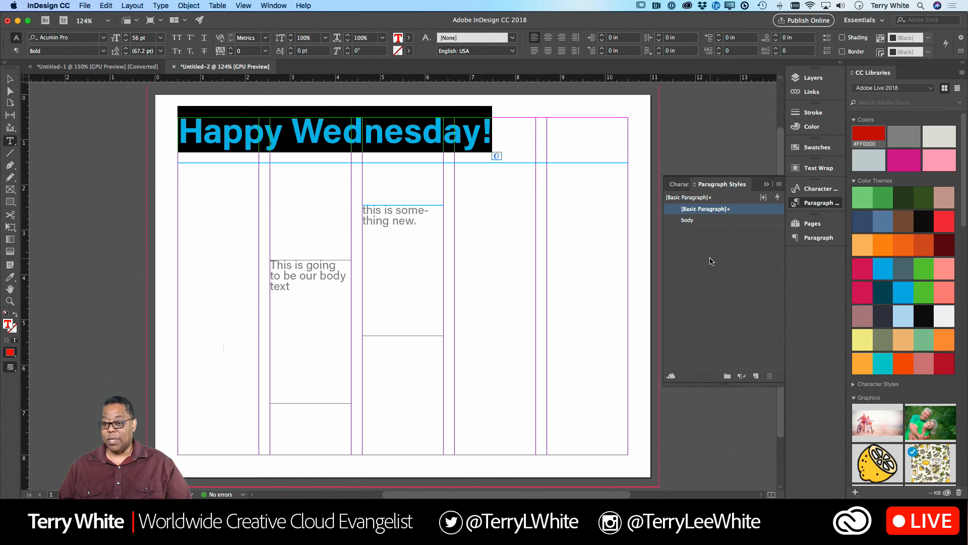
pyautogui.click(742, 376)
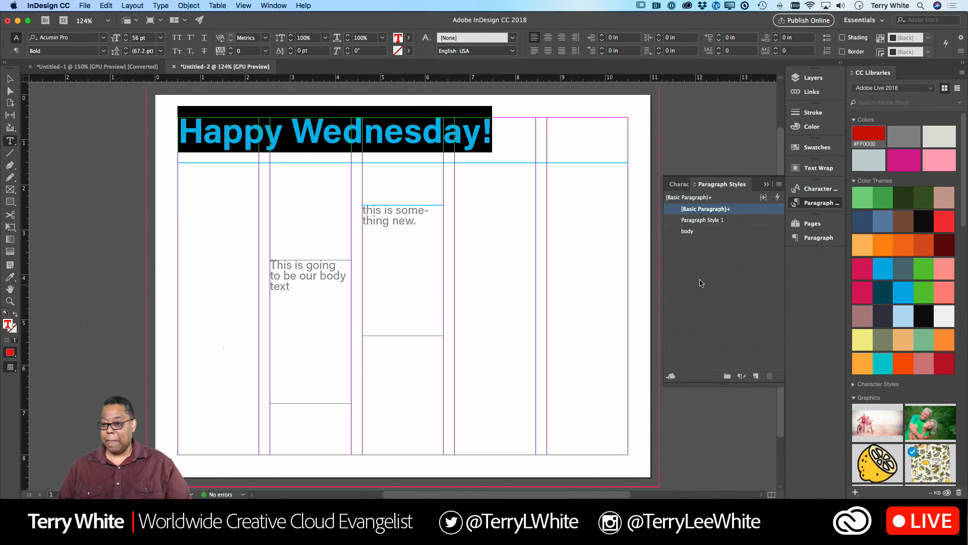
pyautogui.click(701, 222)
pyautogui.doubleClick(700, 223)
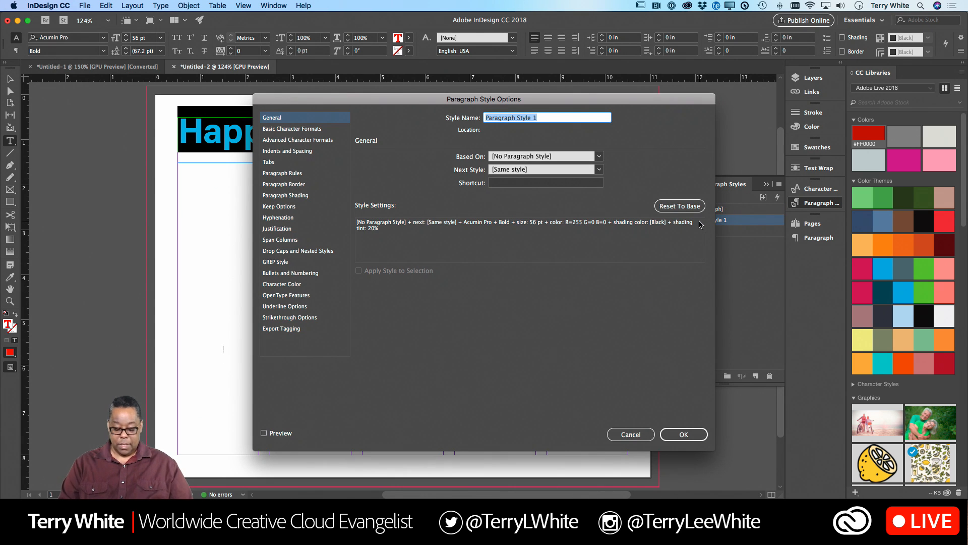
pyautogui.write('Headlin')
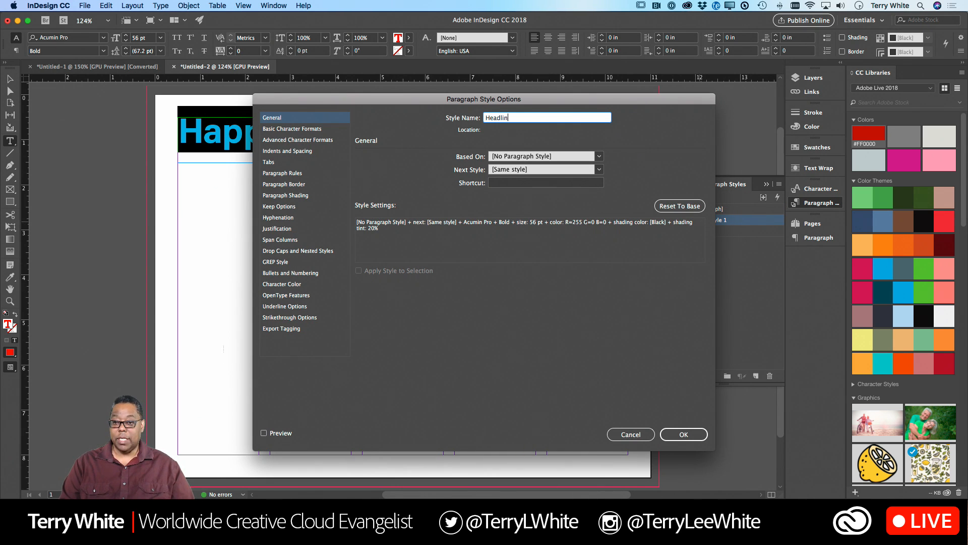
pyautogui.write('e')
pyautogui.press('Return')
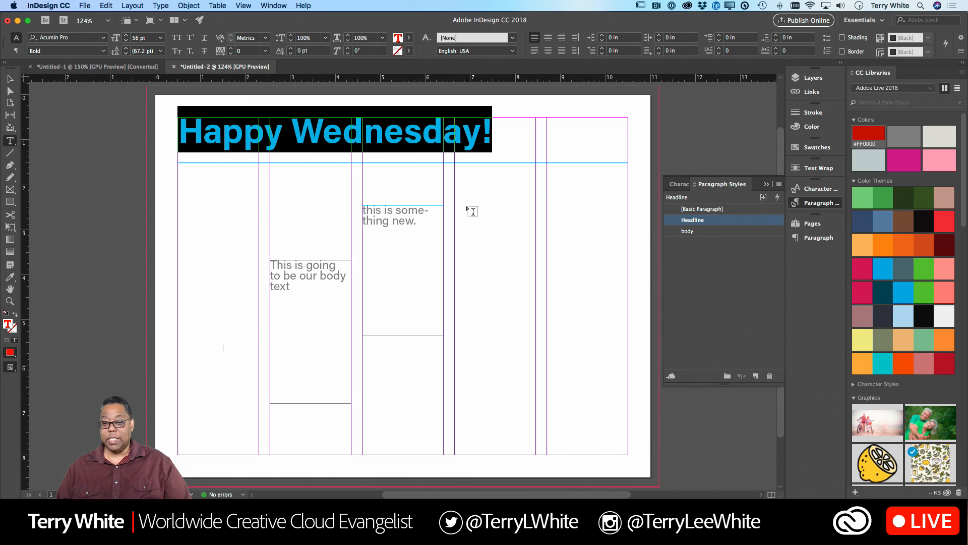
# - Draw a text frame about 3.85 in wide and 1.22 in high across the two rightmost columns and enter "thank you"
pyautogui.click(472, 210)
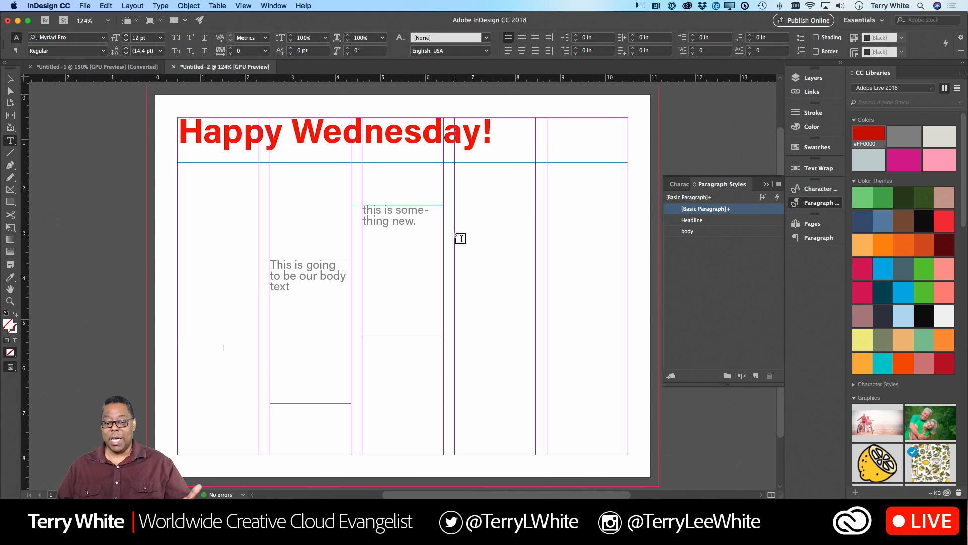
pyautogui.scroll(-3, 460, 237)
pyautogui.scroll(4, 459, 236)
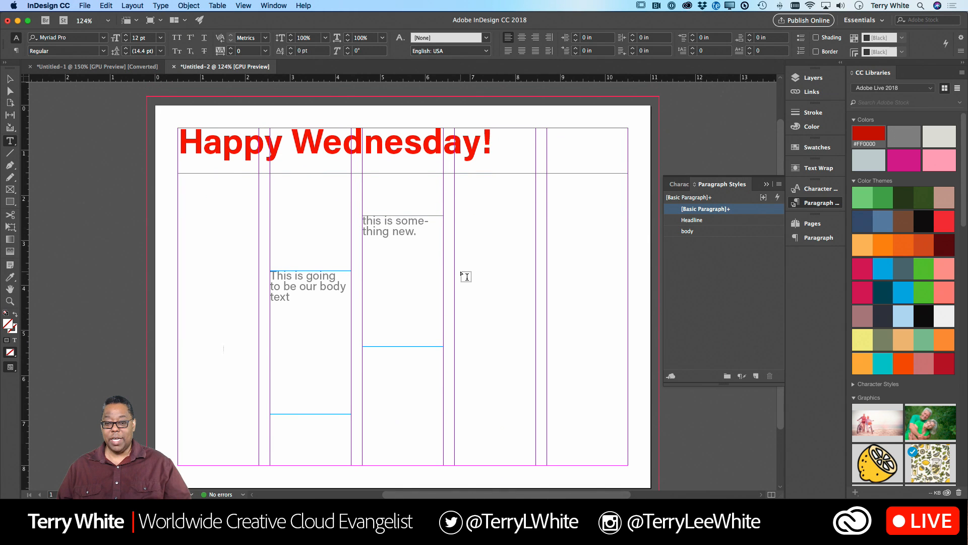
pyautogui.moveTo(455, 276); pyautogui.dragTo(628, 329)
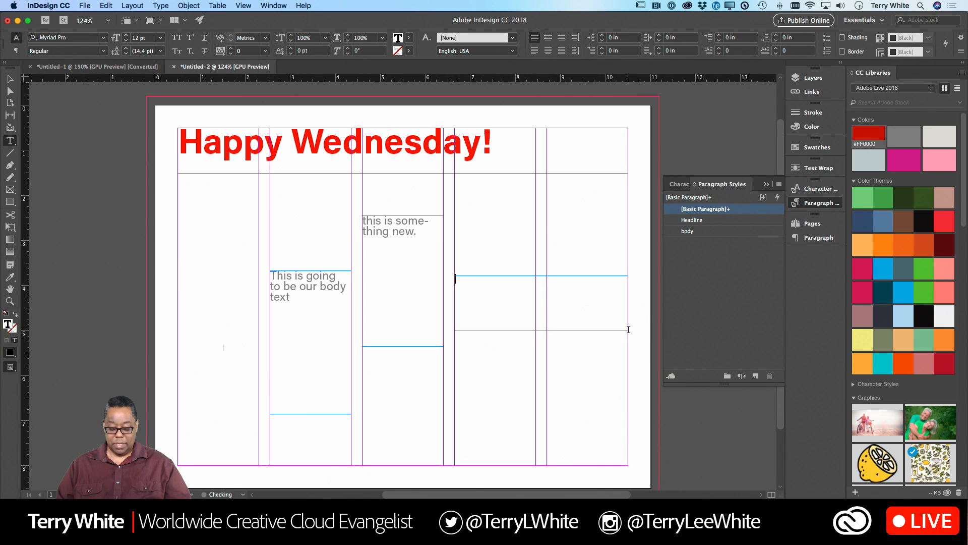
pyautogui.write('thank you')
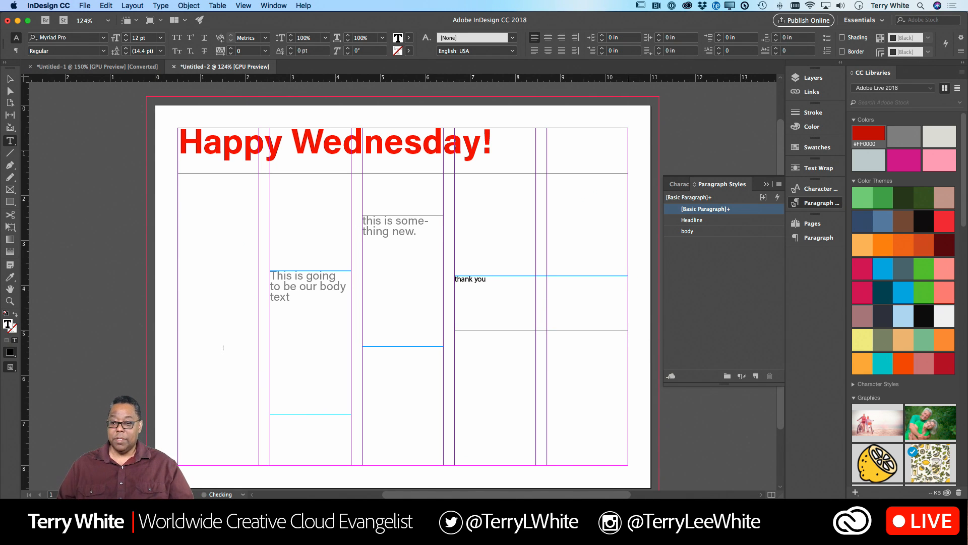
# - Apply the Headline paragraph style to the "thank you" text and leave text editing
pyautogui.scroll(-1, 633, 309)
pyautogui.click(706, 220)
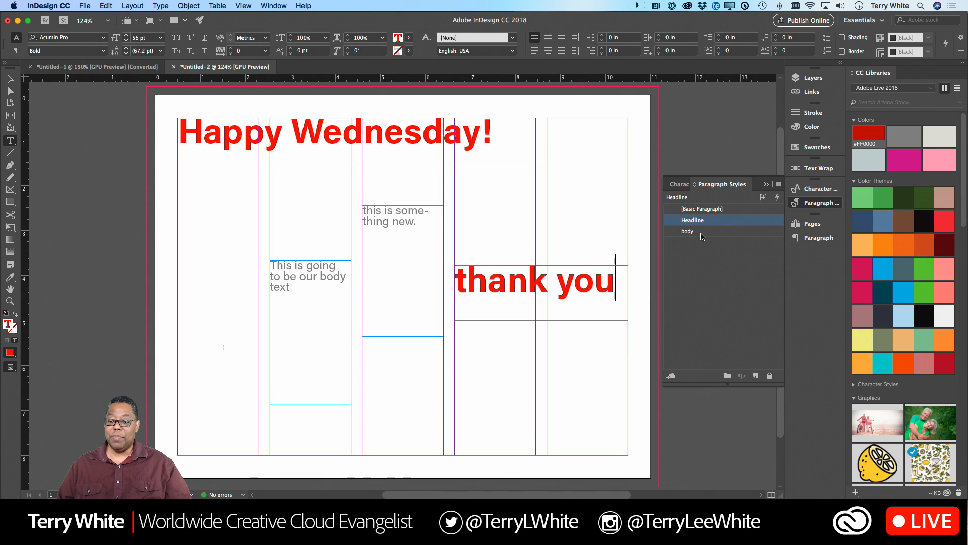
pyautogui.click(700, 232)
pyautogui.click(706, 222)
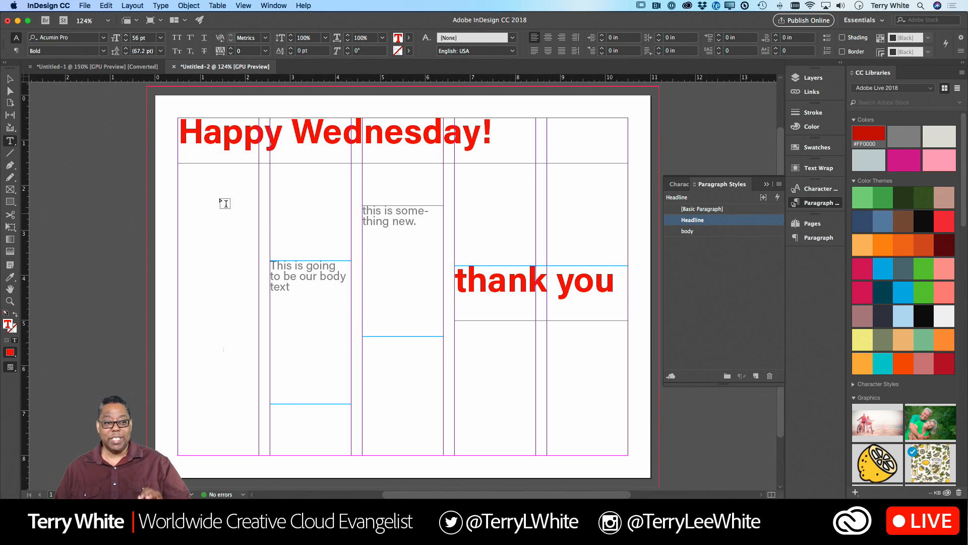
pyautogui.press('Escape')
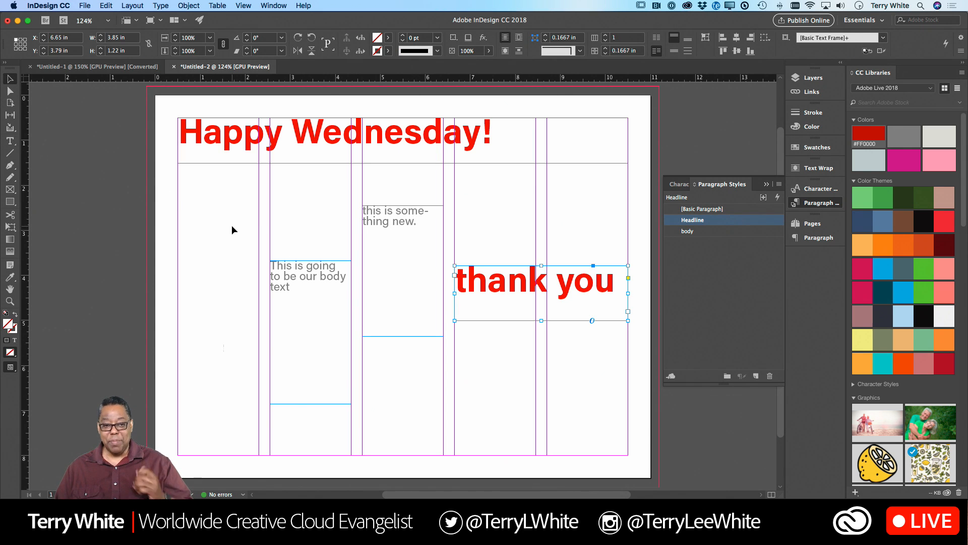
# - With nothing selected, change the Headline style's character color to the blue swatch C=100 M=90 Y=10 K=0
pyautogui.click(232, 225)
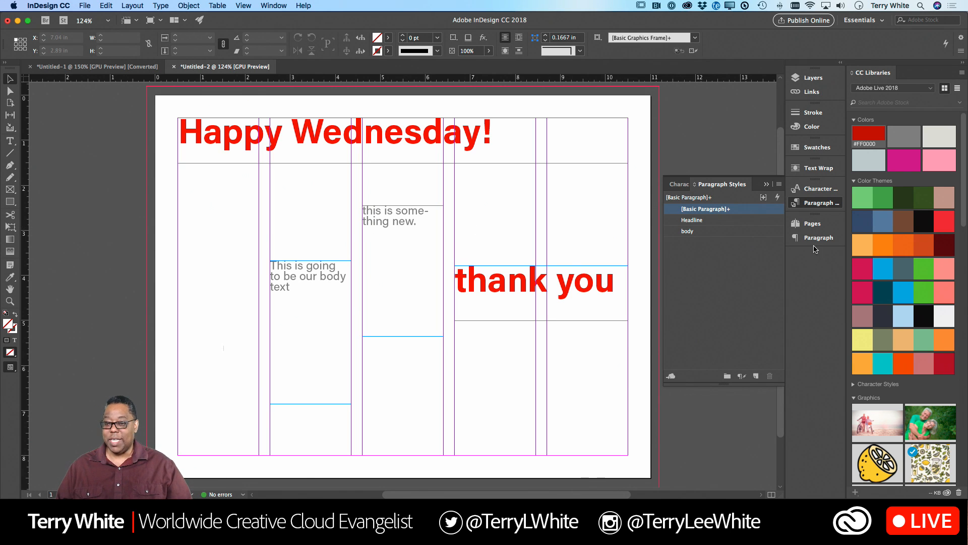
pyautogui.doubleClick(702, 224)
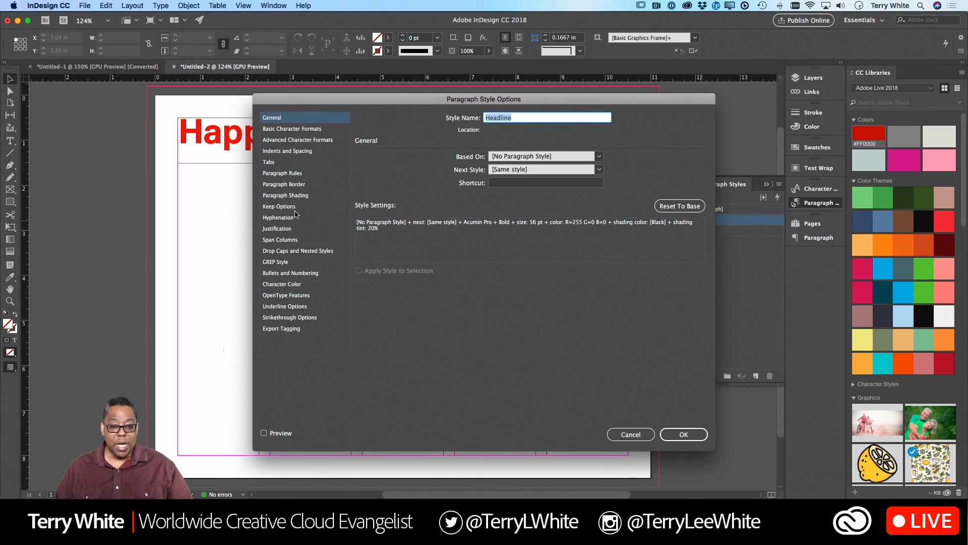
pyautogui.click(294, 284)
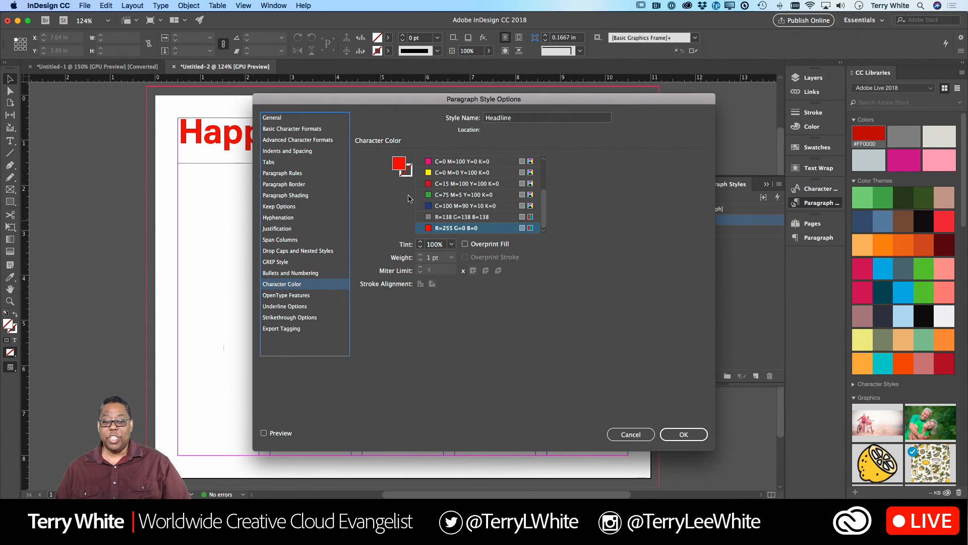
pyautogui.click(430, 207)
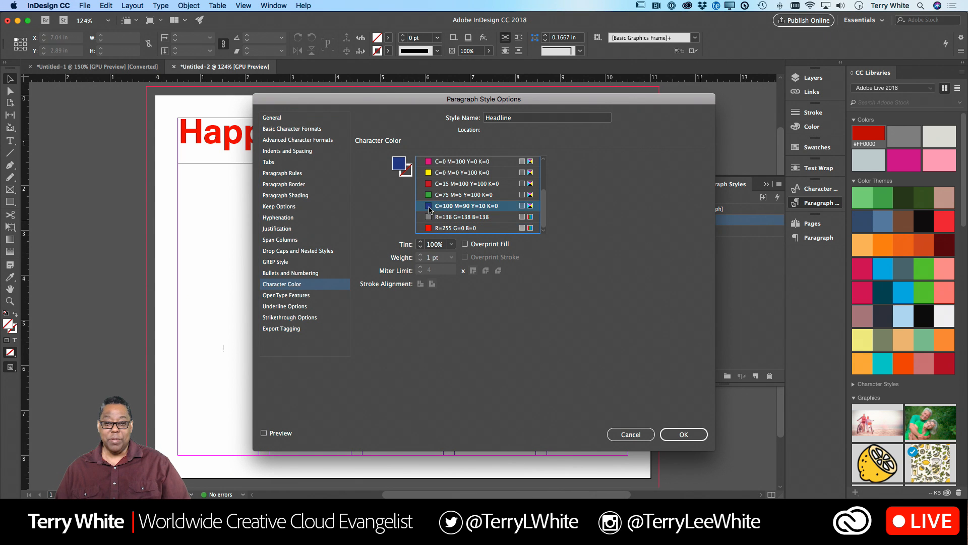
pyautogui.click(684, 436)
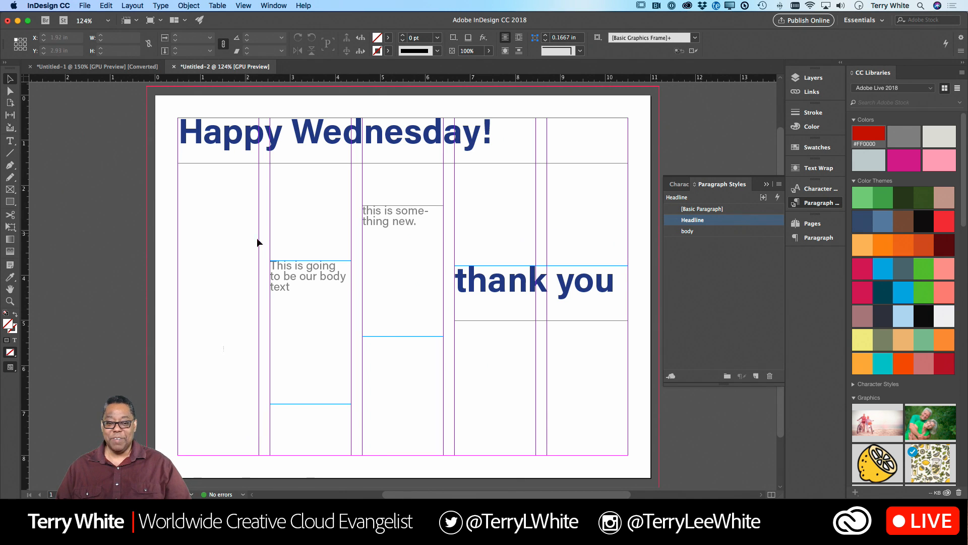
# - Move the "this is something new." text frame down level with the top of the neighboring body text frame
pyautogui.moveTo(379, 255); pyautogui.dragTo(387, 310)
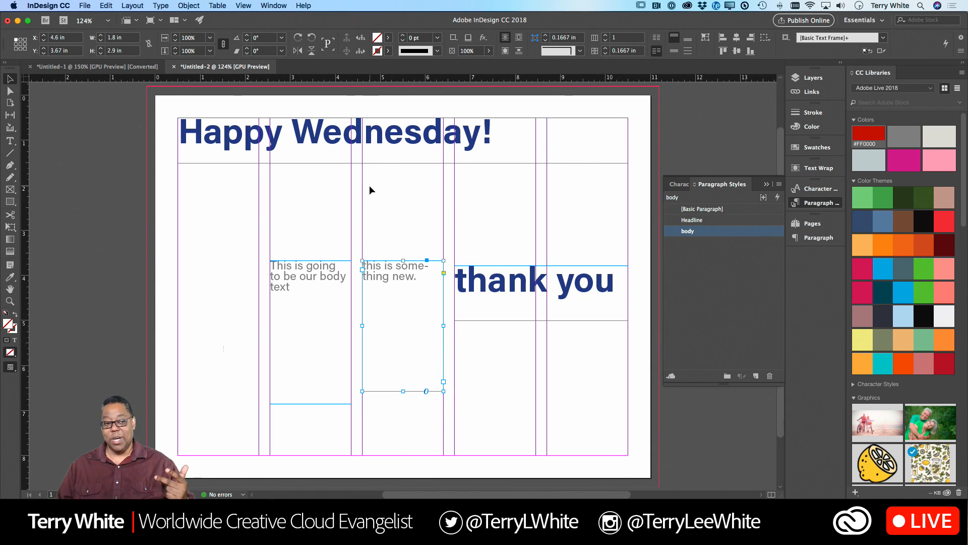
# - Place the cursor in "Happy Wednesday!" and review the available fonts without the favorites filter, with Typekit fonts only, and unfiltered
pyautogui.doubleClick(224, 138)
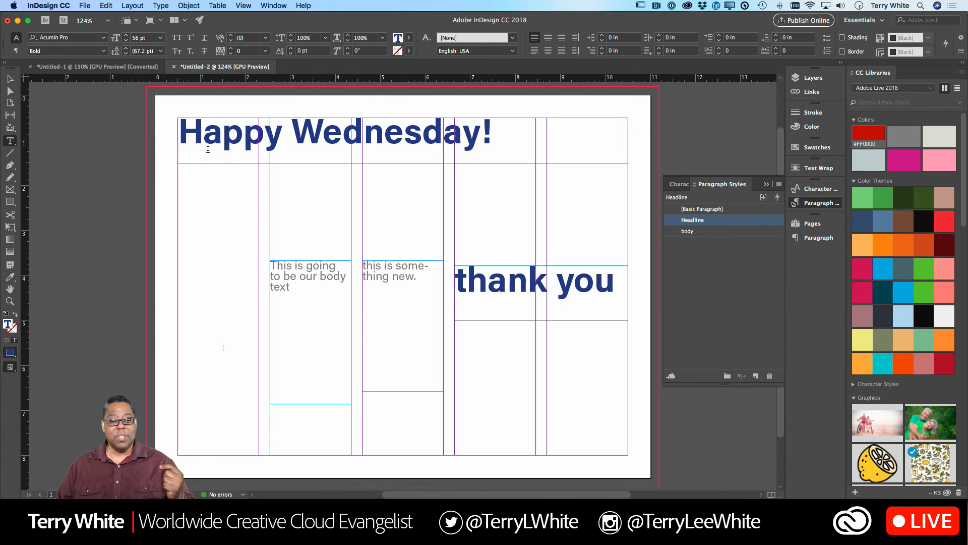
pyautogui.click(105, 38)
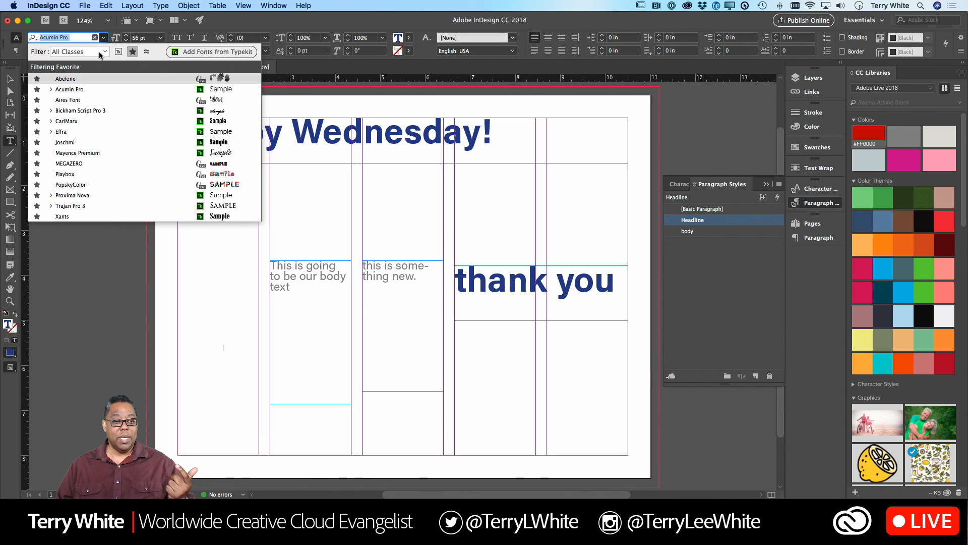
pyautogui.click(127, 52)
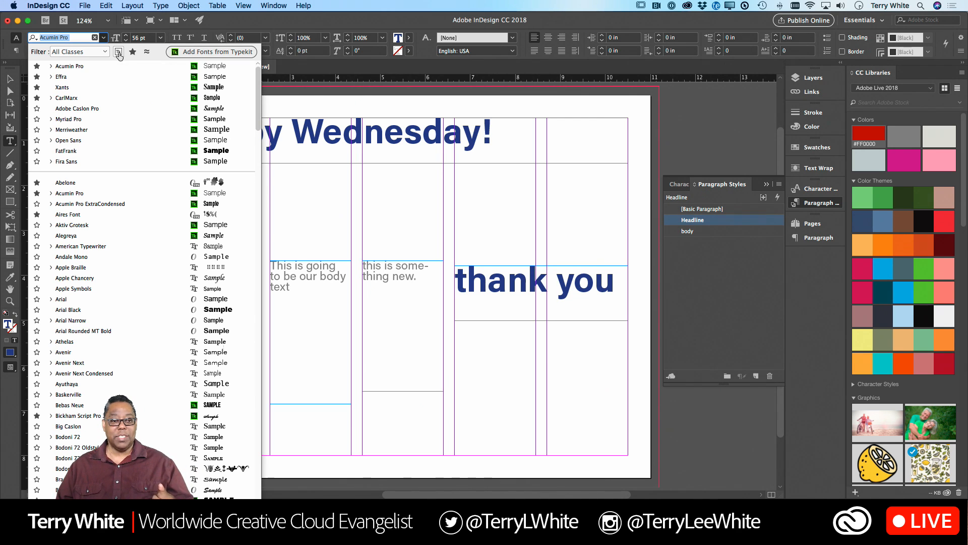
pyautogui.click(118, 52)
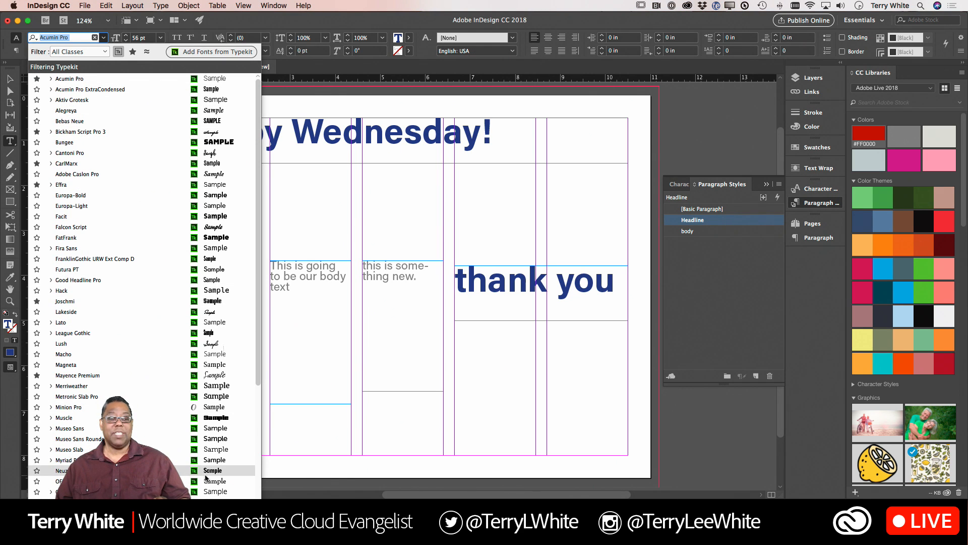
pyautogui.click(118, 52)
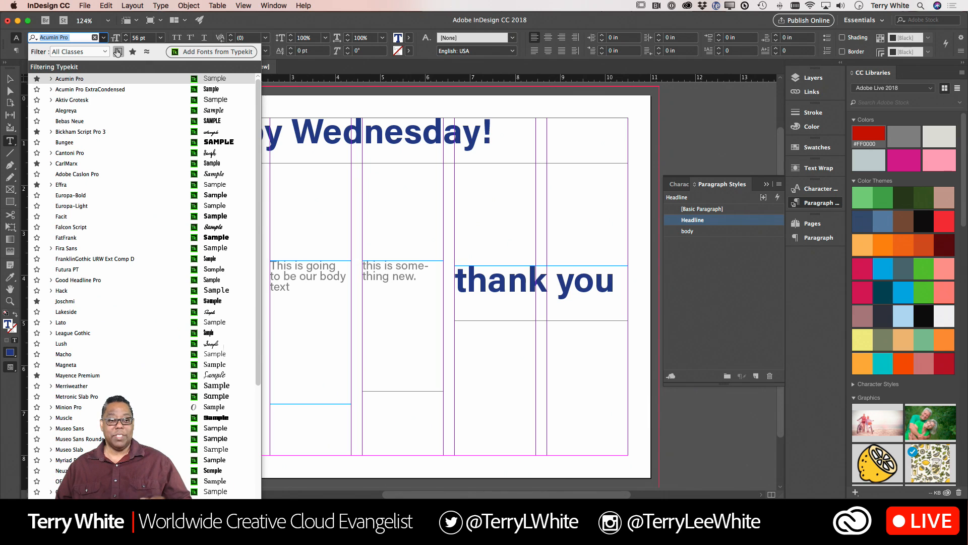
# - Open the Adobe Typekit website from the font list and bring its browser window into view
pyautogui.click(212, 51)
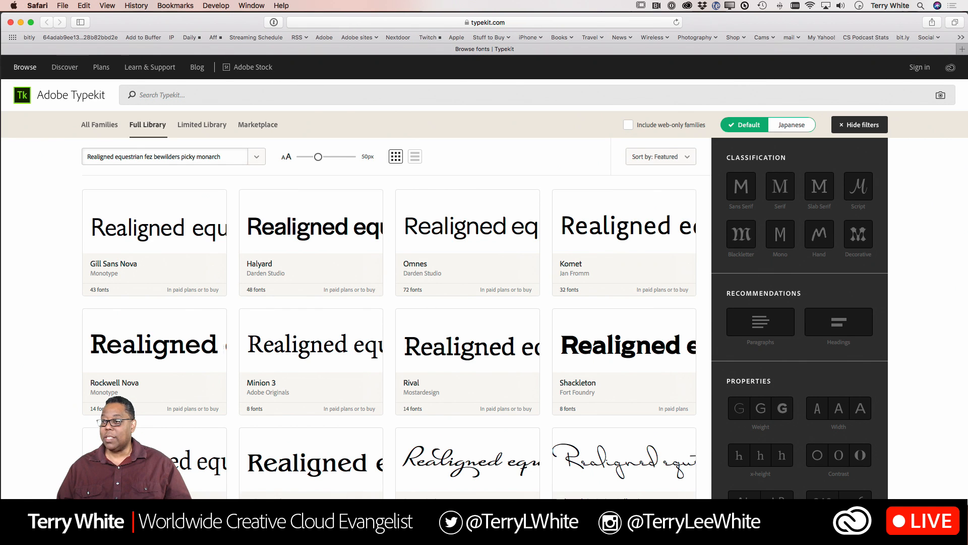
pyautogui.moveTo(736, 19); pyautogui.dragTo(0, 20)
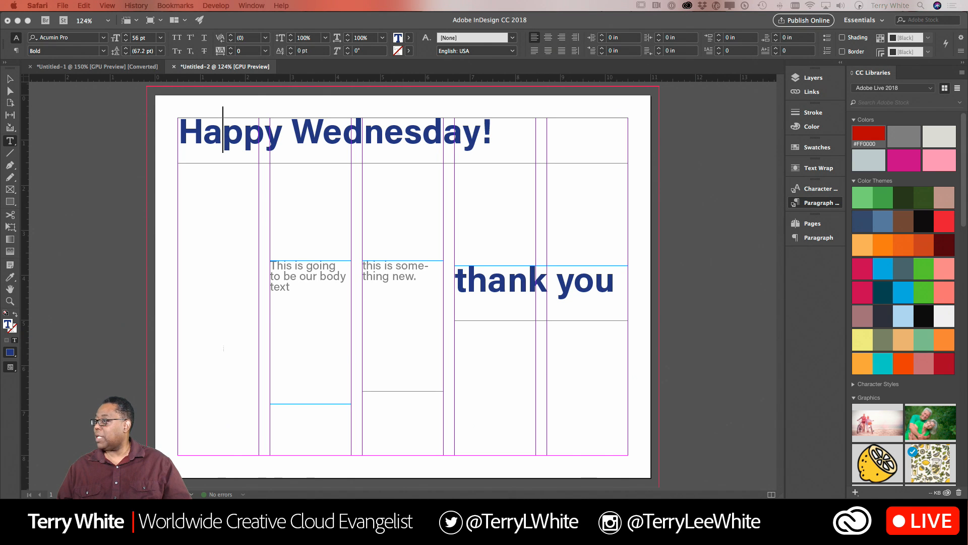
pyautogui.moveTo(967, 108); pyautogui.dragTo(798, 24)
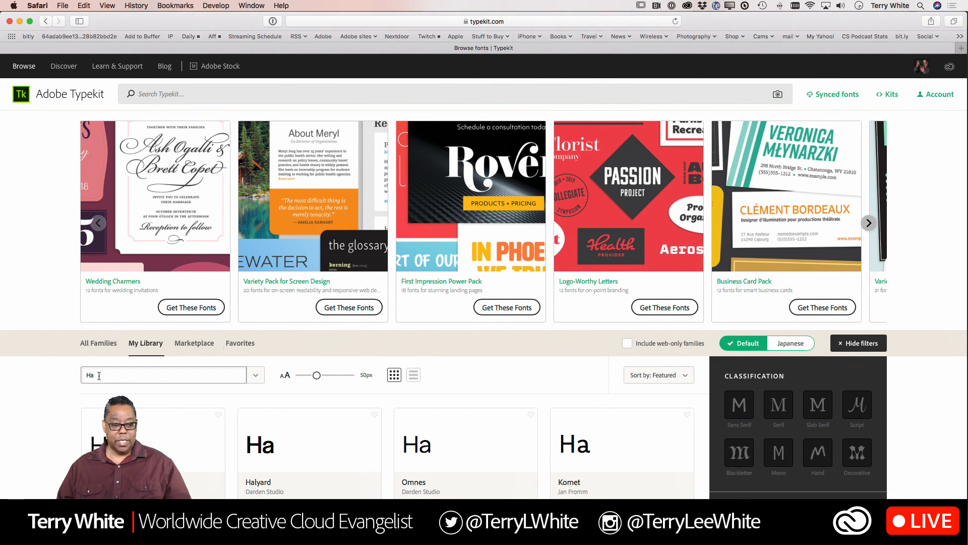
# - Set the Typekit sample text to "Happy Wednesday" and browse the previews of the font families
pyautogui.moveTo(98, 375); pyautogui.dragTo(56, 366)
pyautogui.write('Hap')
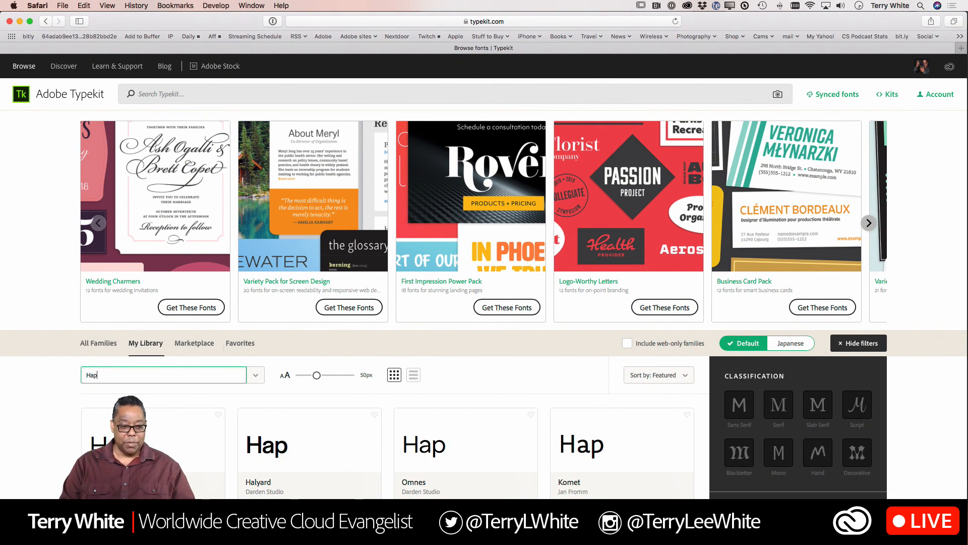
pyautogui.write('py Wednes')
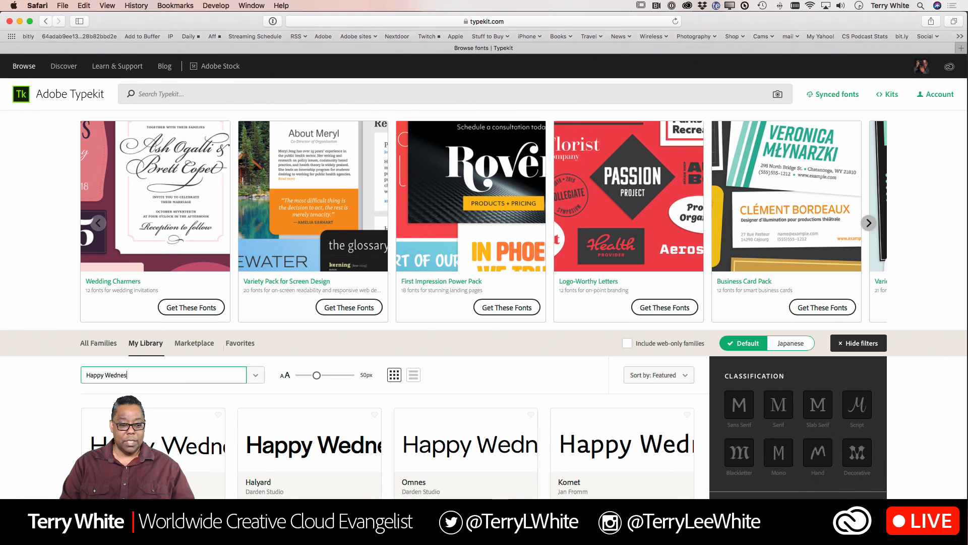
pyautogui.write('day')
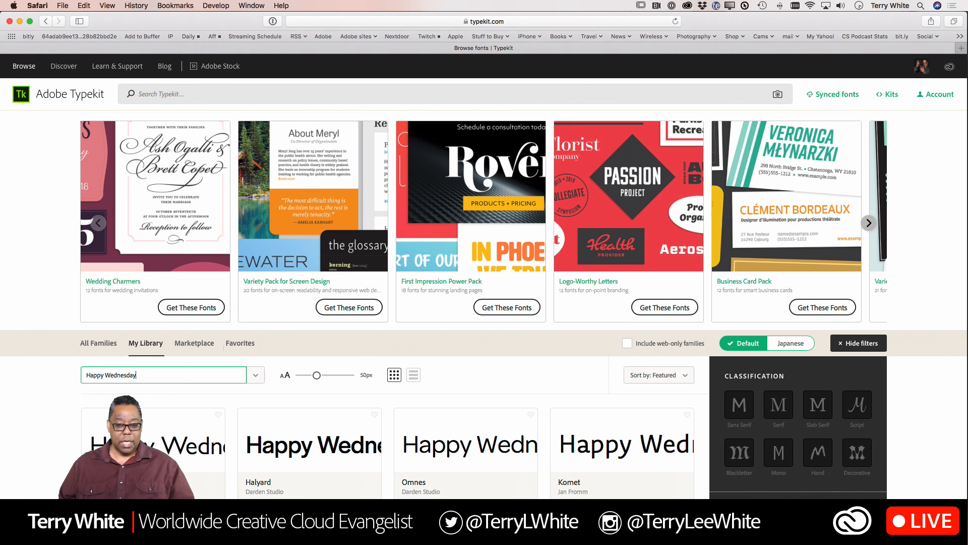
pyautogui.scroll(-10, 302, 366)
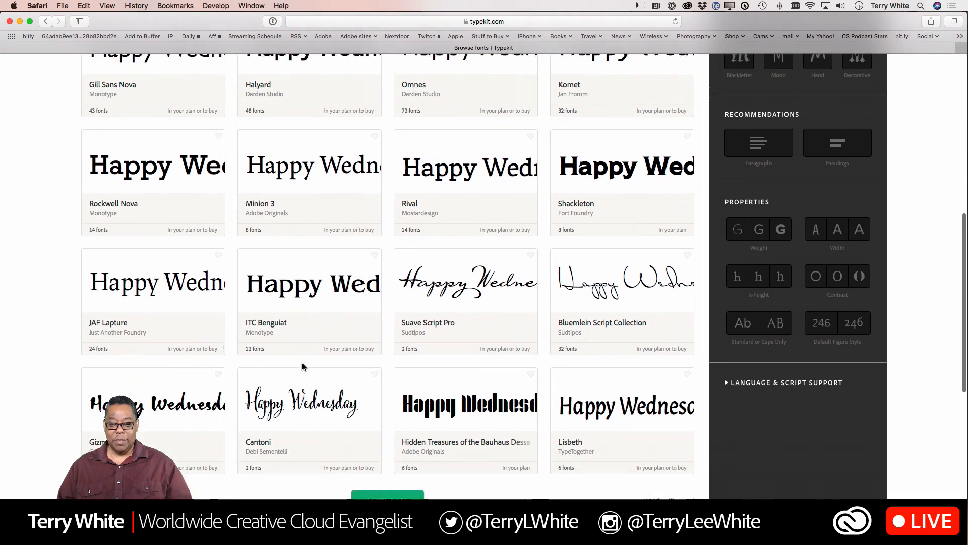
pyautogui.scroll(-1, 302, 366)
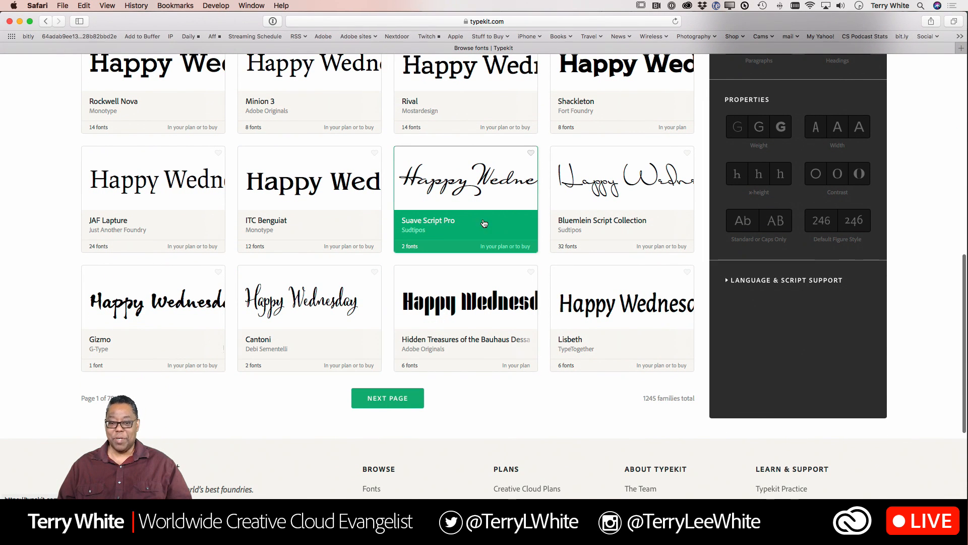
# - Open the Suave Script Pro font family and try to sync all of its fonts
pyautogui.click(444, 224)
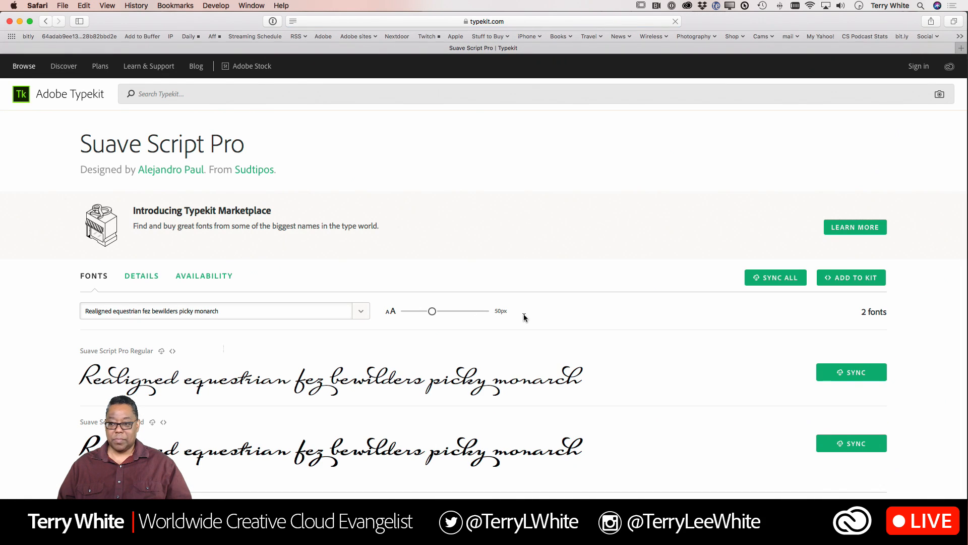
pyautogui.click(790, 277)
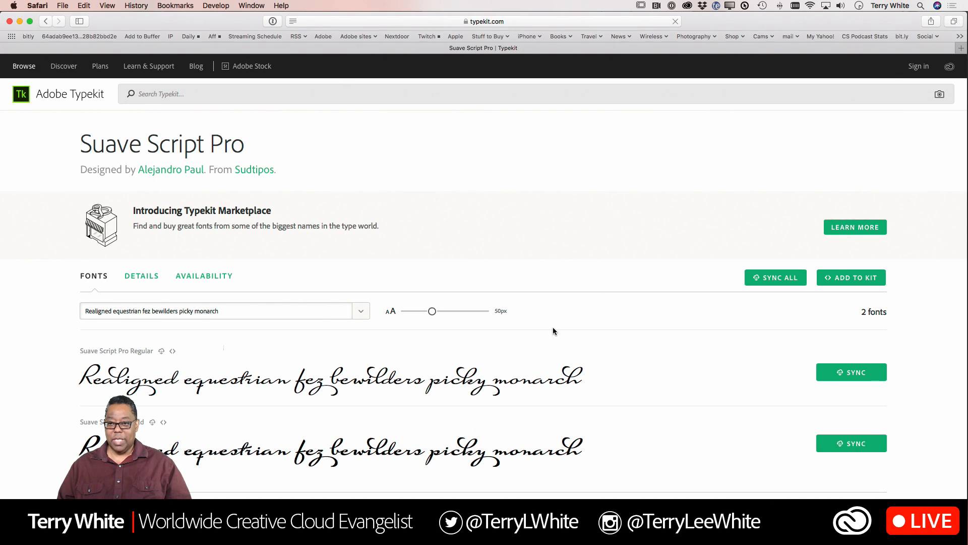
# - Switch to InDesign, select the "Happy Wednesday!" headline and search the font list for "sua"
pyautogui.press('super+Tab')
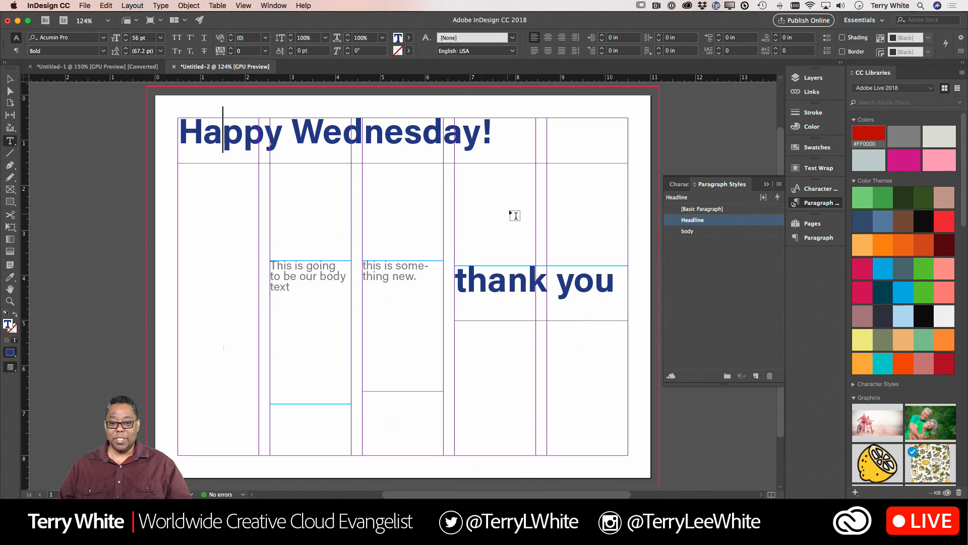
pyautogui.moveTo(493, 132); pyautogui.dragTo(172, 127)
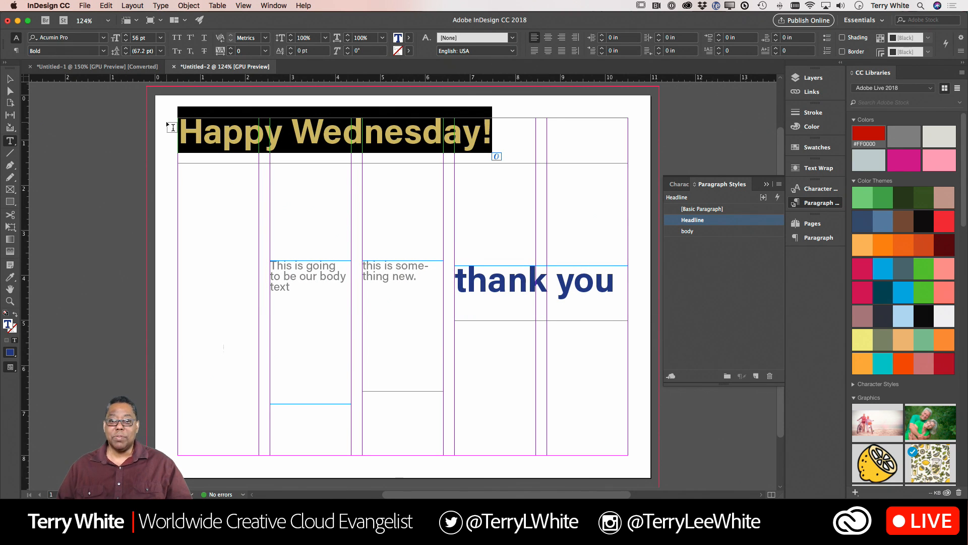
pyautogui.click(86, 38)
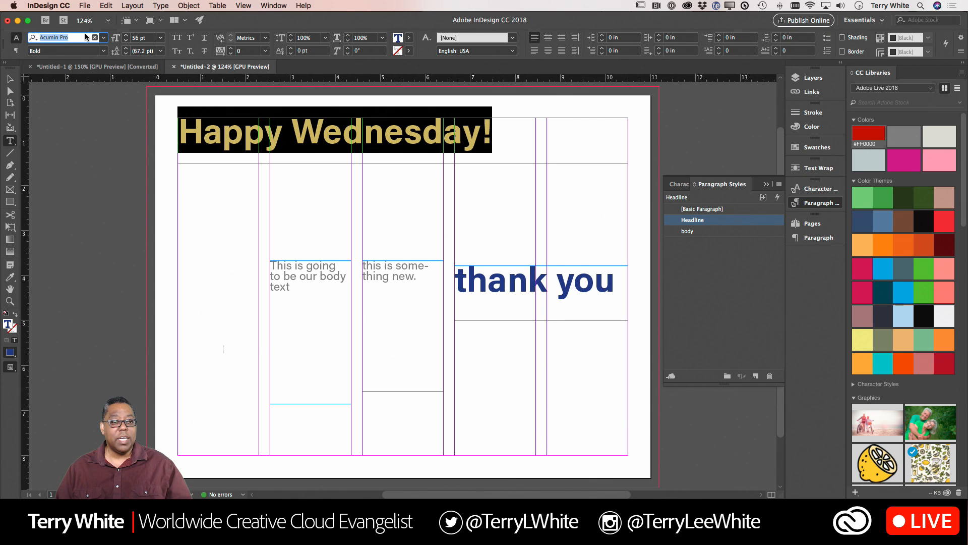
pyautogui.write('sua')
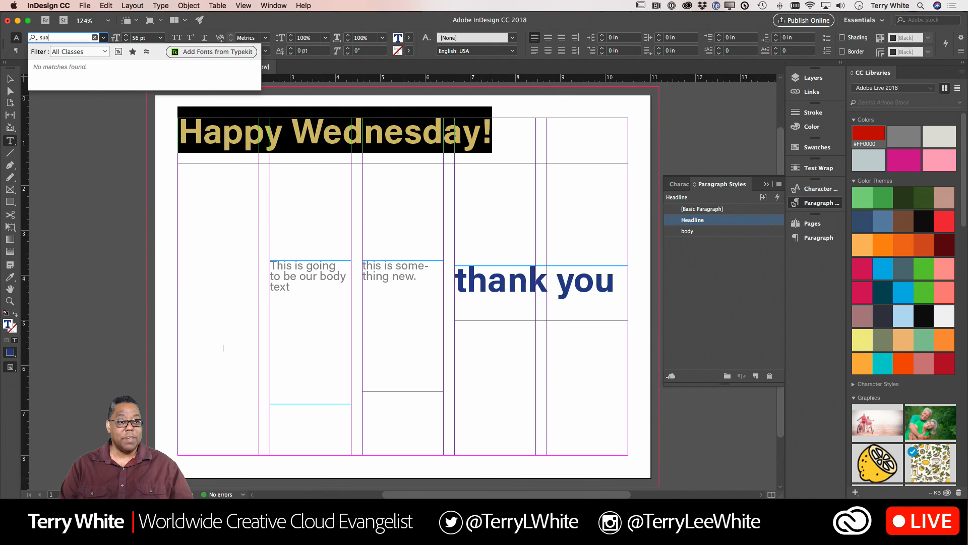
pyautogui.press('BackSpace')
pyautogui.press('BackSpace')
pyautogui.press('BackSpace')
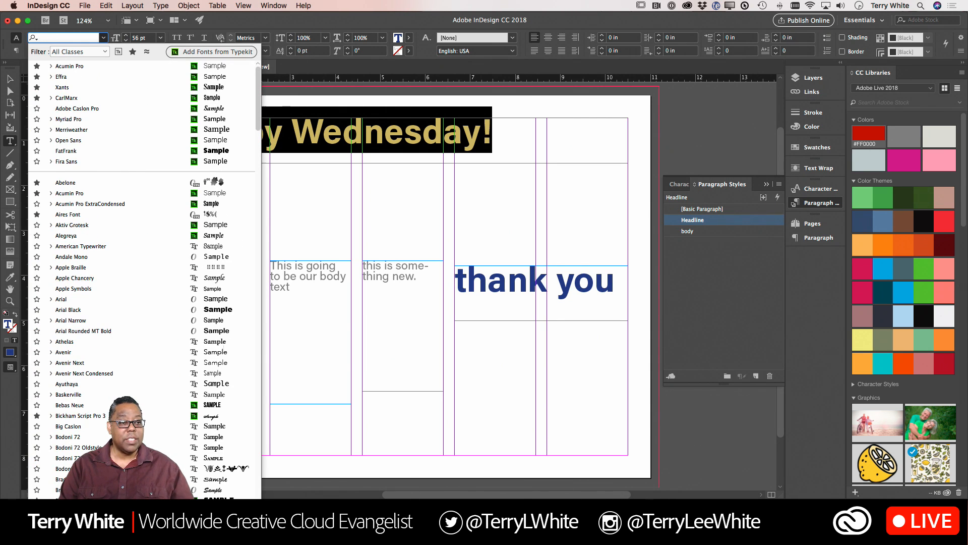
# - Check the Suave Script Pro page in the browser, then repeat the "sua" font search for the headline in InDesign
pyautogui.press('super+Tab')
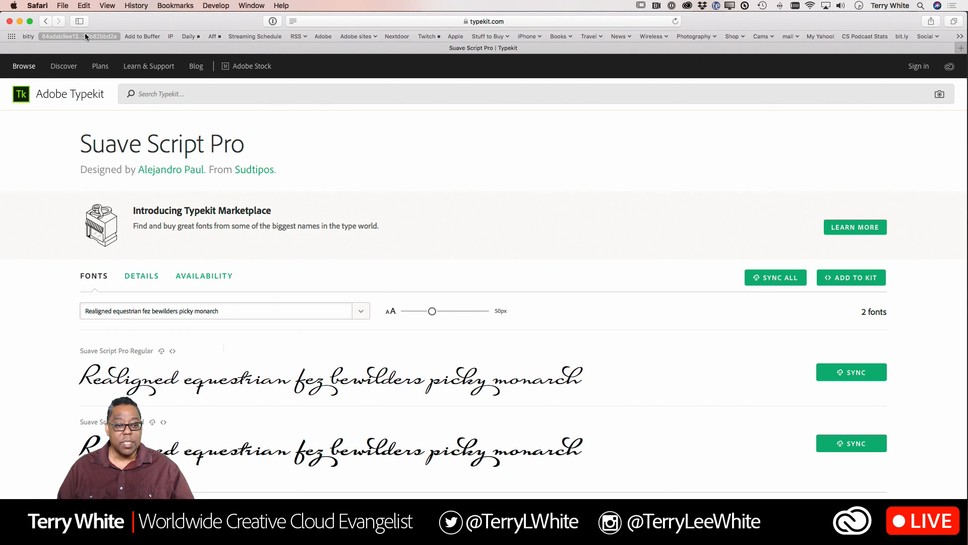
pyautogui.press('super+Tab')
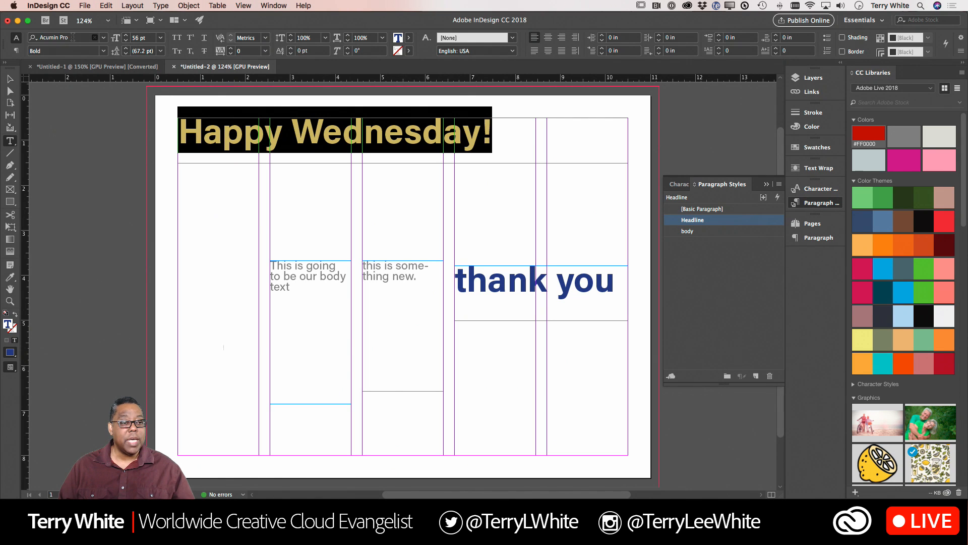
pyautogui.click(73, 37)
pyautogui.write('sua')
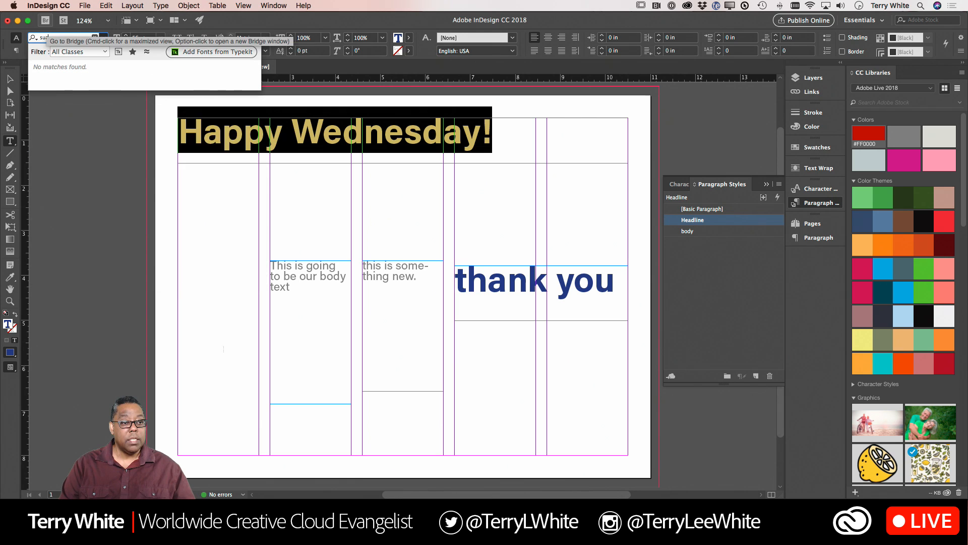
pyautogui.press('BackSpace')
pyautogui.press('BackSpace')
pyautogui.press('BackSpace')
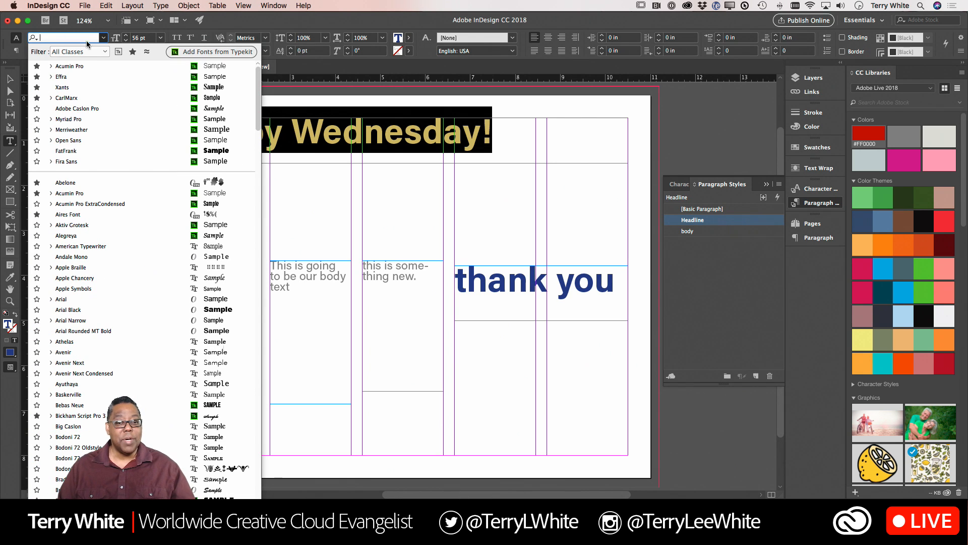
pyautogui.click(397, 161)
# - Switch to the browser, request syncing of all Suave Script Pro fonts and sign in to Typekit
pyautogui.press('super+Tab')
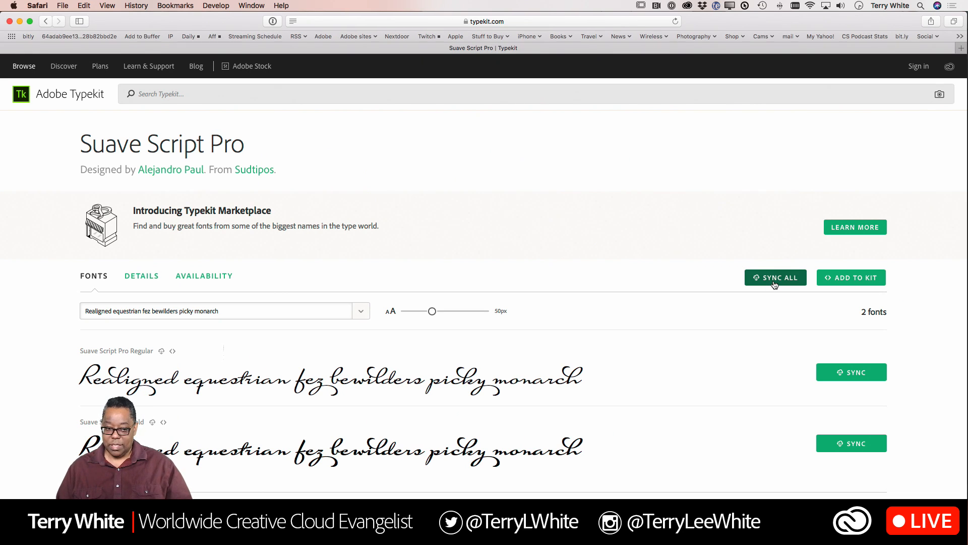
pyautogui.click(775, 283)
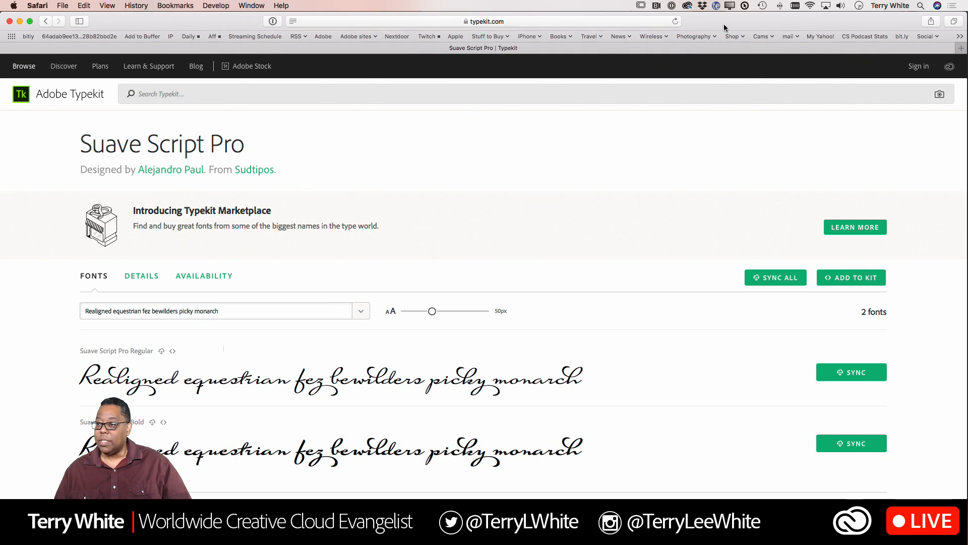
pyautogui.click(918, 66)
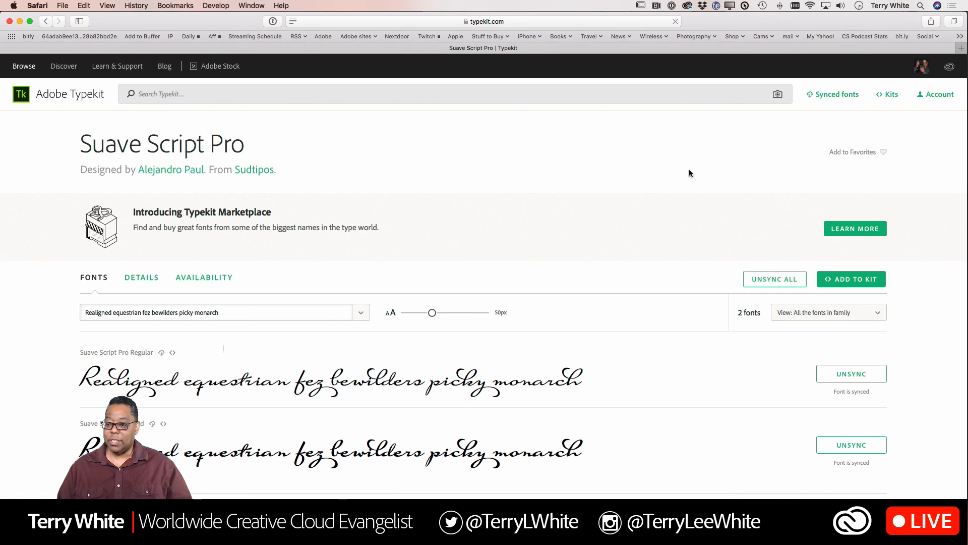
# - Switch to InDesign and open the font name of the "Happy Wednesday!" headline for editing
pyautogui.press('super+Tab')
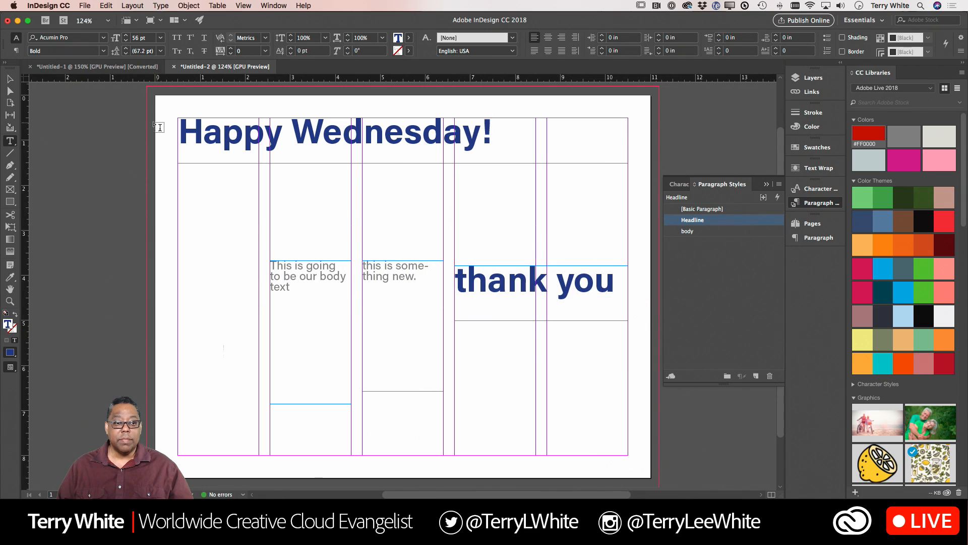
pyautogui.click(73, 39)
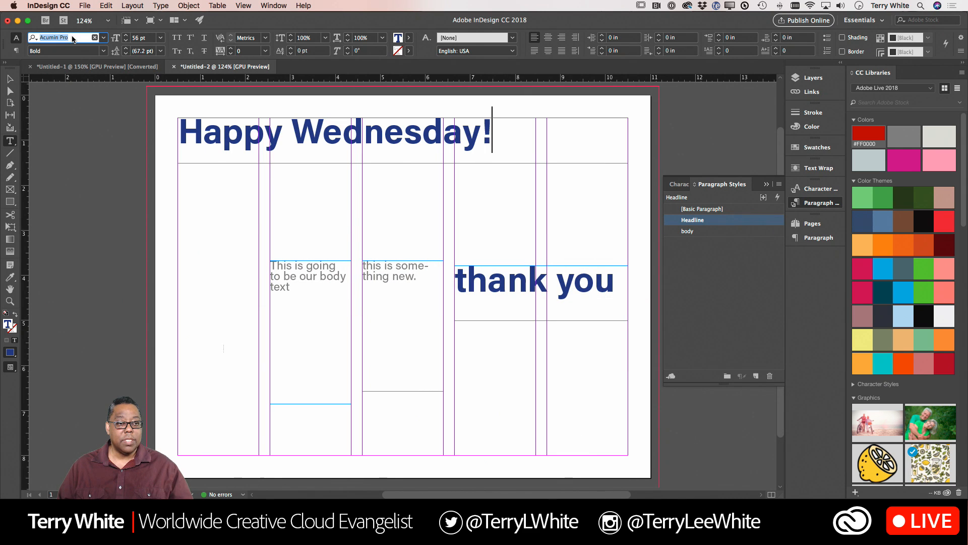